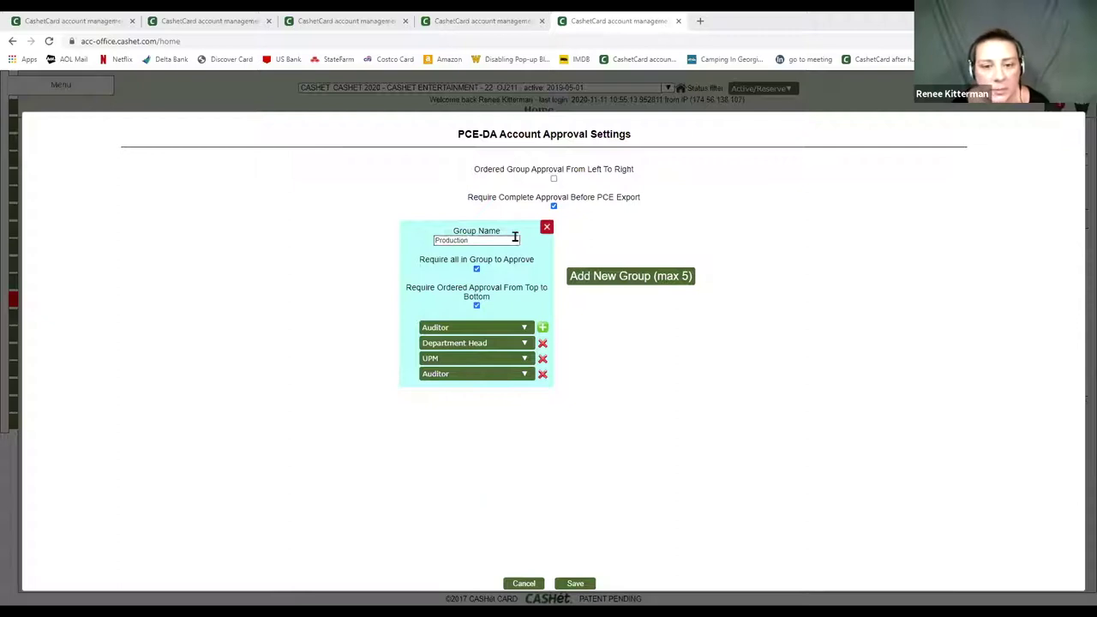
- Set the Production group's first two approvers to Department Head and Auditor
left_click(465, 343)
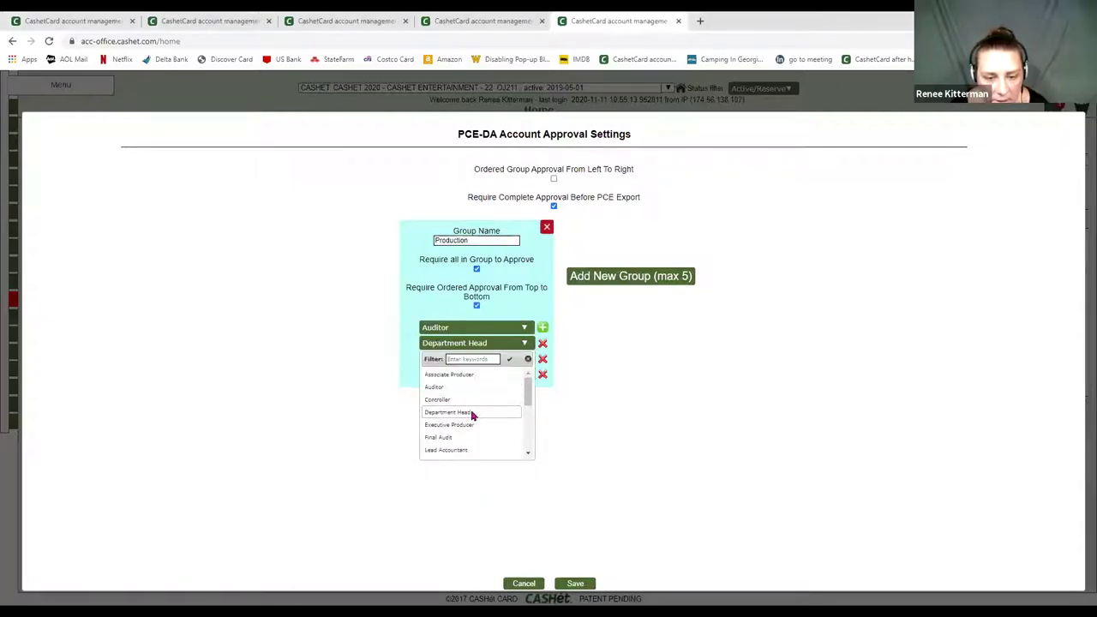
left_click(471, 413)
left_click(474, 327)
left_click(469, 397)
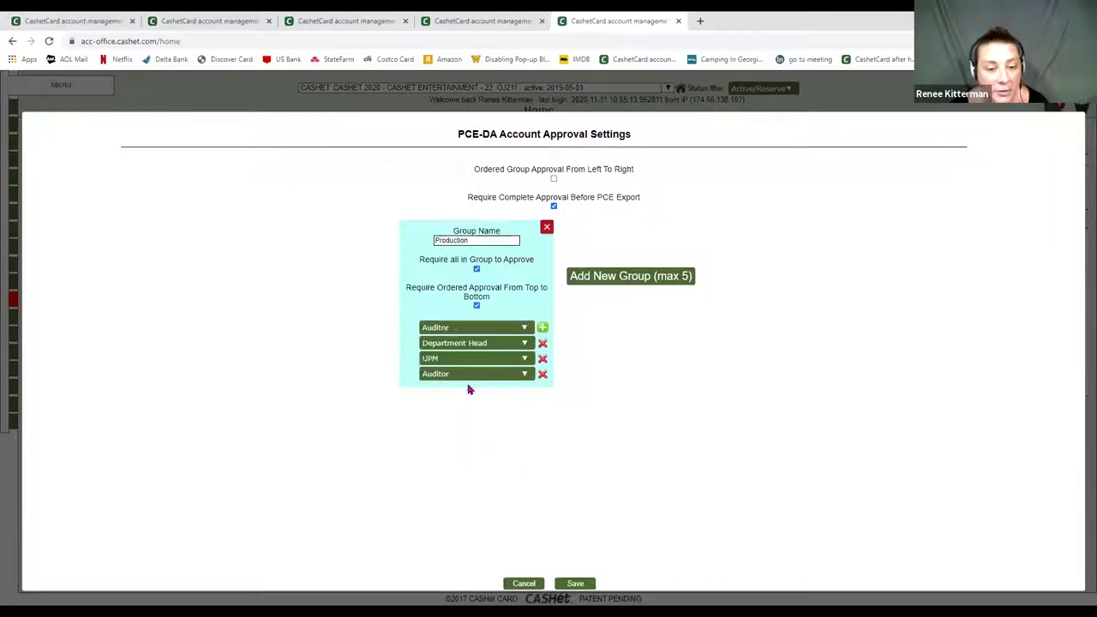
left_click(465, 342)
left_click(460, 387)
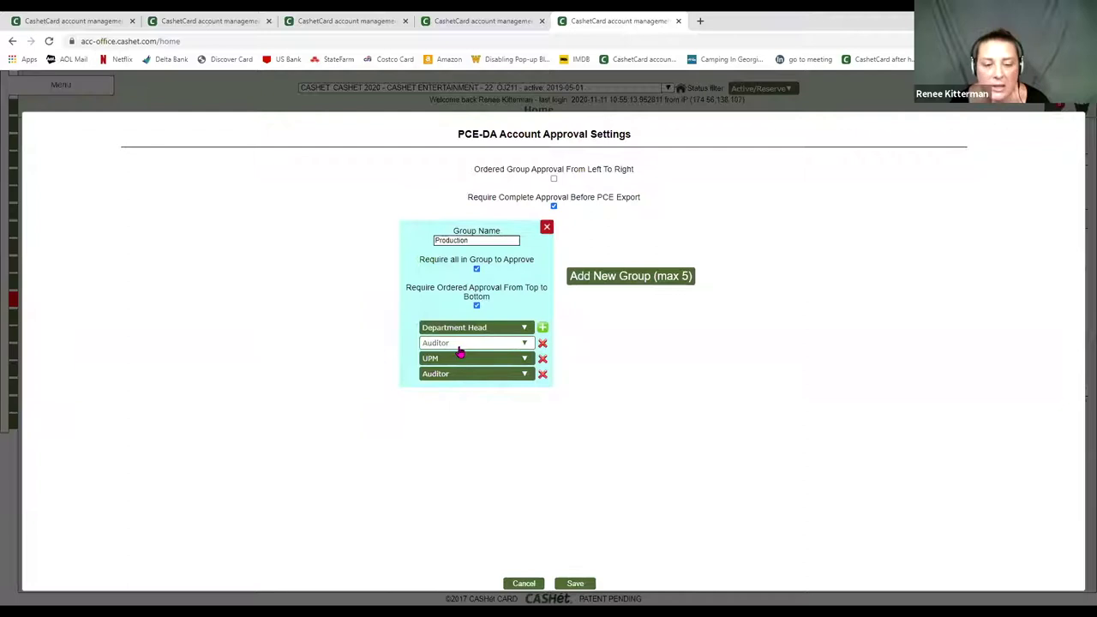
- Make Lead Accountant the final approver in the Production group
left_click(458, 374)
scroll(471, 446, "down", 2)
left_click(465, 482)
left_click(461, 379)
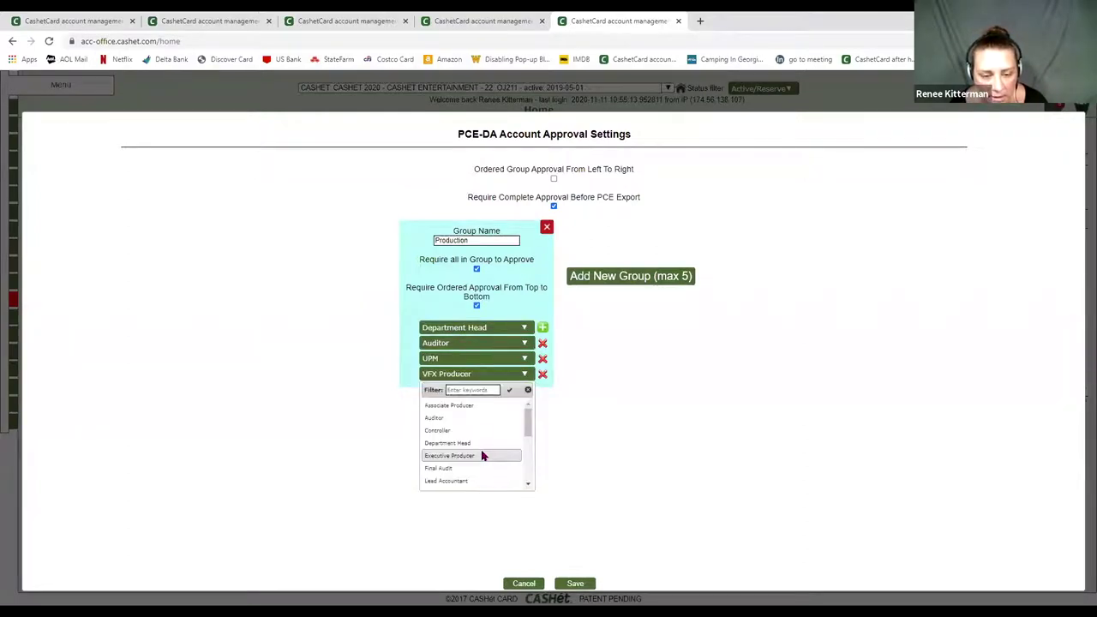
scroll(478, 461, "down", 2)
left_click(469, 453)
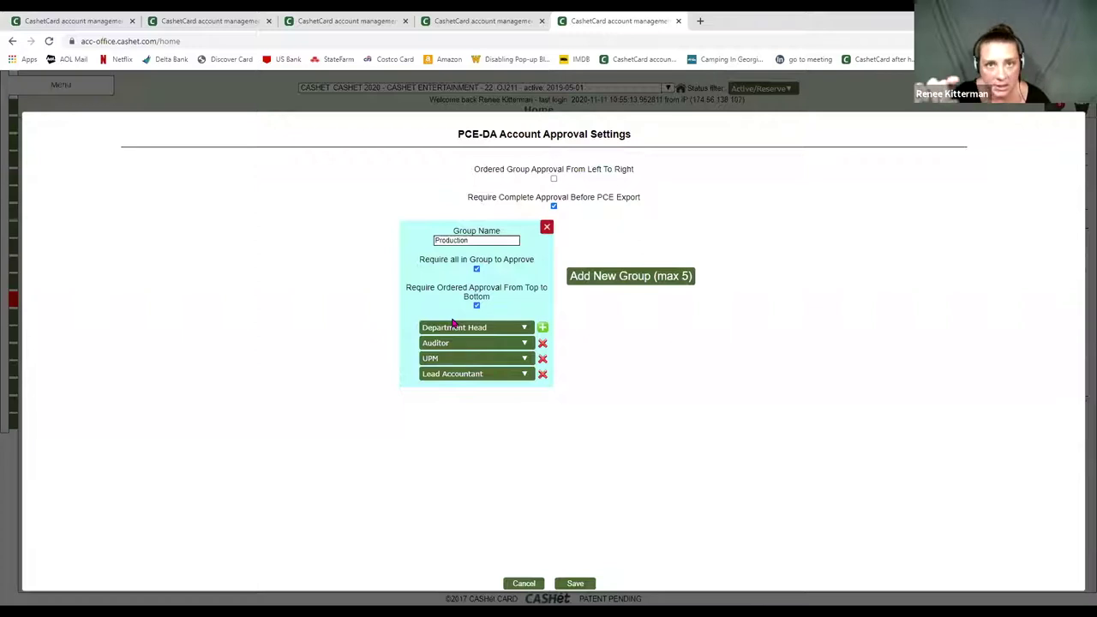
left_click(429, 331)
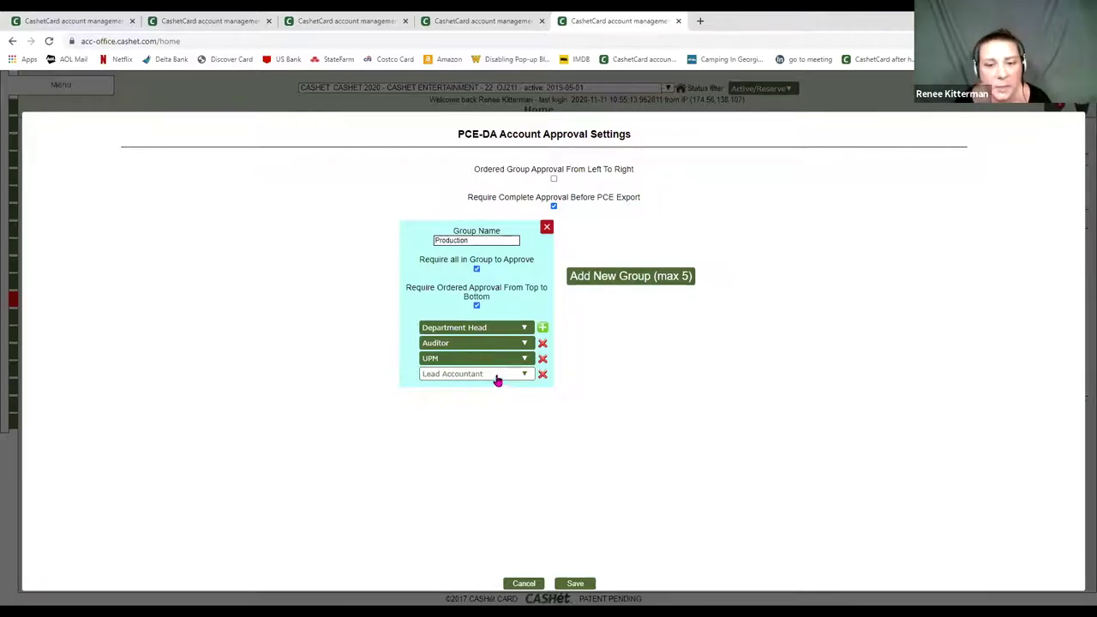
left_click(497, 380)
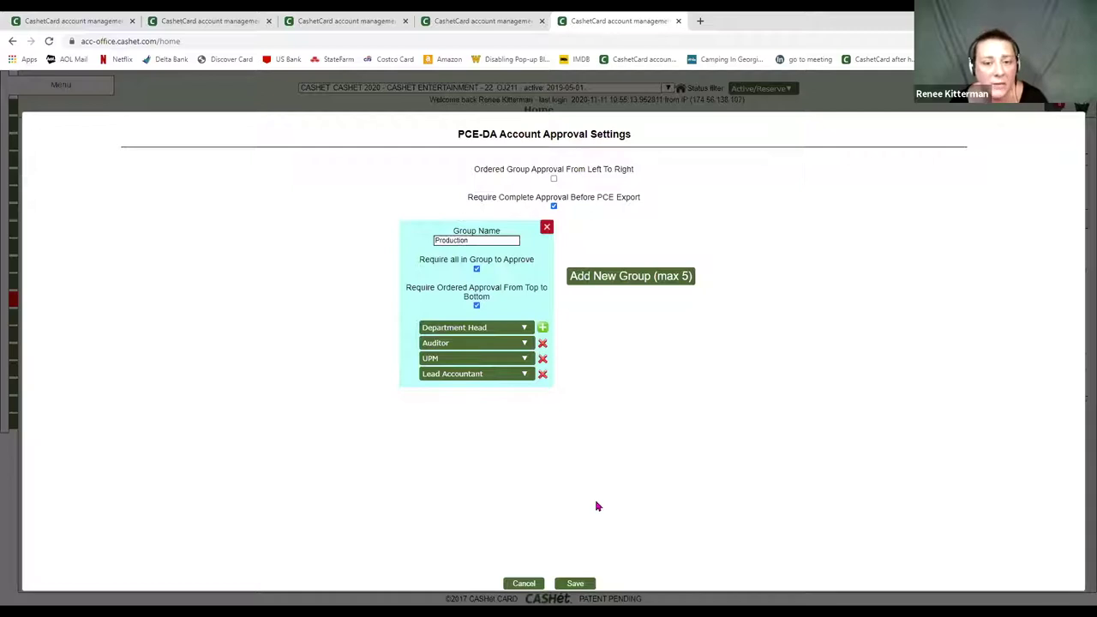
- Save the approval settings, confirm the success message, and go to User Management
left_click(564, 586)
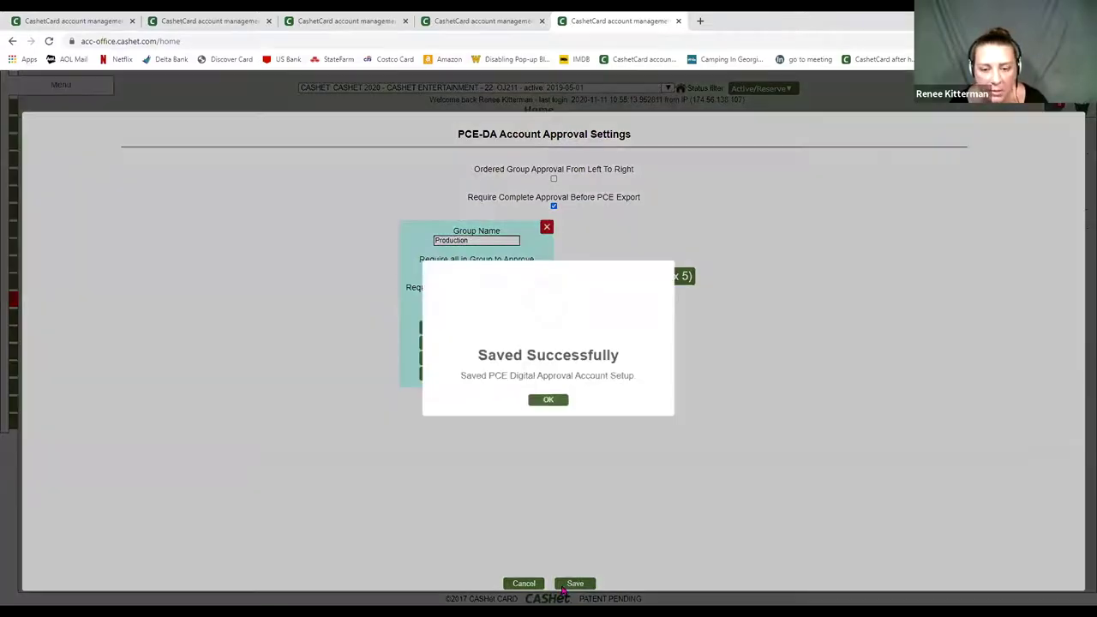
left_click(560, 401)
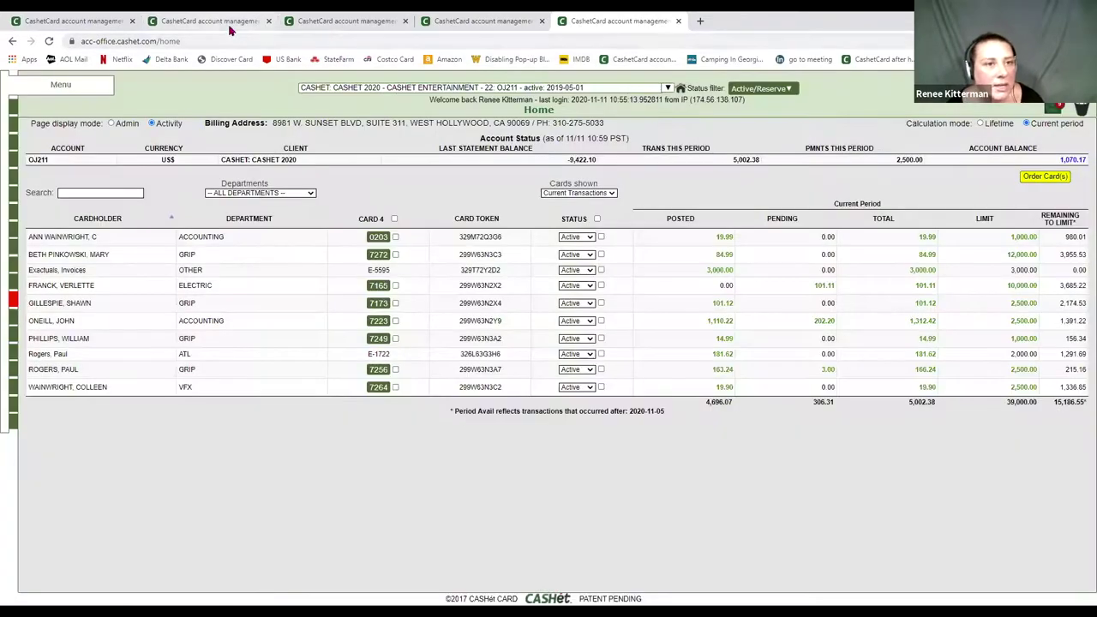
mouse_move(12, 236)
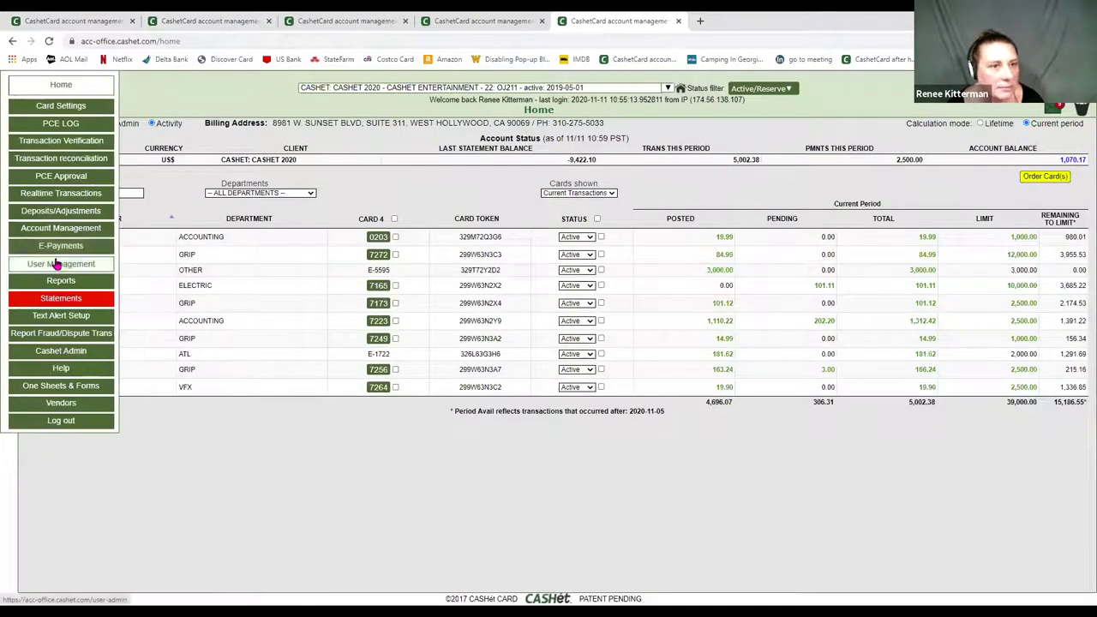
left_click(57, 264)
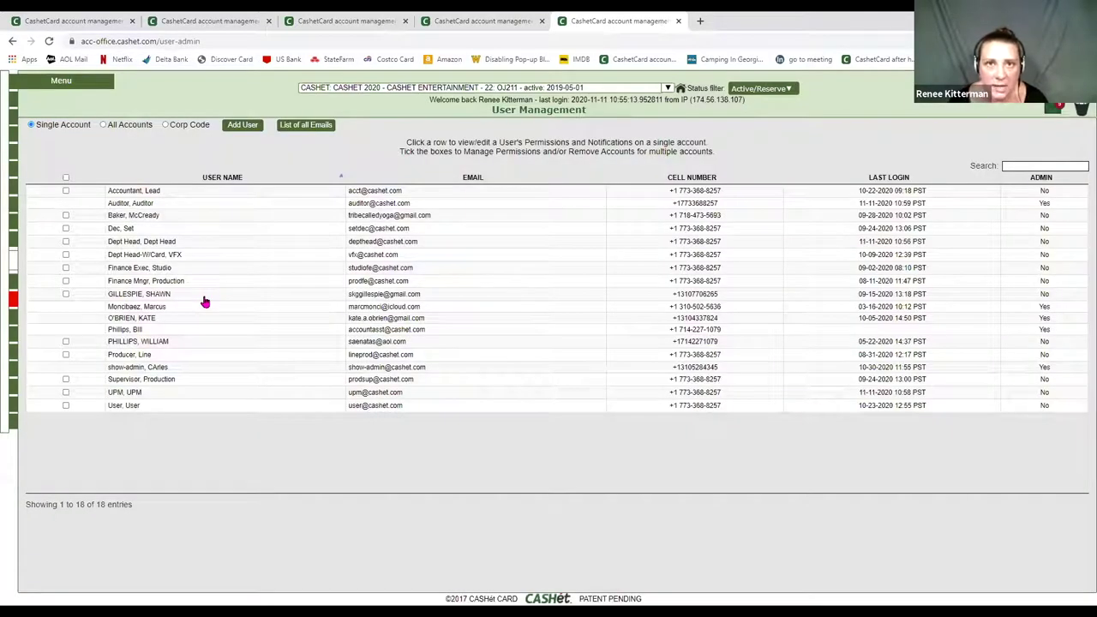
left_click(162, 196)
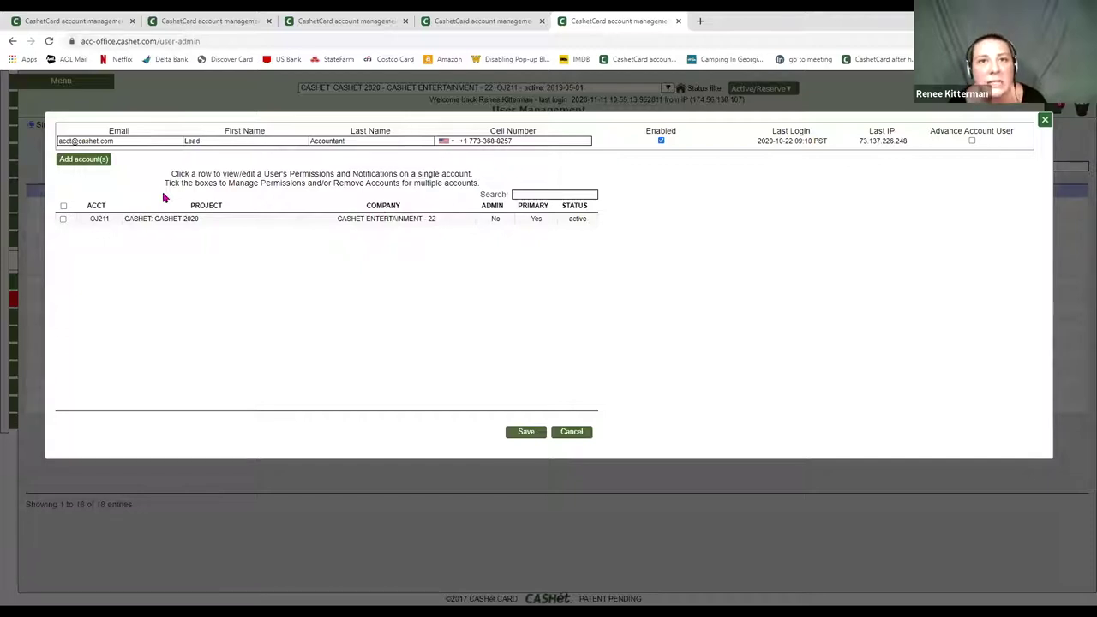
left_click(182, 220)
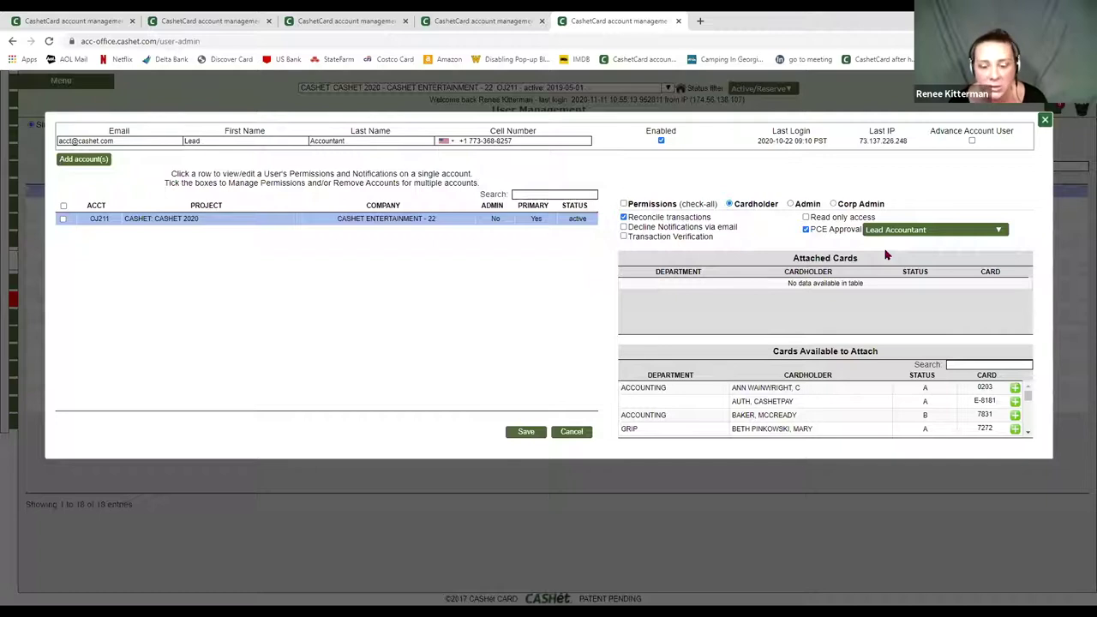
left_click(571, 431)
left_click(541, 401)
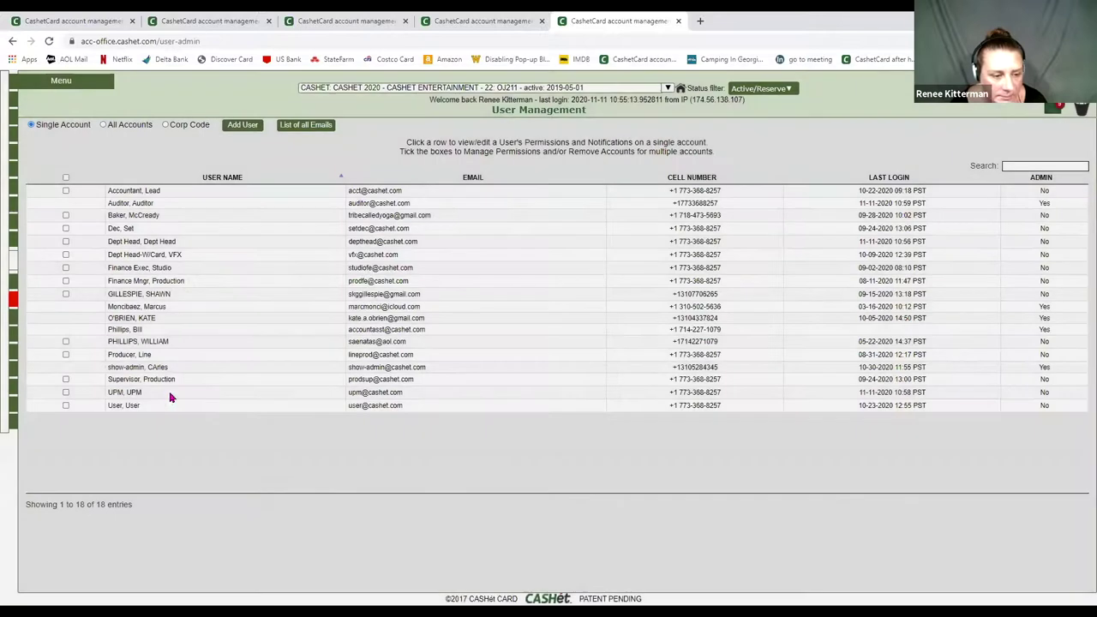
left_click(169, 396)
left_click(244, 224)
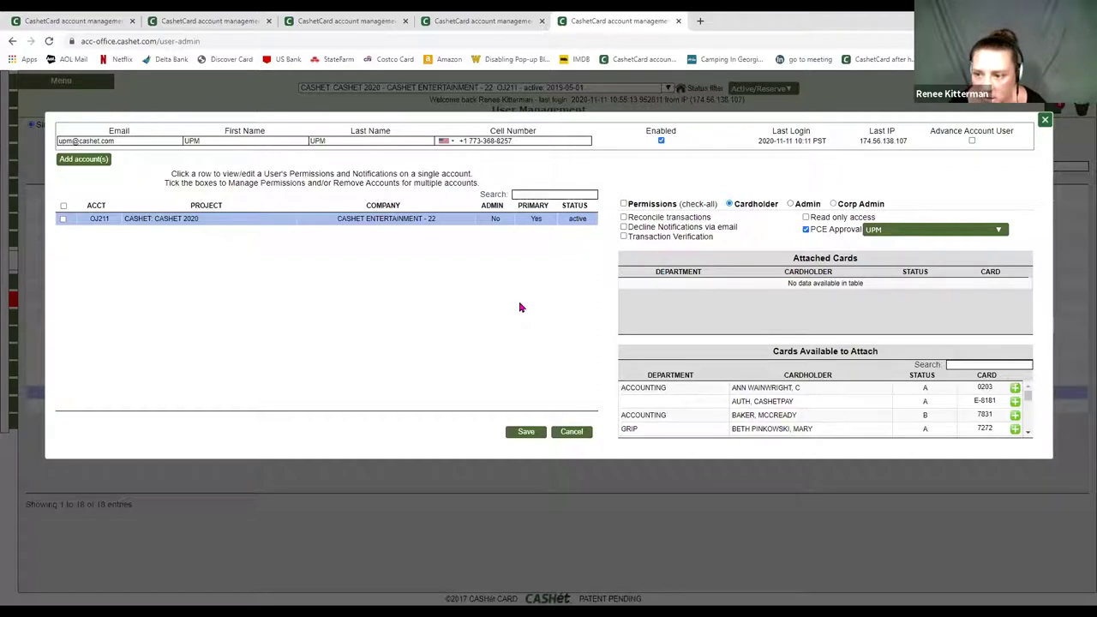
left_click(871, 234)
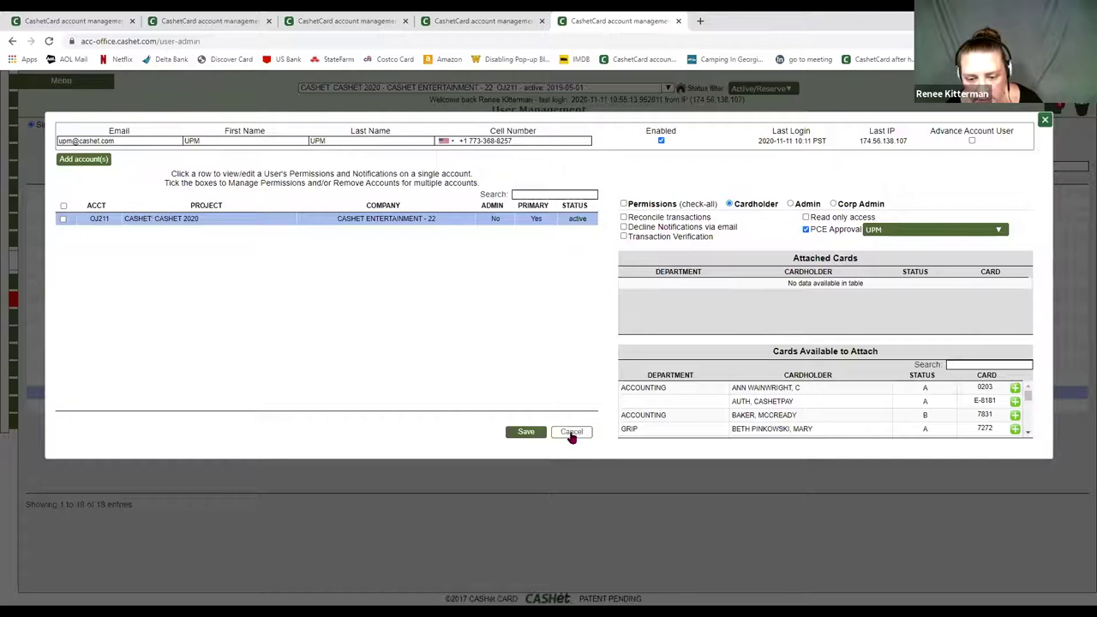
left_click(572, 433)
left_click(524, 393)
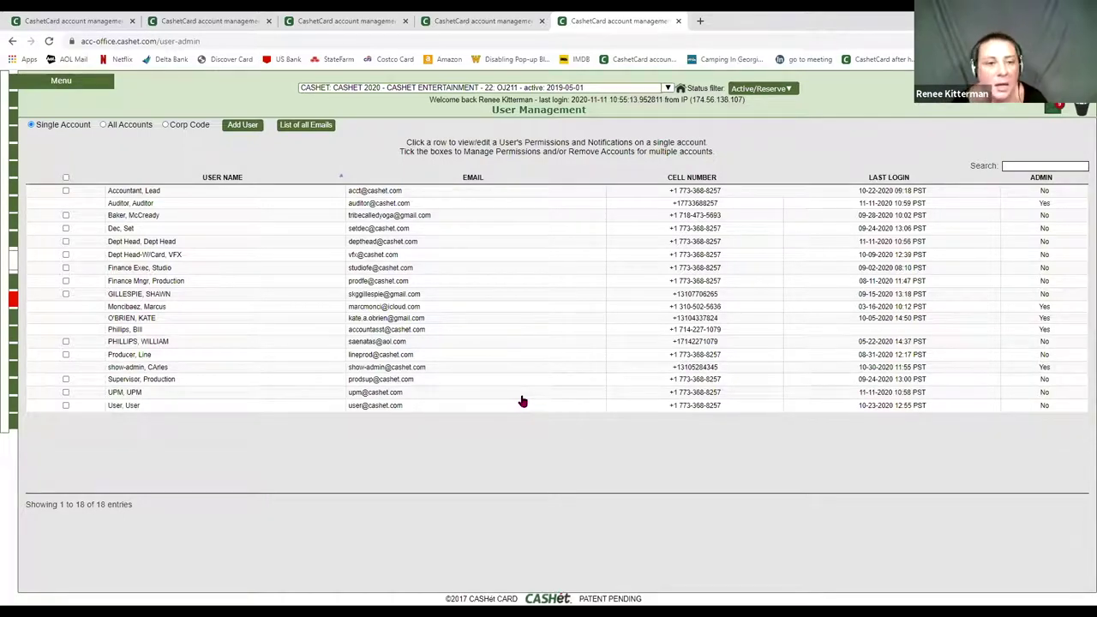
left_click(171, 197)
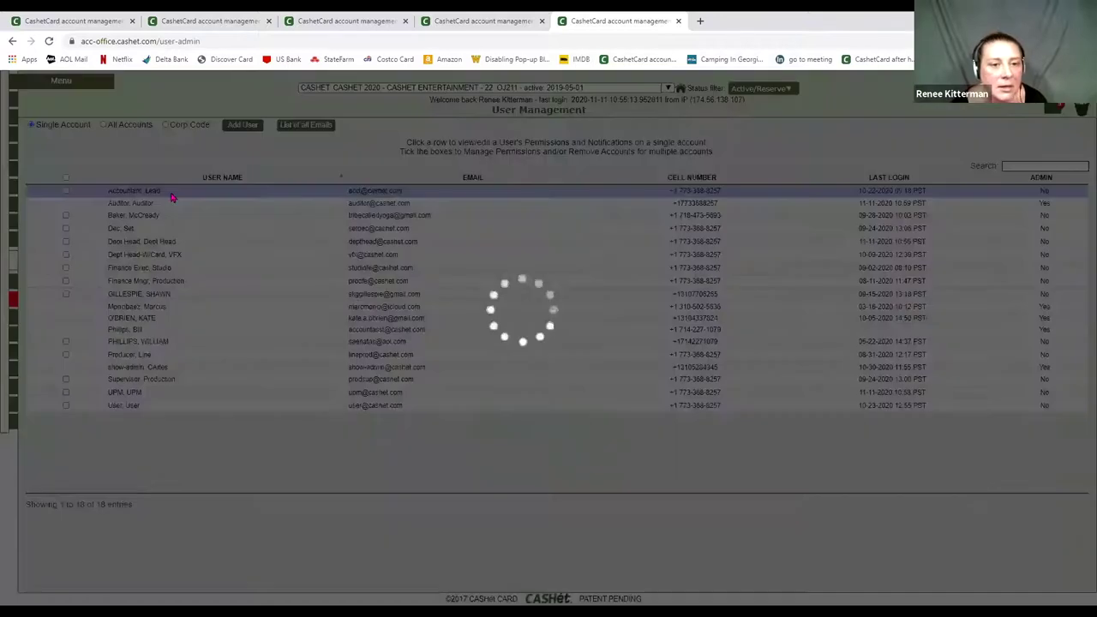
left_click(194, 218)
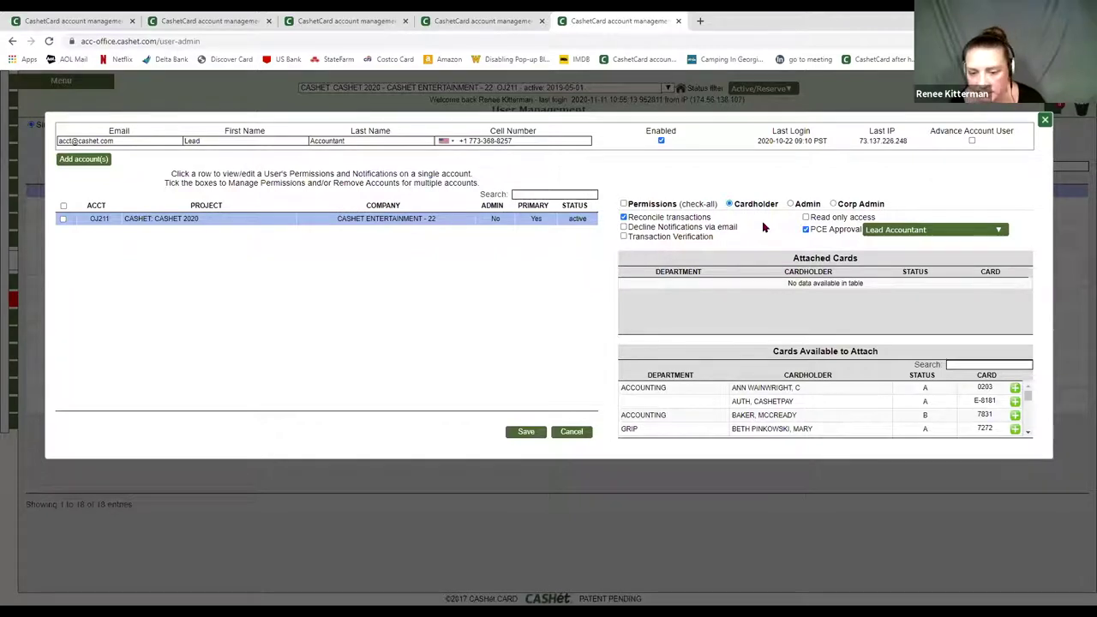
left_click(561, 431)
left_click(523, 401)
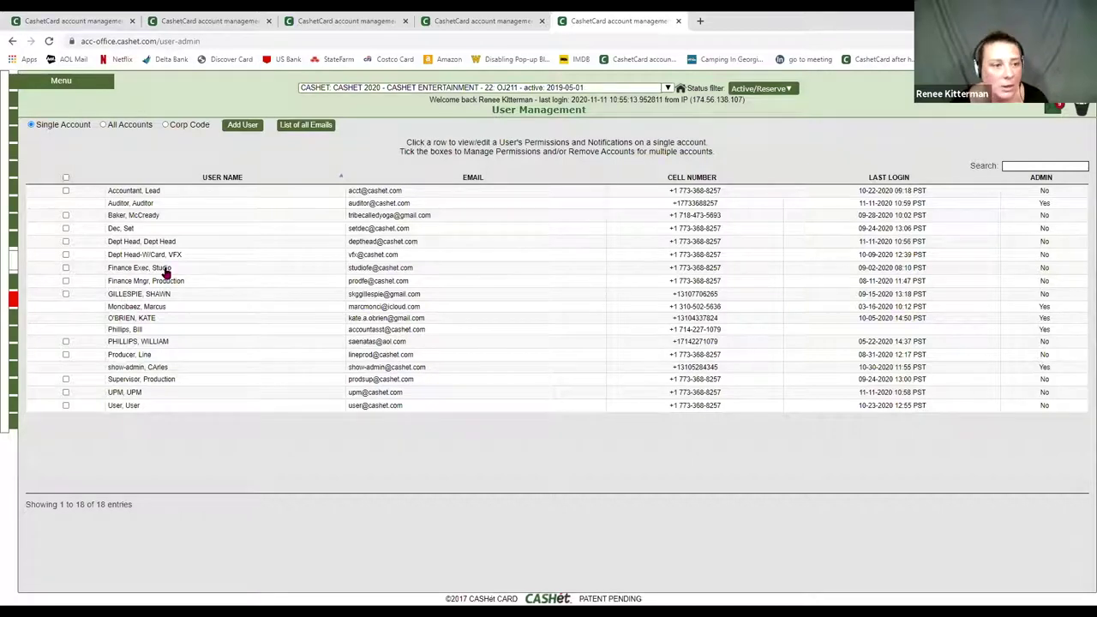
- Review the Studio Finance Exec user's CASHET 2020 permissions, then discard without saving
left_click(166, 271)
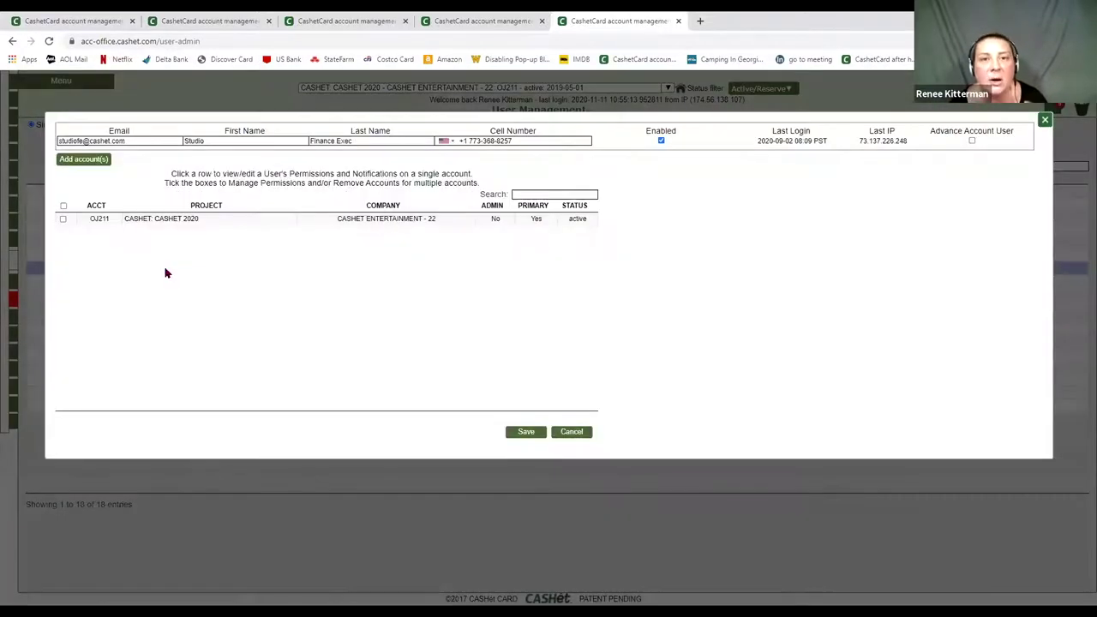
left_click(231, 224)
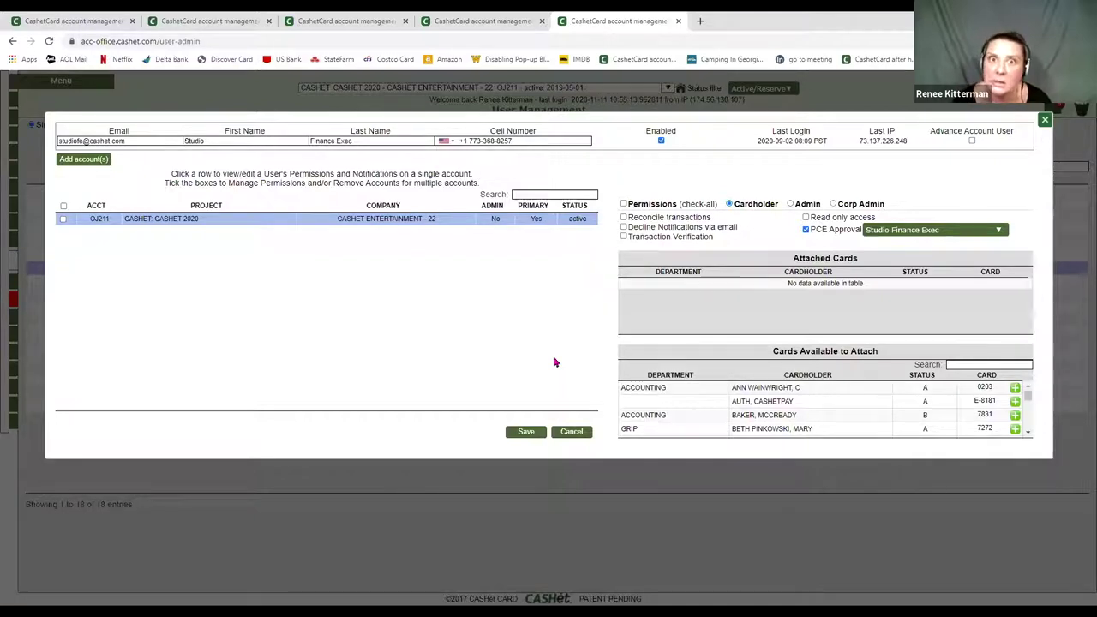
left_click(568, 434)
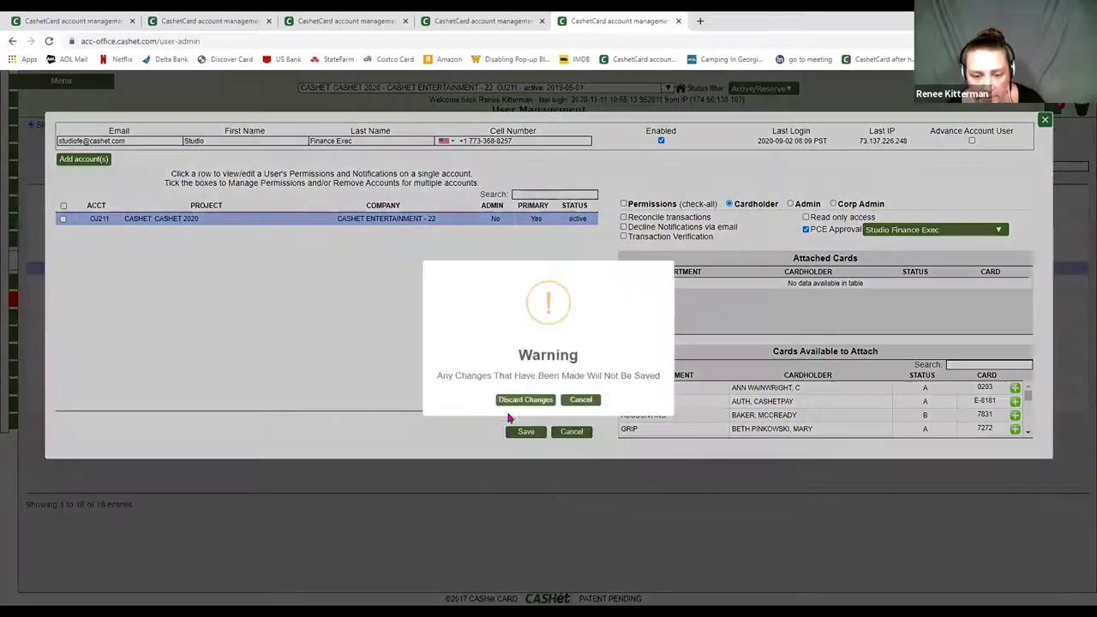
left_click(524, 400)
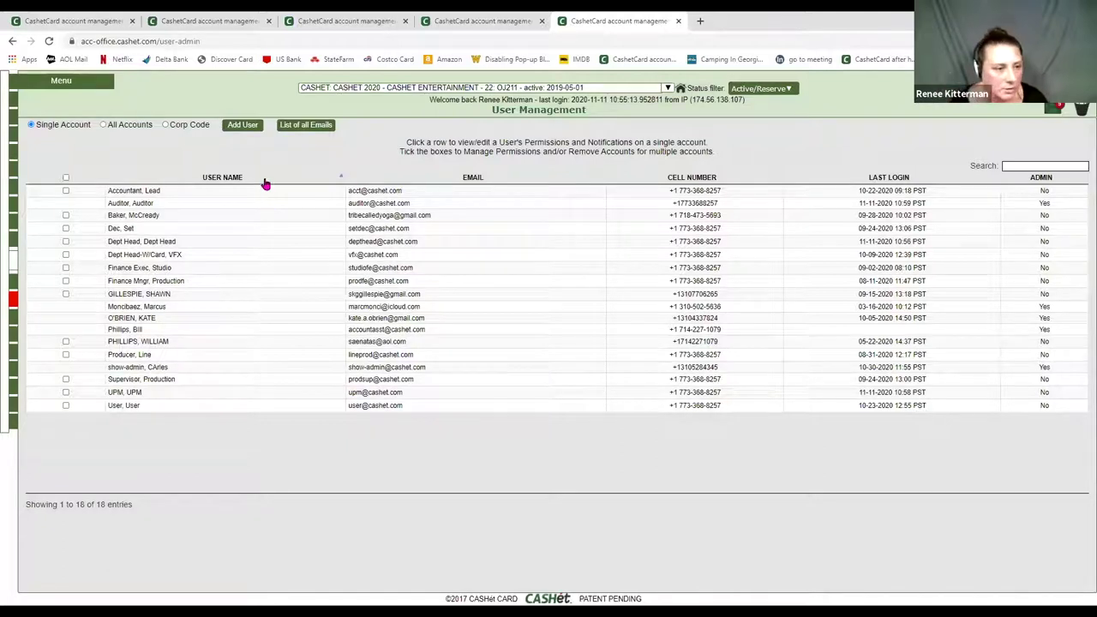
- Review Dept Head's CASHET 2020 permissions, toggle Reconcile transactions, then discard the changes
left_click(187, 244)
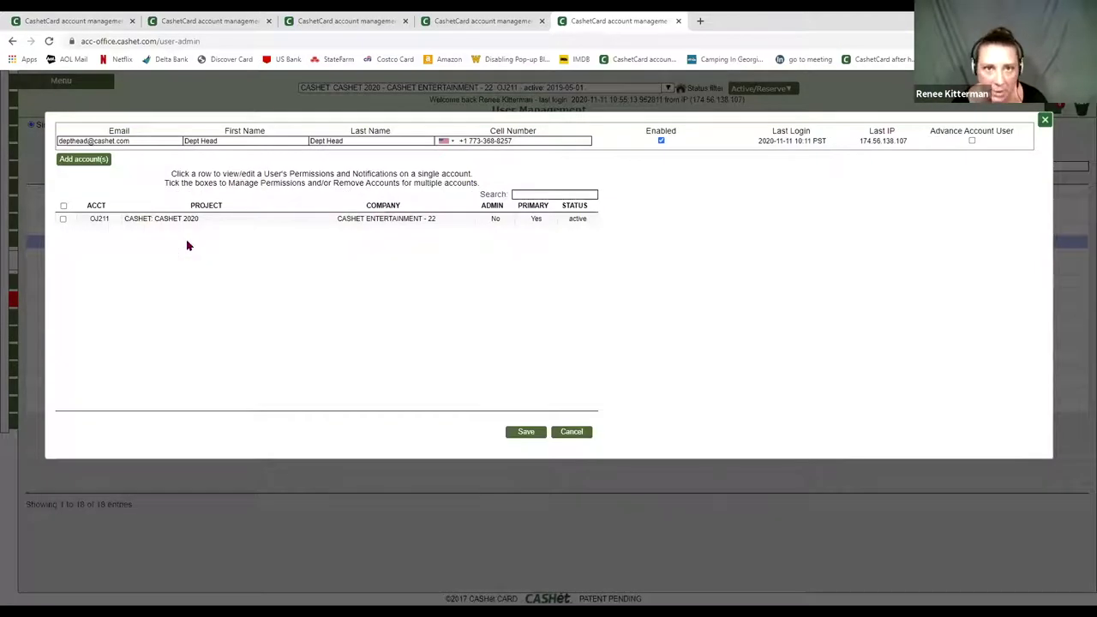
left_click(202, 225)
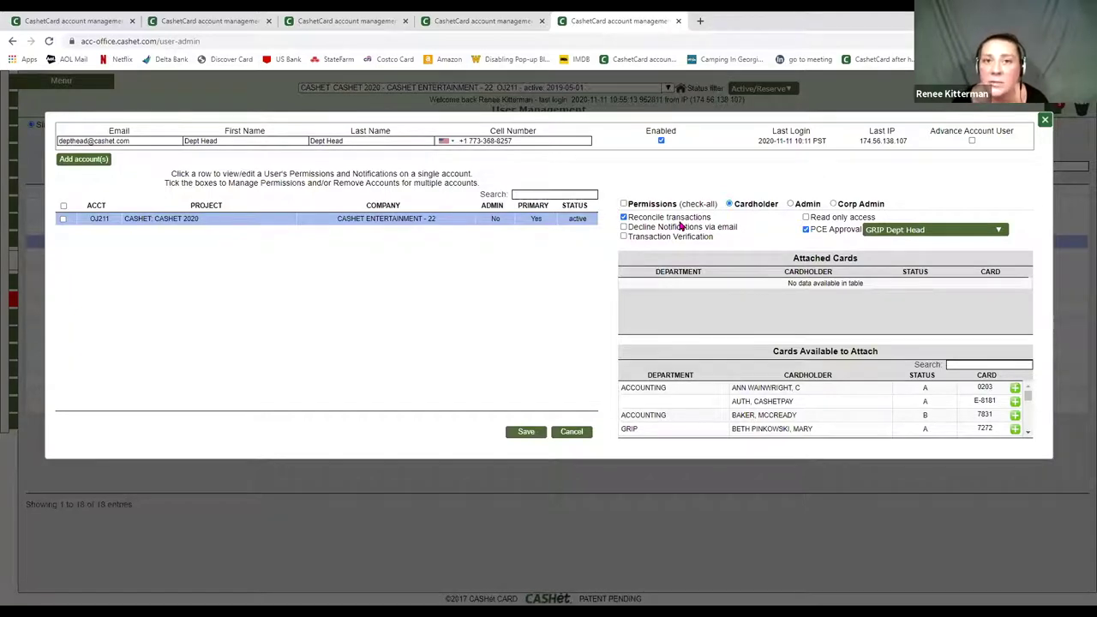
left_click(624, 218)
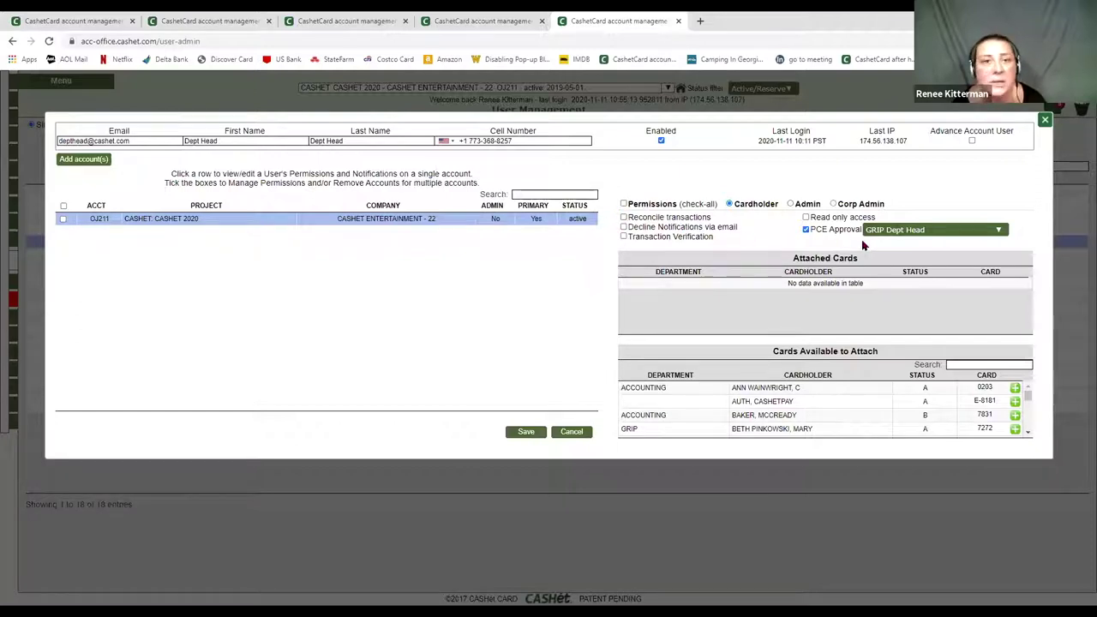
left_click(624, 218)
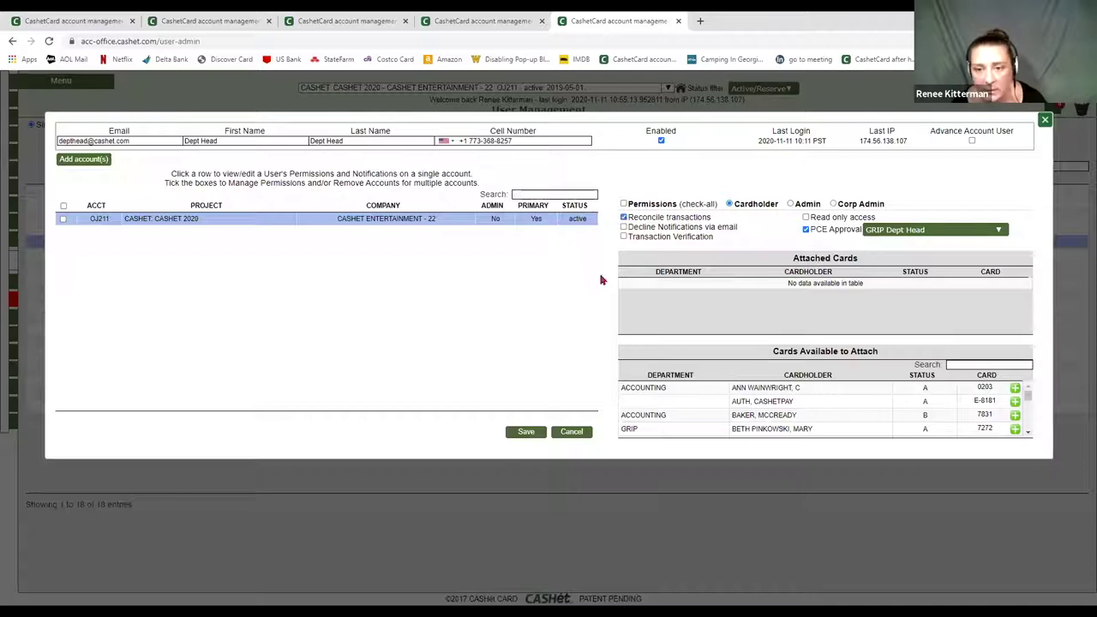
left_click(571, 432)
left_click(540, 402)
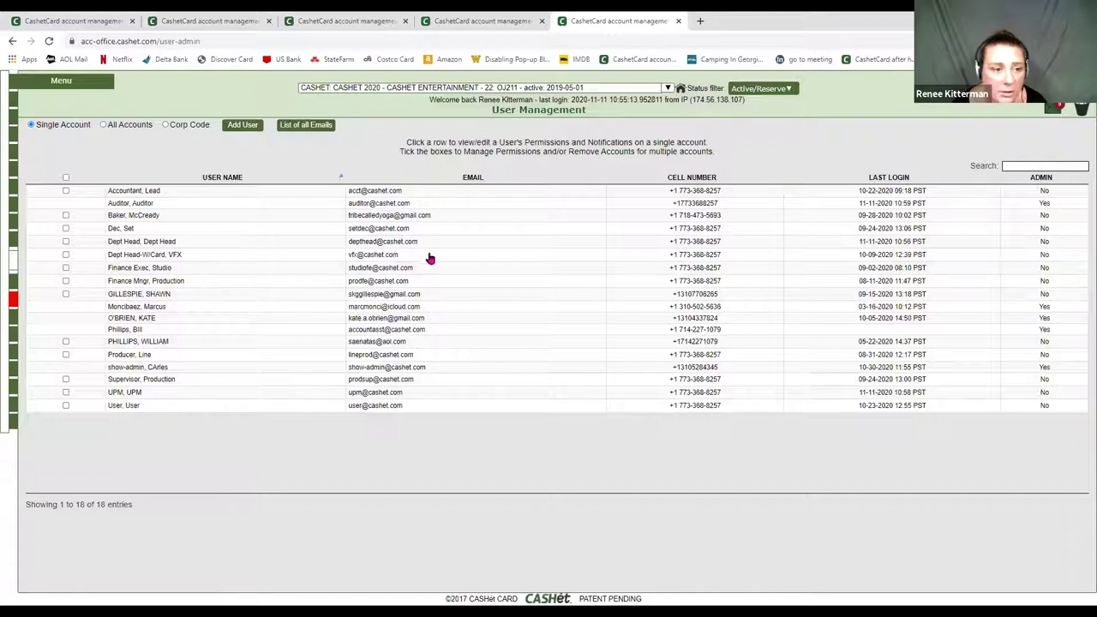
left_click(196, 256)
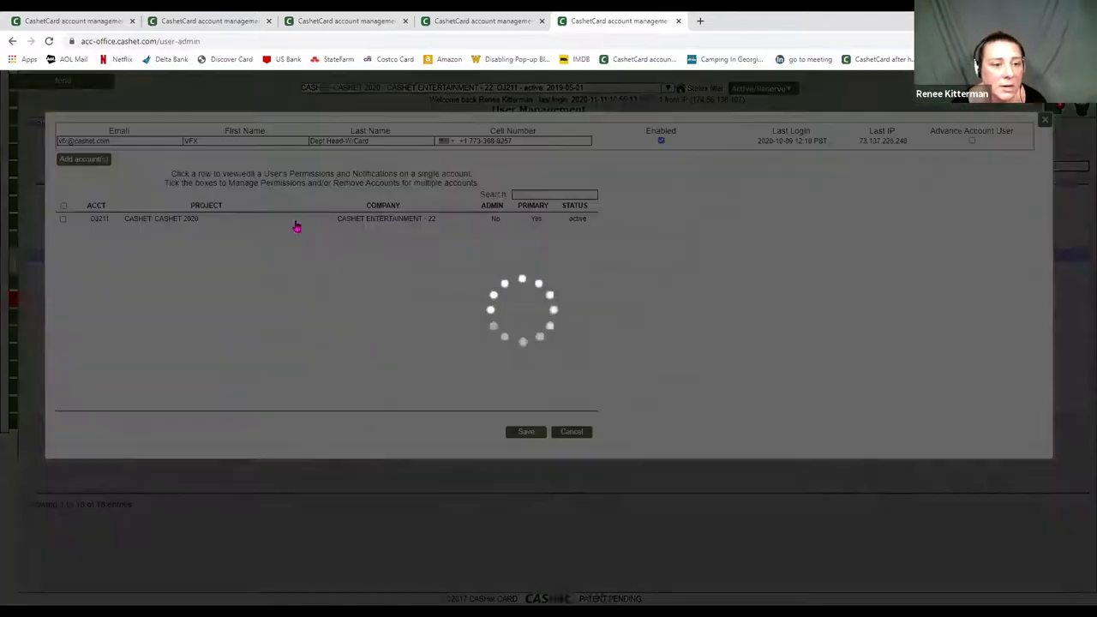
left_click(296, 222)
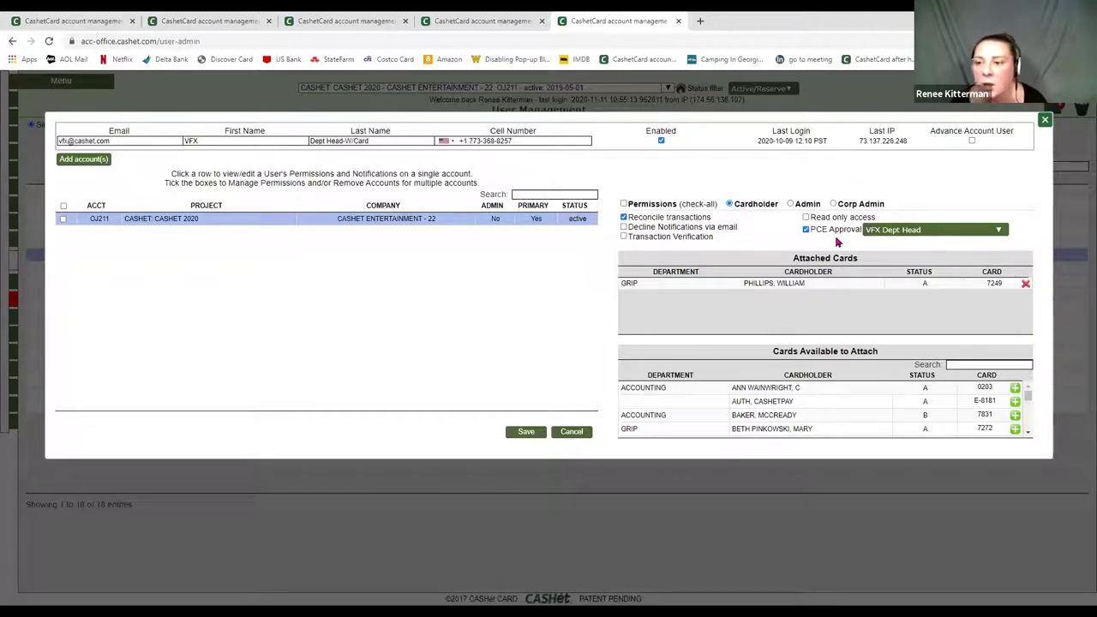
left_click(805, 228)
left_click(805, 229)
left_click(885, 230)
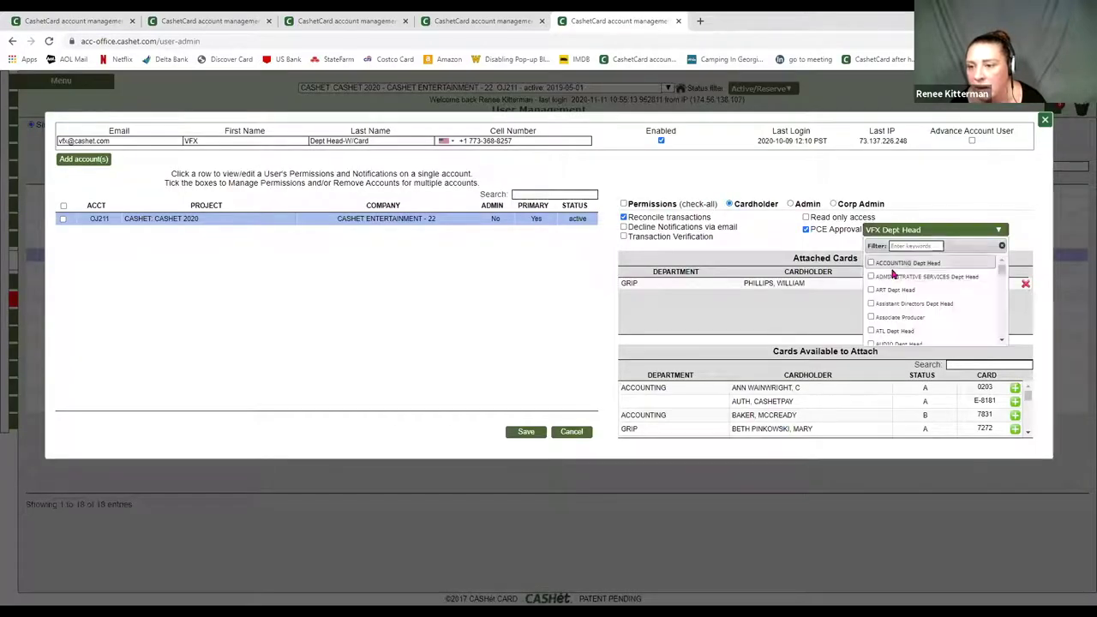
scroll(891, 273, "down", 4)
left_click(914, 245)
type("vfx")
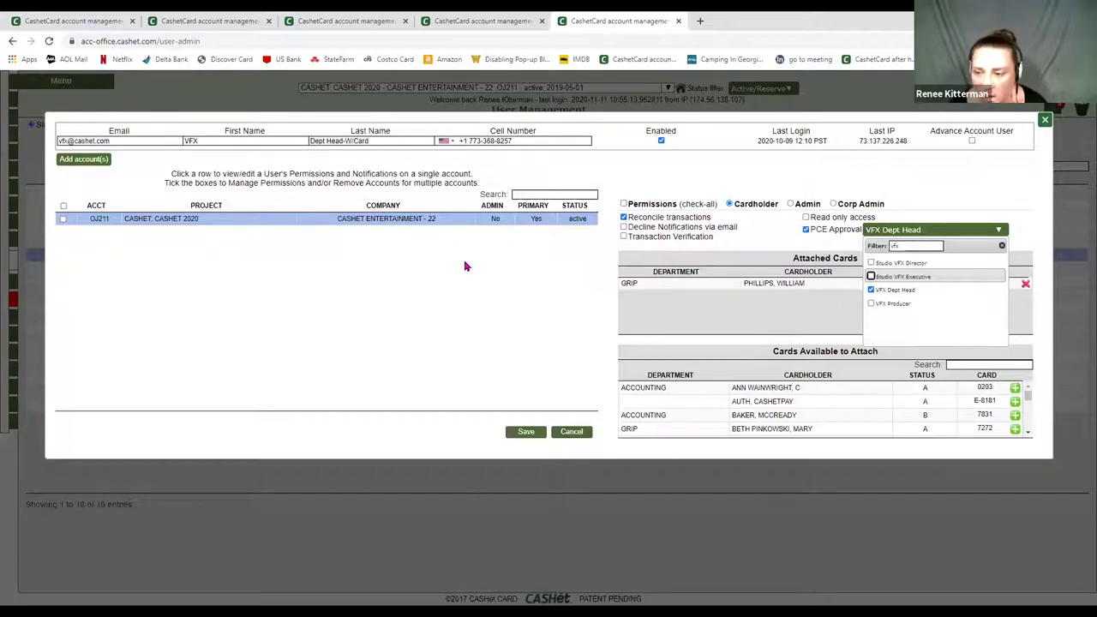
left_click(572, 432)
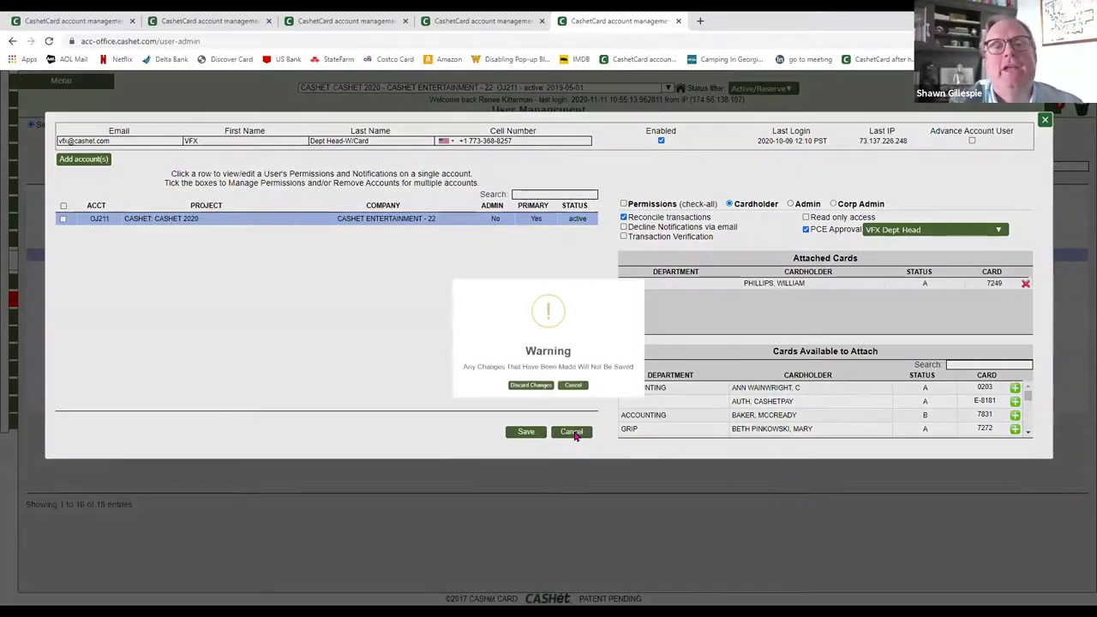
left_click(524, 400)
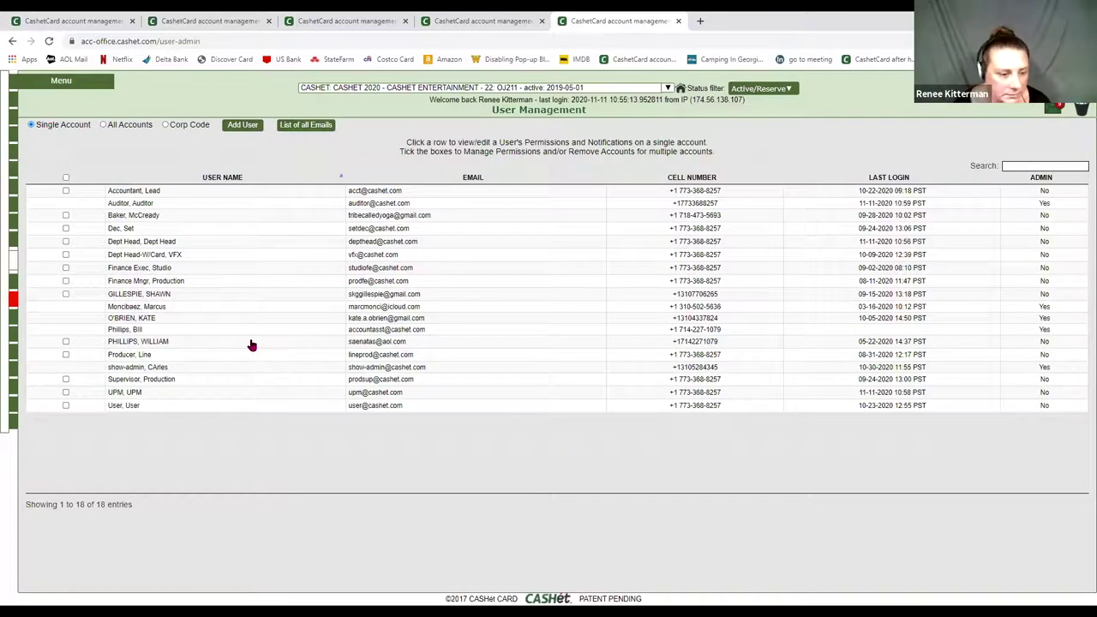
- Bring out the left-hand Menu listing Card Settings and the other pages
mouse_move(15, 232)
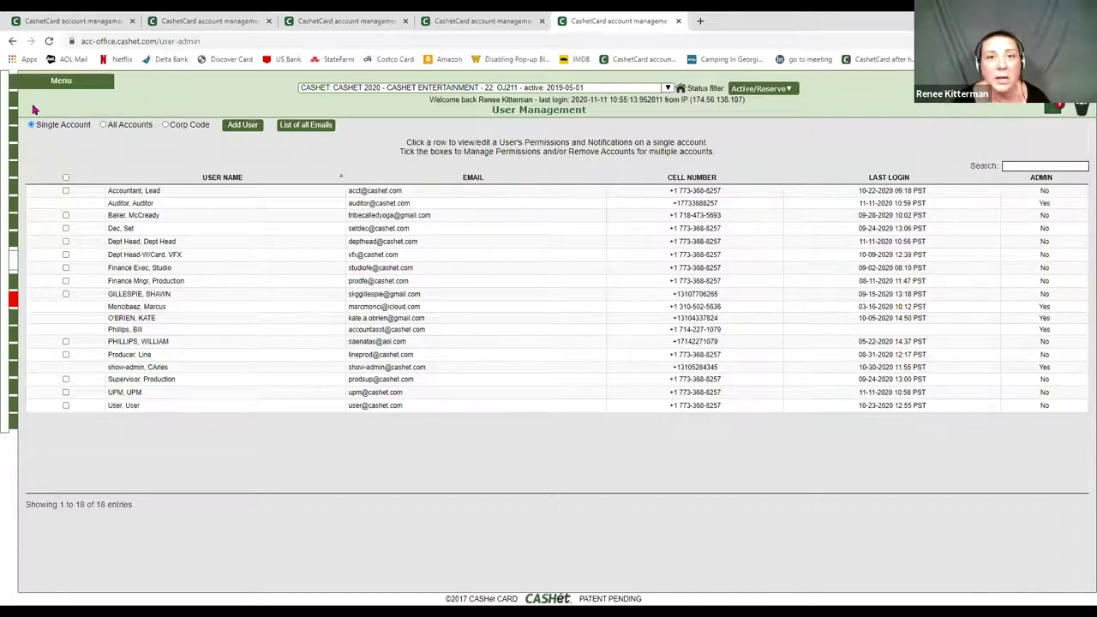
mouse_move(16, 103)
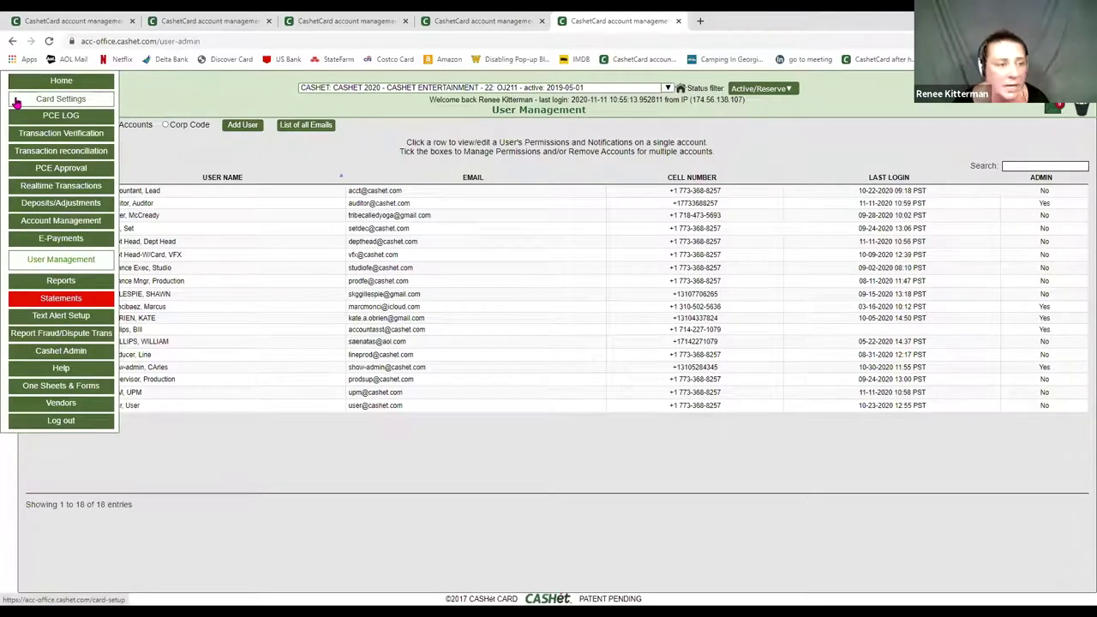
- Check card 7831's Studio Approve options in Card Settings, then return to the PCE Approval page
left_click(15, 103)
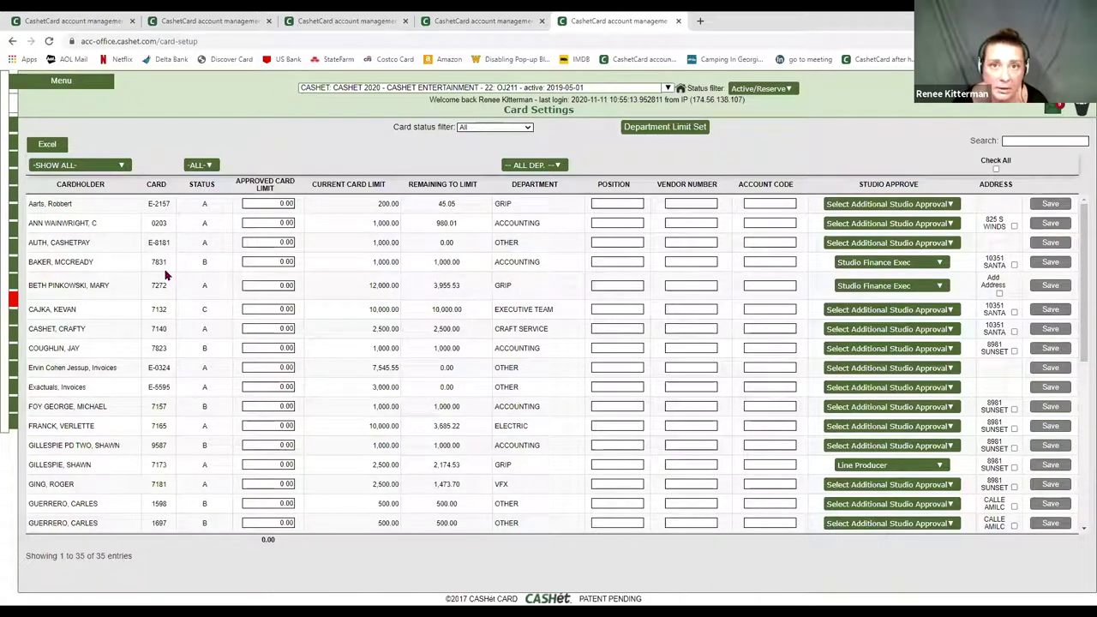
left_click(876, 263)
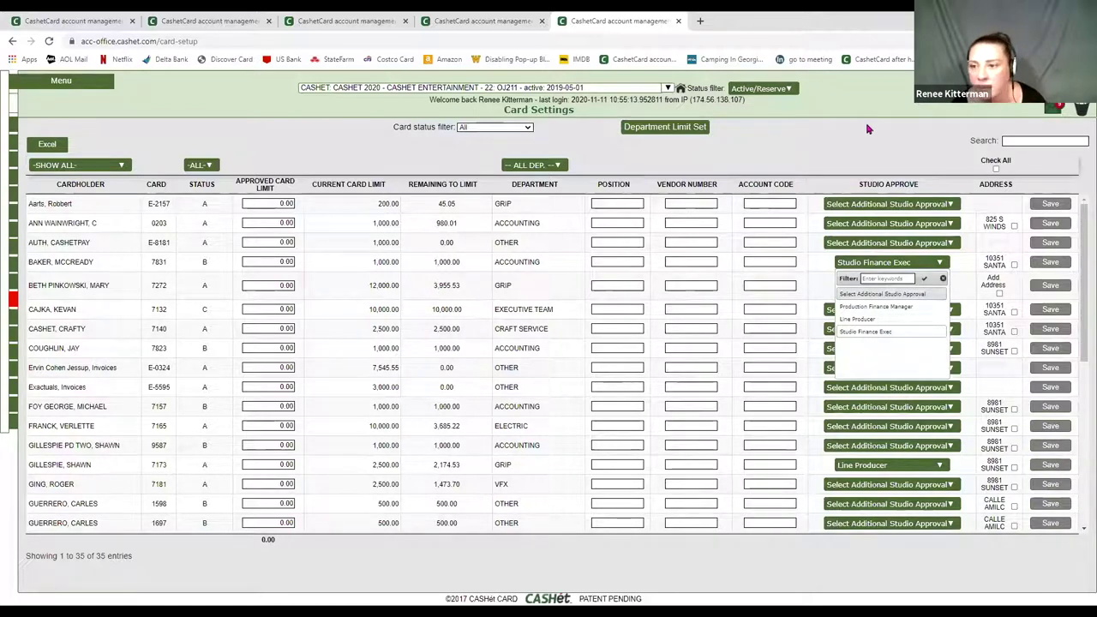
left_click(866, 331)
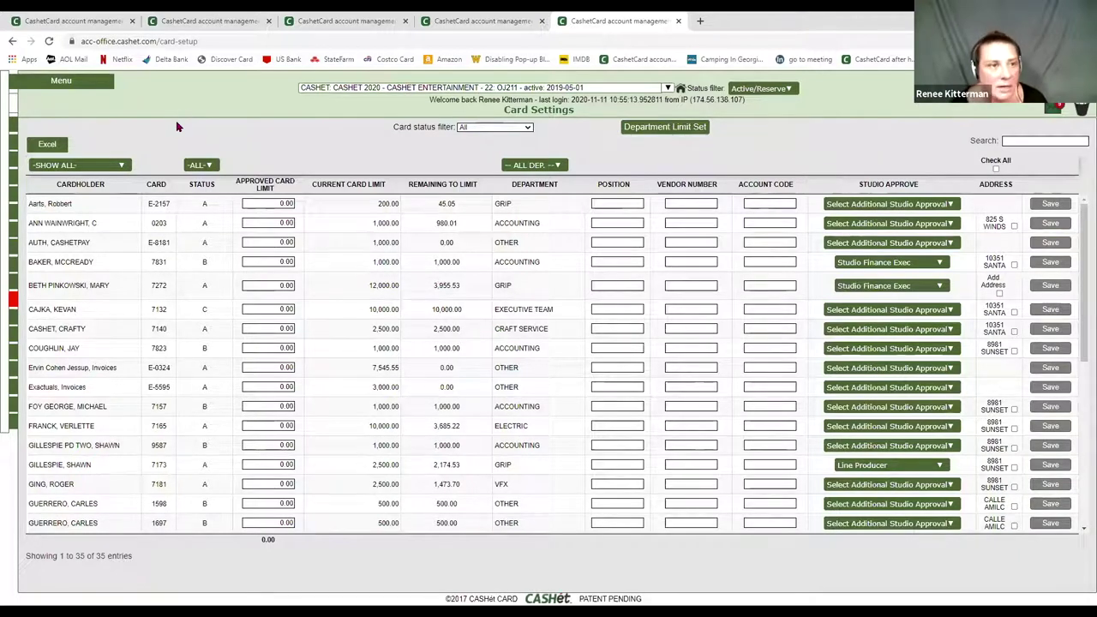
left_click(99, 28)
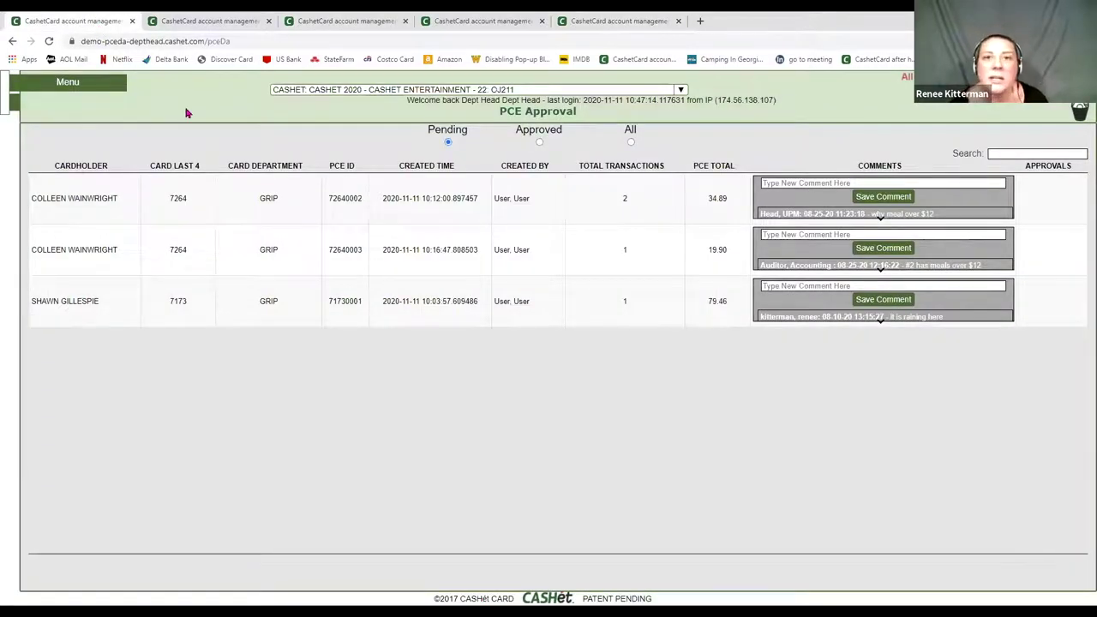
left_click(74, 86)
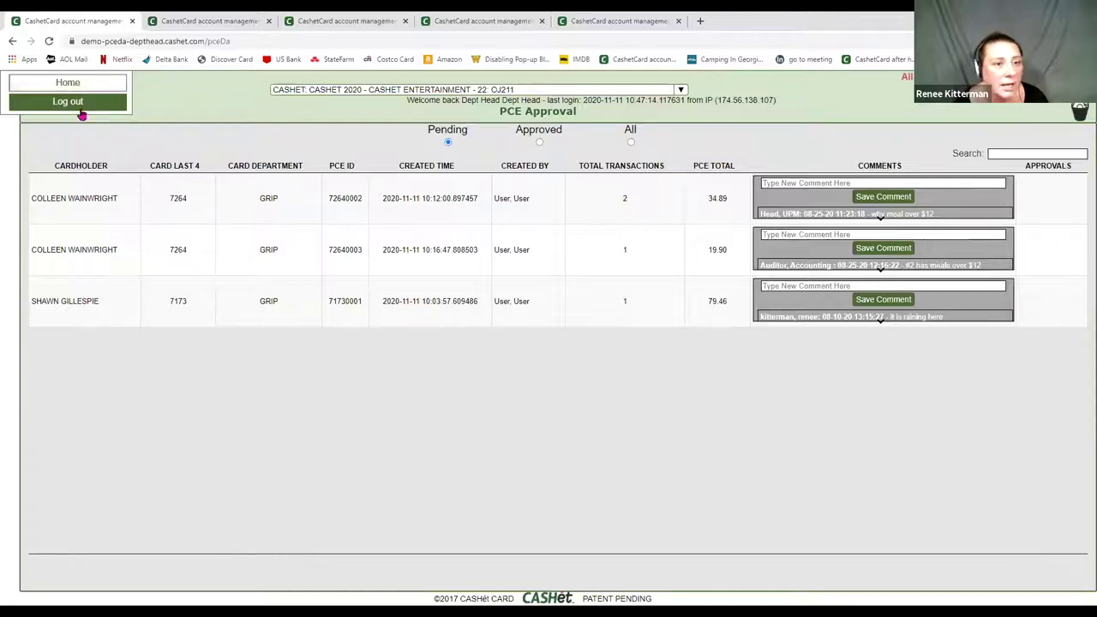
left_click(370, 220)
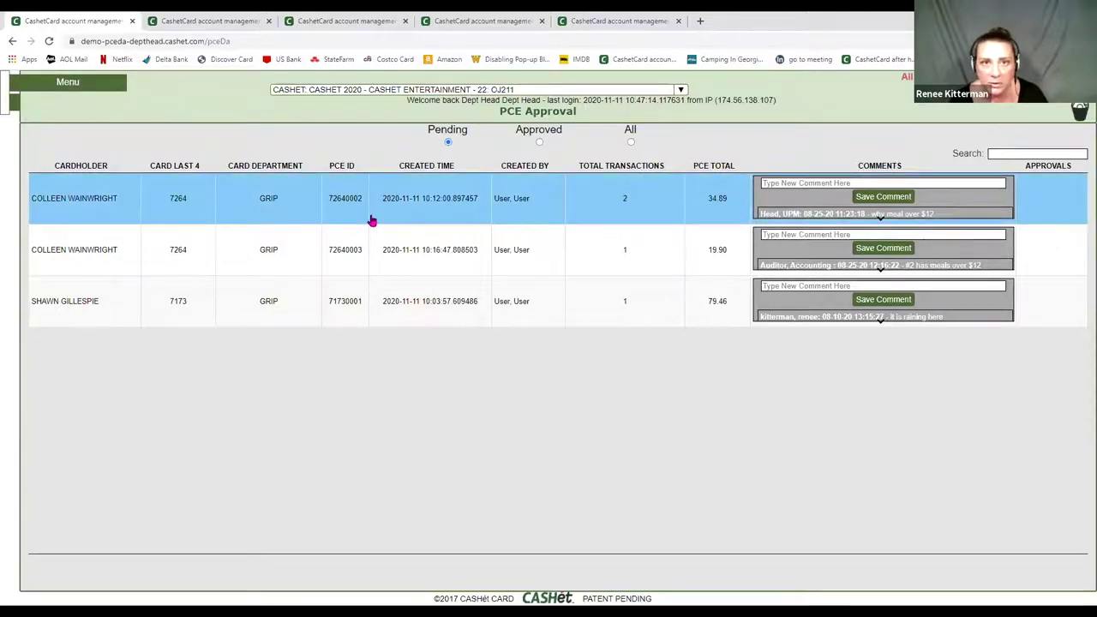
mouse_move(19, 99)
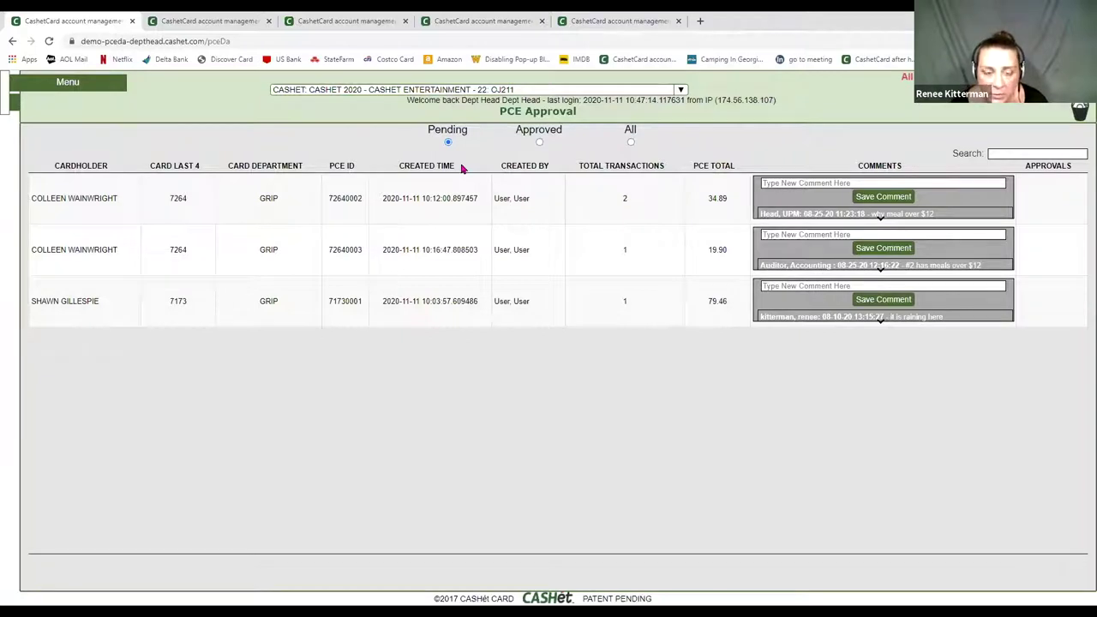
left_click(529, 218)
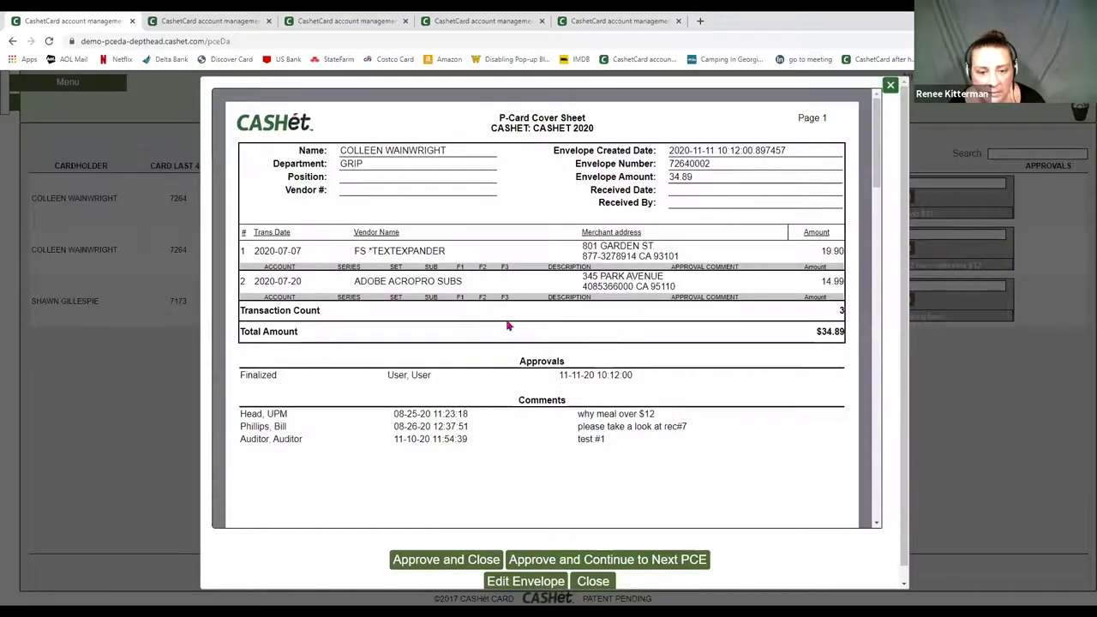
- Read through the 34.89 envelope's approval settings and FILE COPY invoice, then edit the envelope
scroll(575, 331, "down", 8)
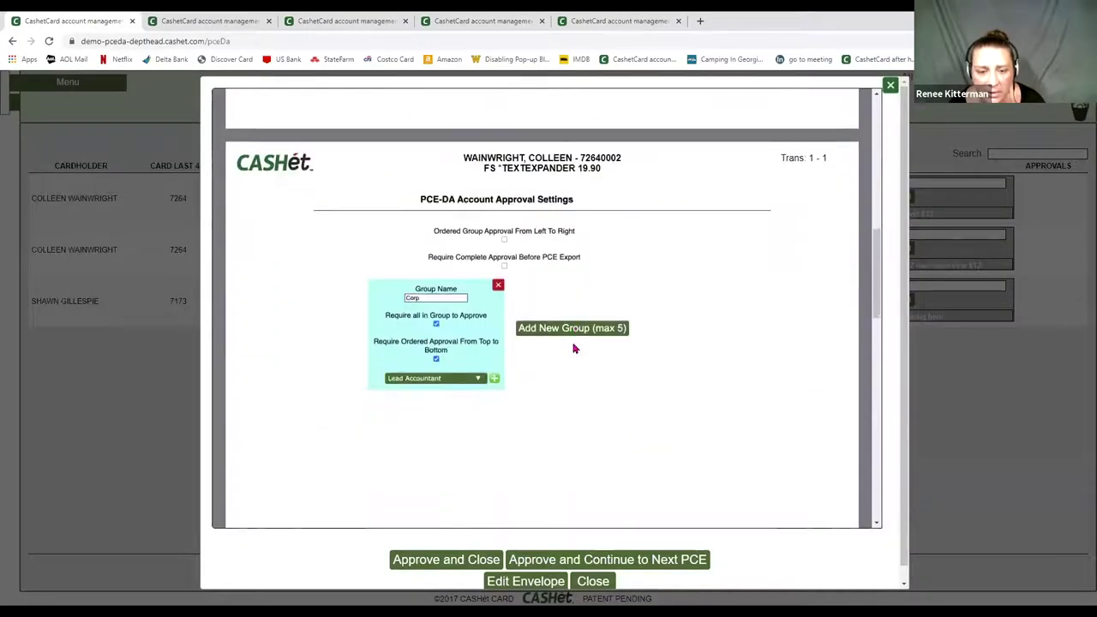
scroll(575, 349, "down", 1)
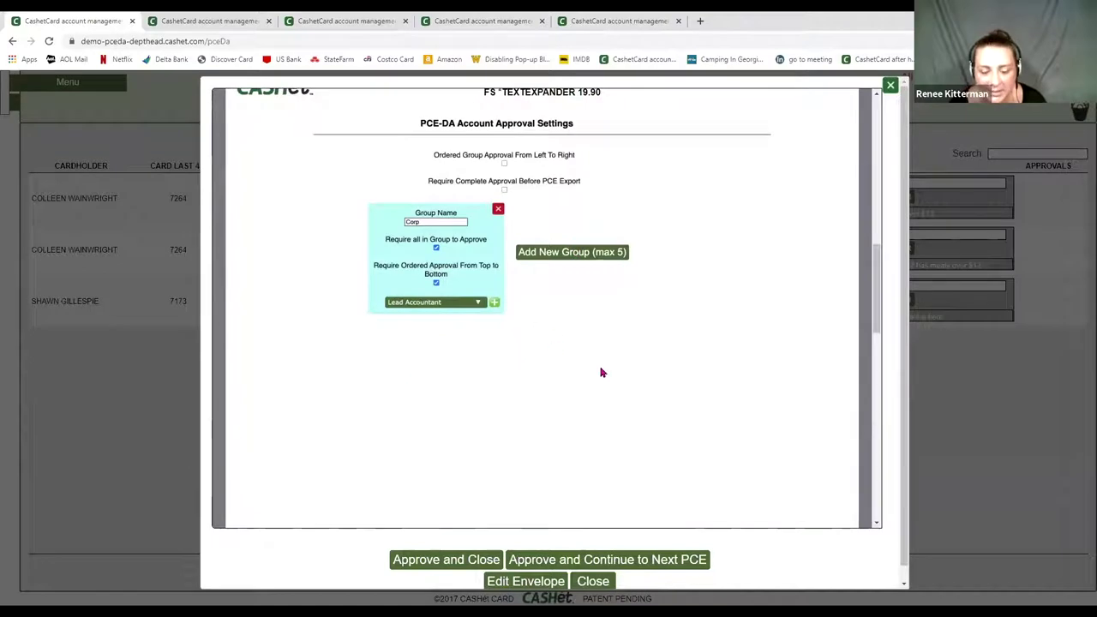
scroll(602, 372, "down", 10)
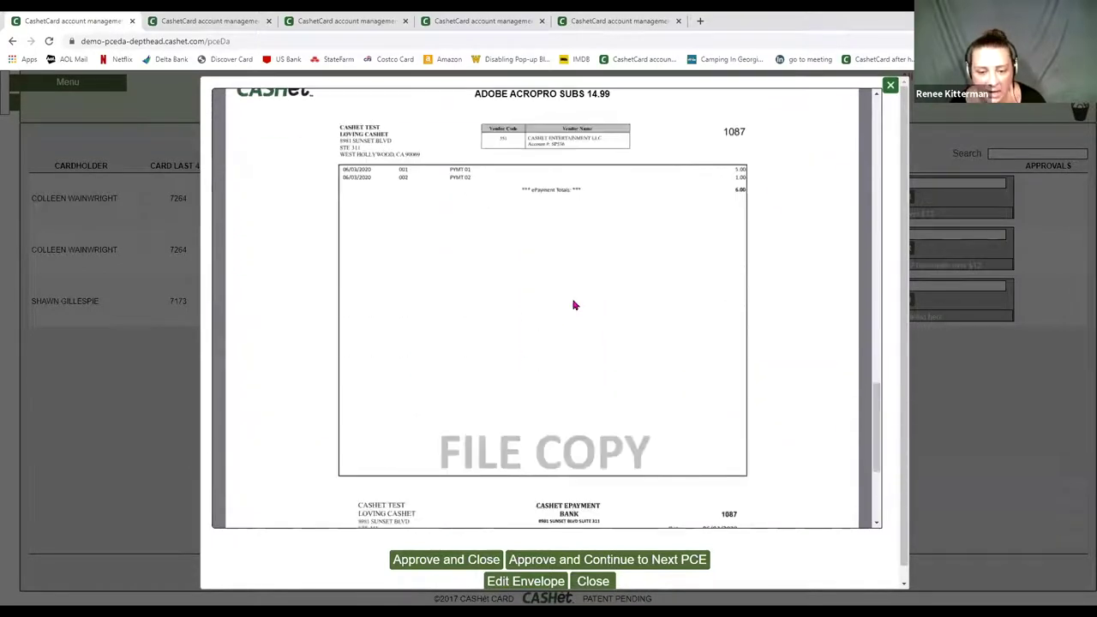
scroll(553, 309, "down", 3)
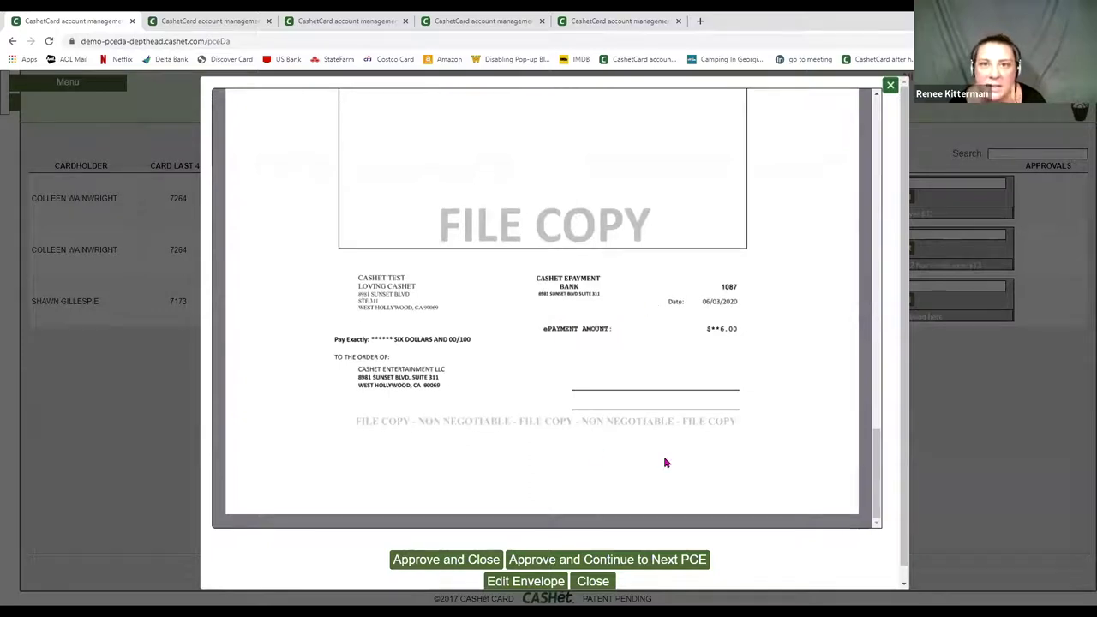
left_click(518, 583)
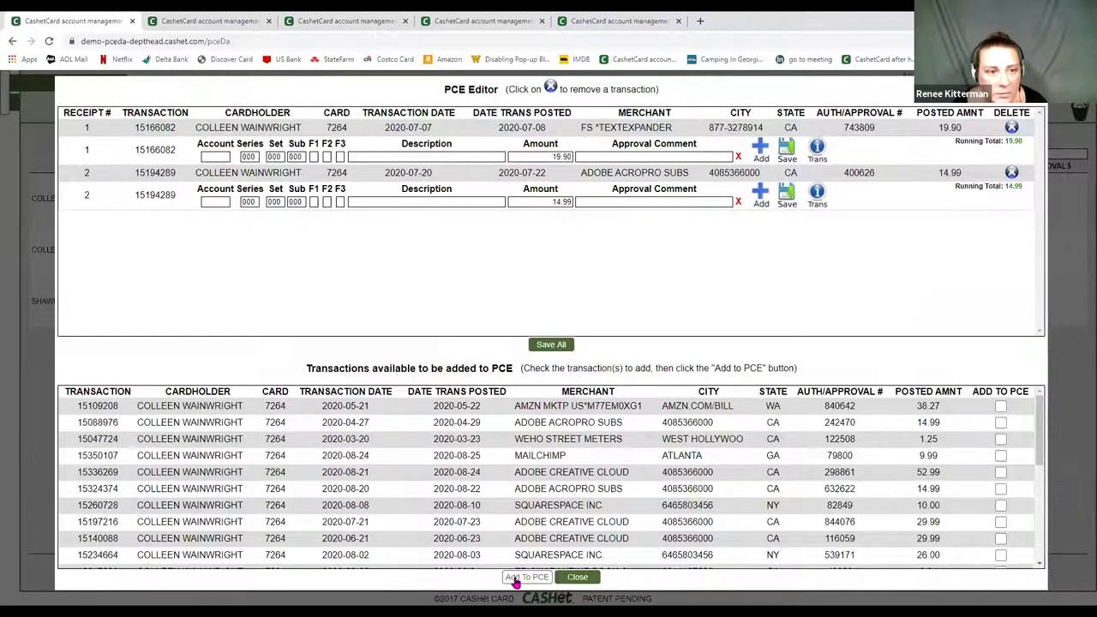
- Code receipt 1 to account 1452 with amount 5.00 and add a second 14.90 split line
left_click(215, 156)
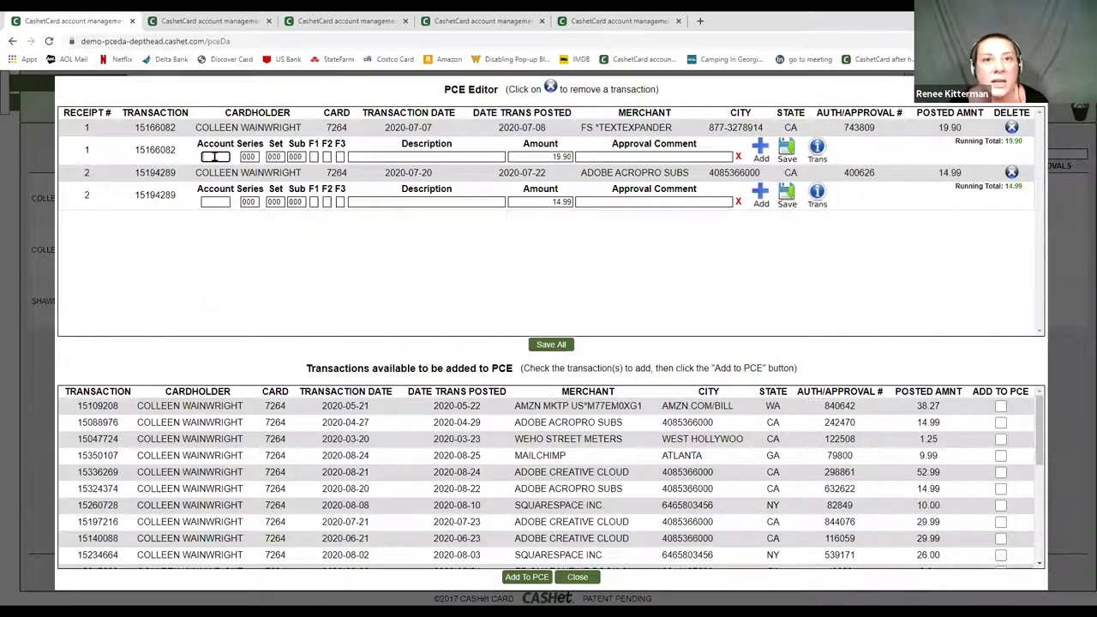
type("140")
key("Tab")
key("Tab")
key("Tab")
key("Tab")
key("Tab")
key("Tab")
key("Tab")
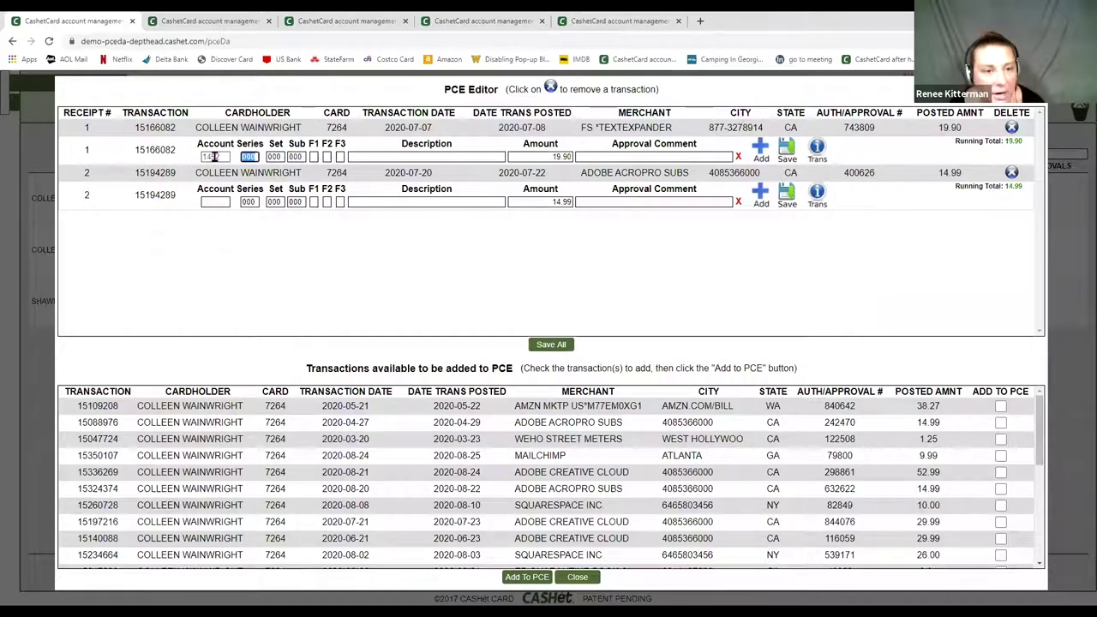
key("Tab")
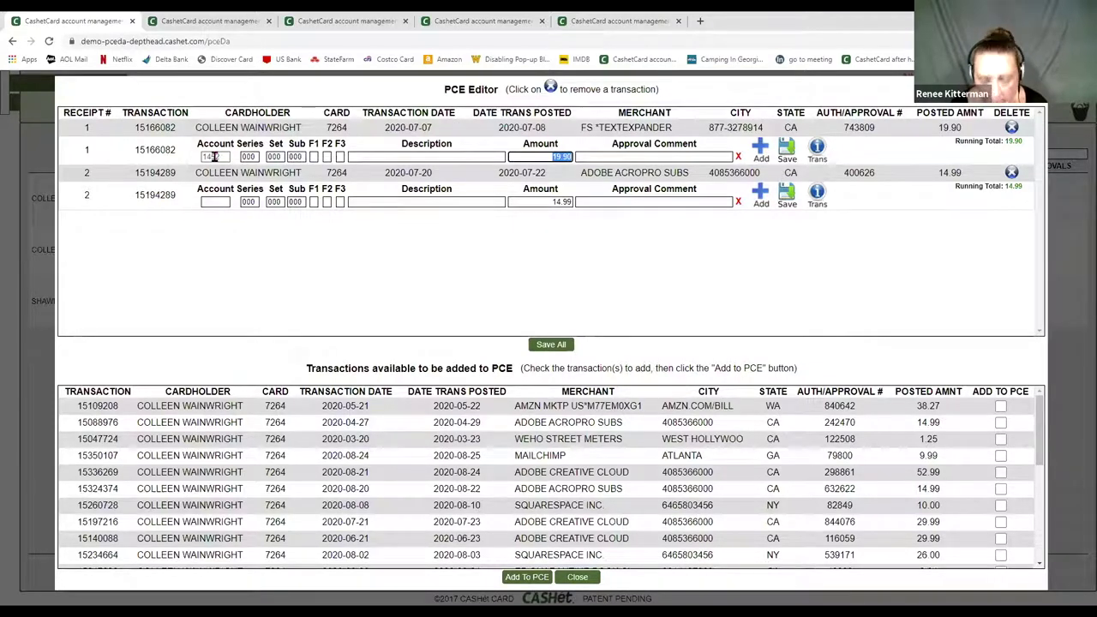
type("5.00")
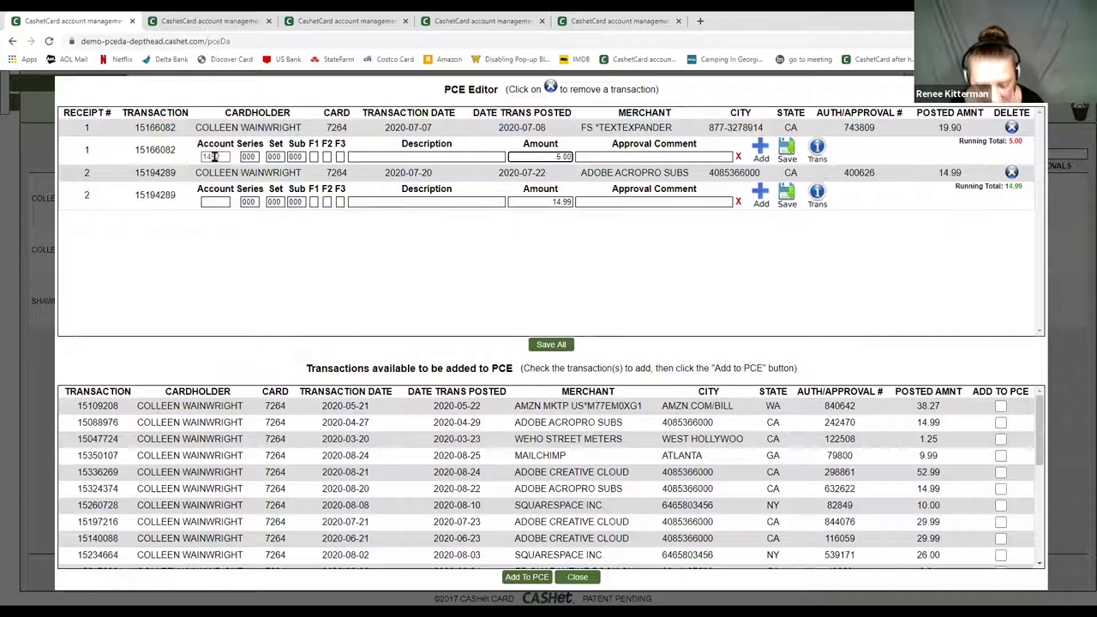
left_click(760, 149)
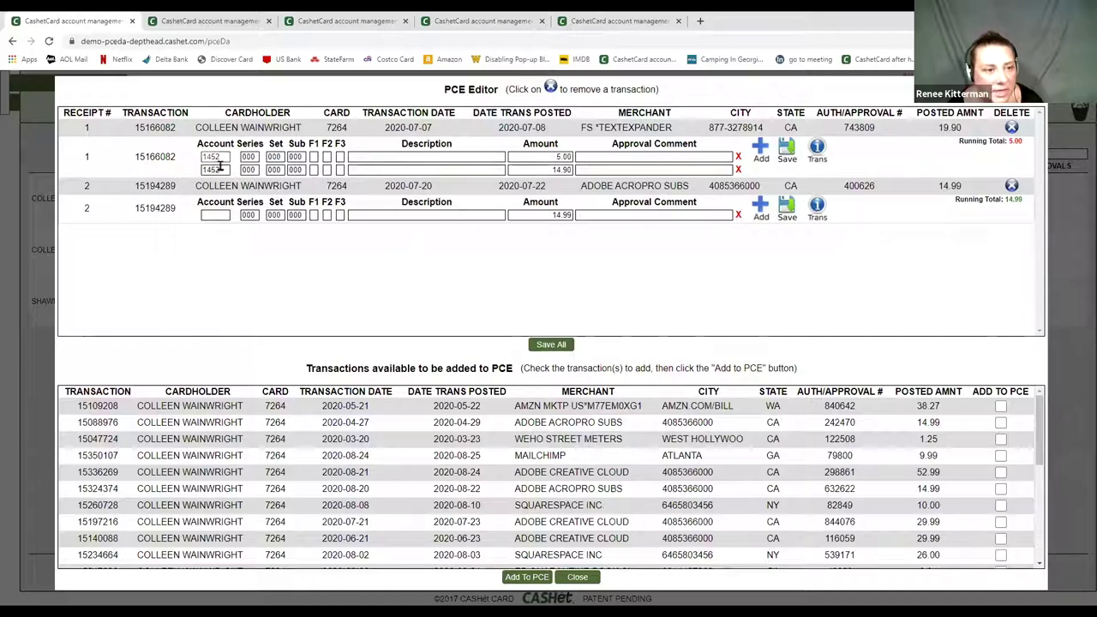
- Comment 'for const' on the 5.00 line, save it, and tick AMZN transaction 15109208
left_click(588, 167)
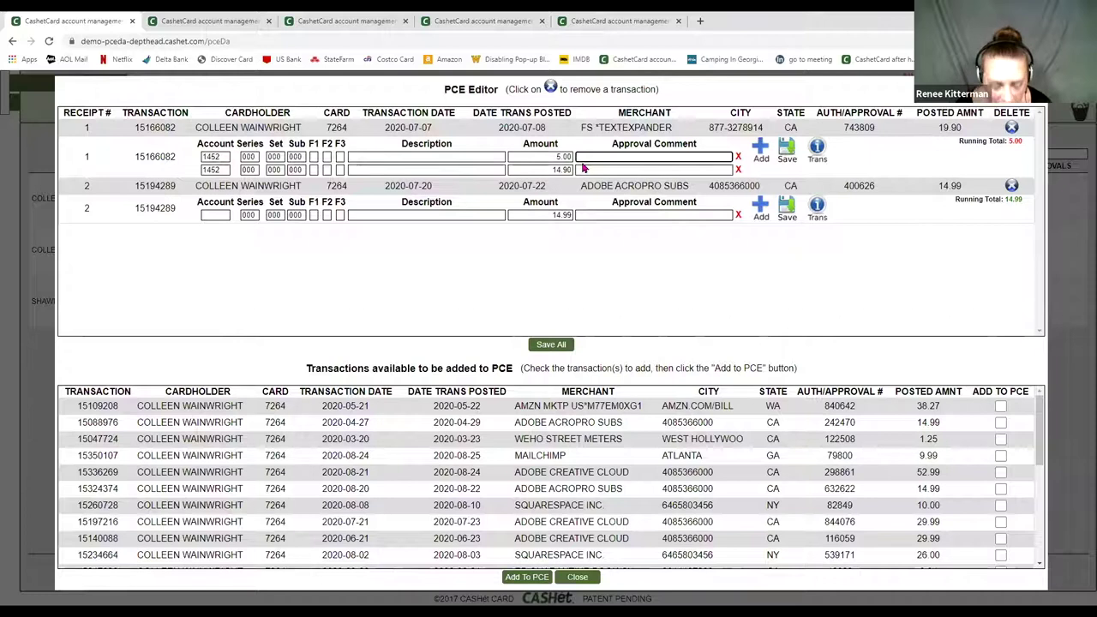
type("for const")
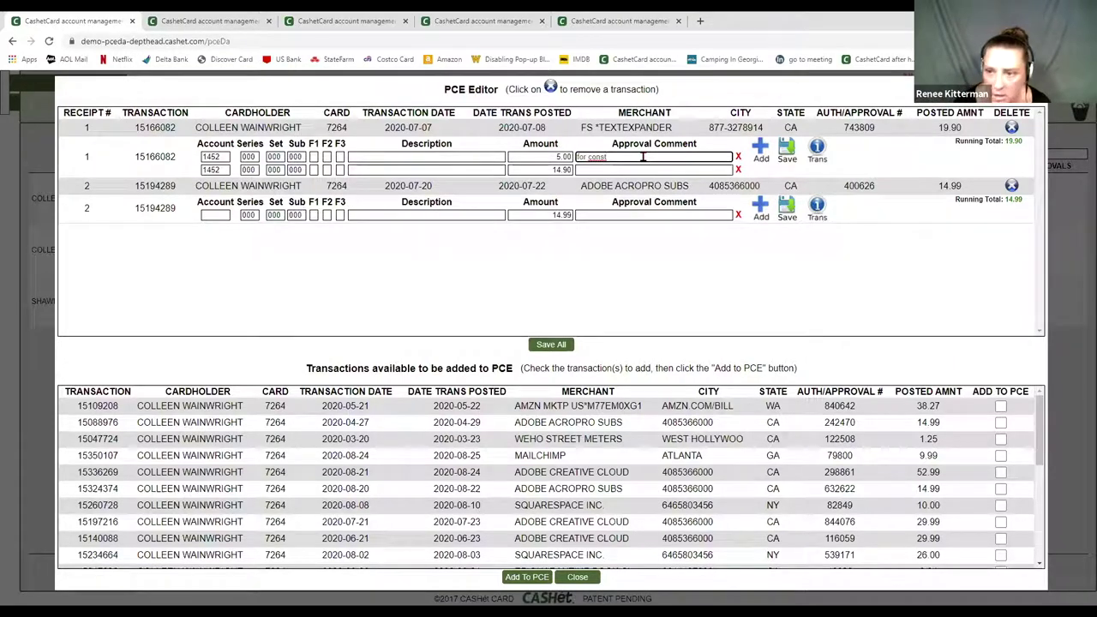
left_click(786, 151)
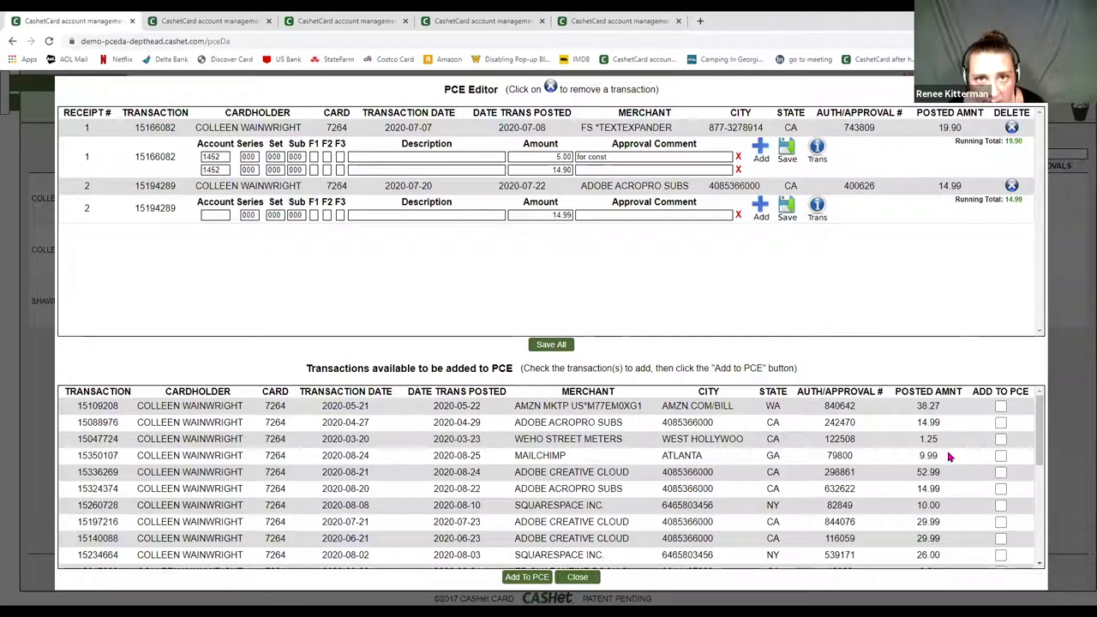
left_click(1001, 408)
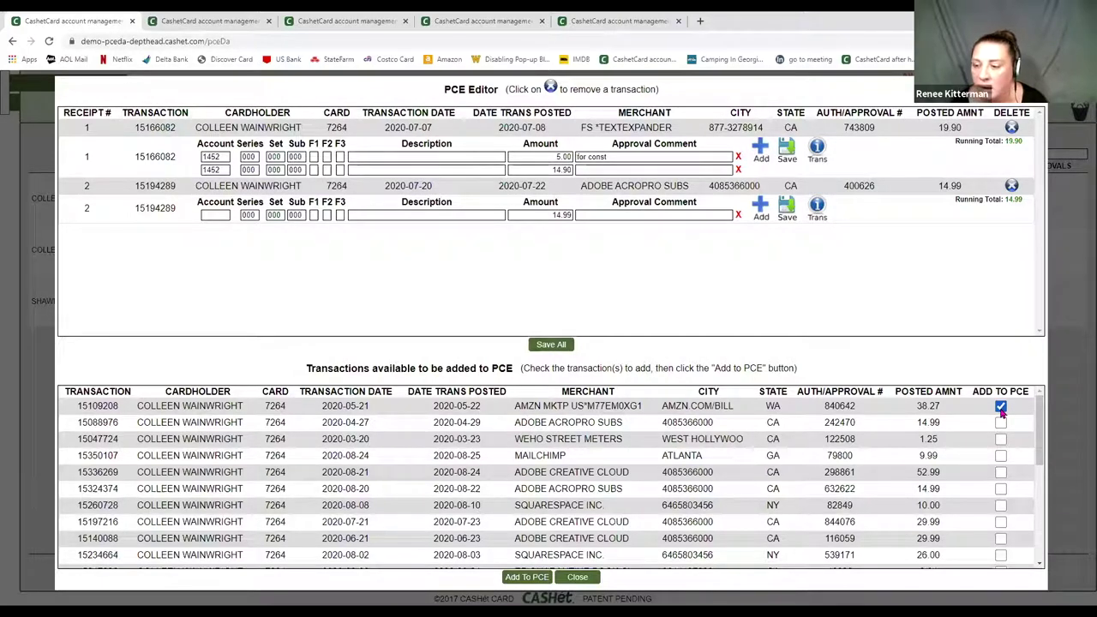
- Tick transactions 15088976 and 15047724, then add all three ticked charges to the envelope
left_click(1002, 422)
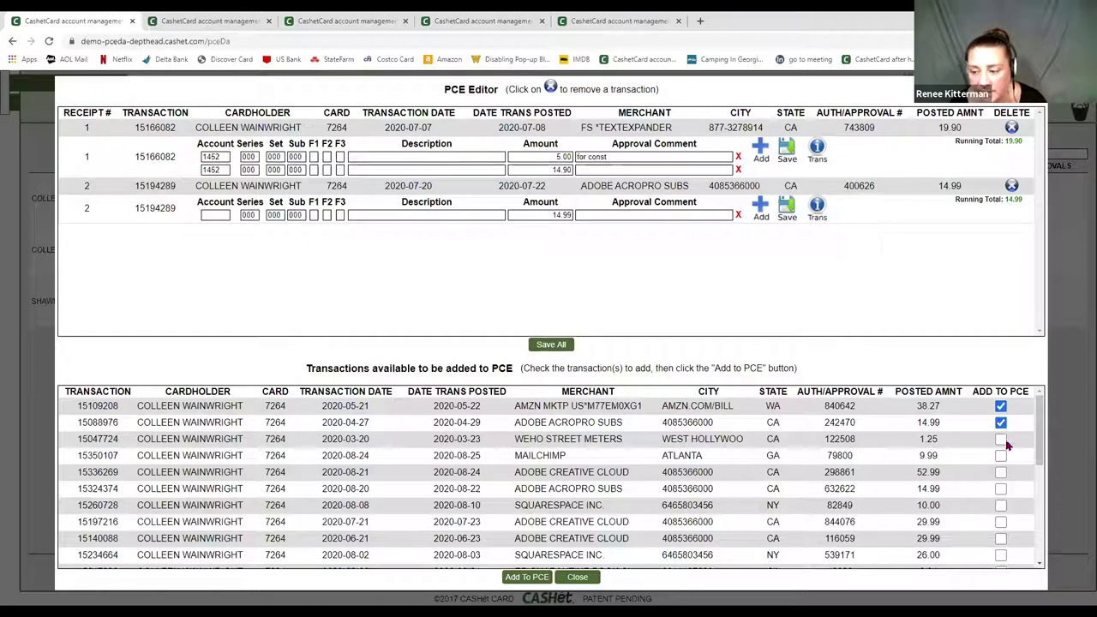
left_click(1001, 439)
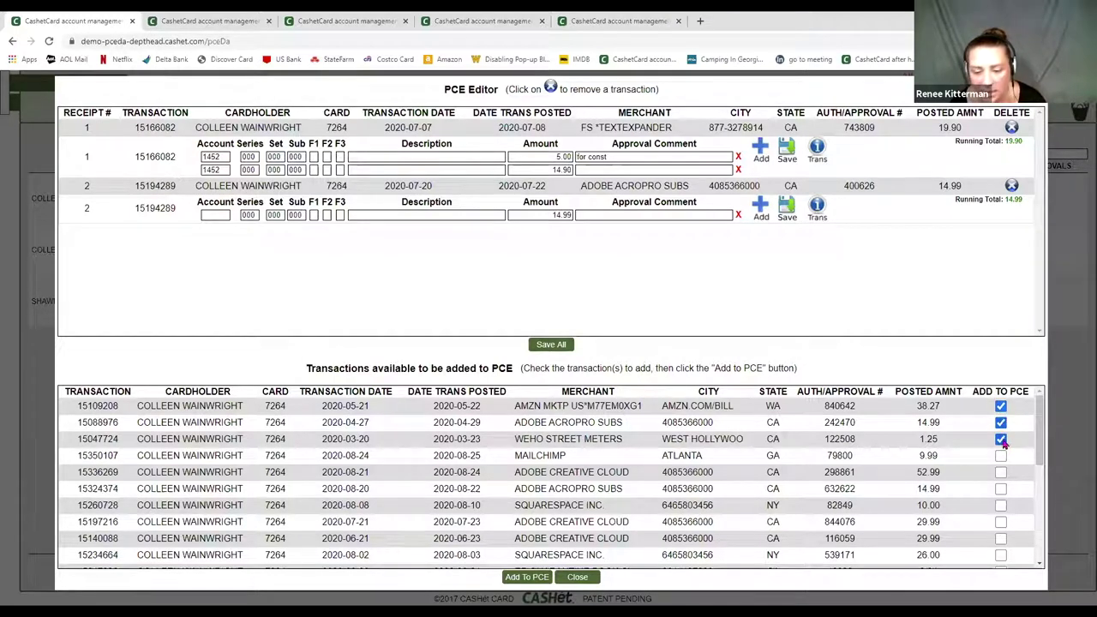
left_click(523, 577)
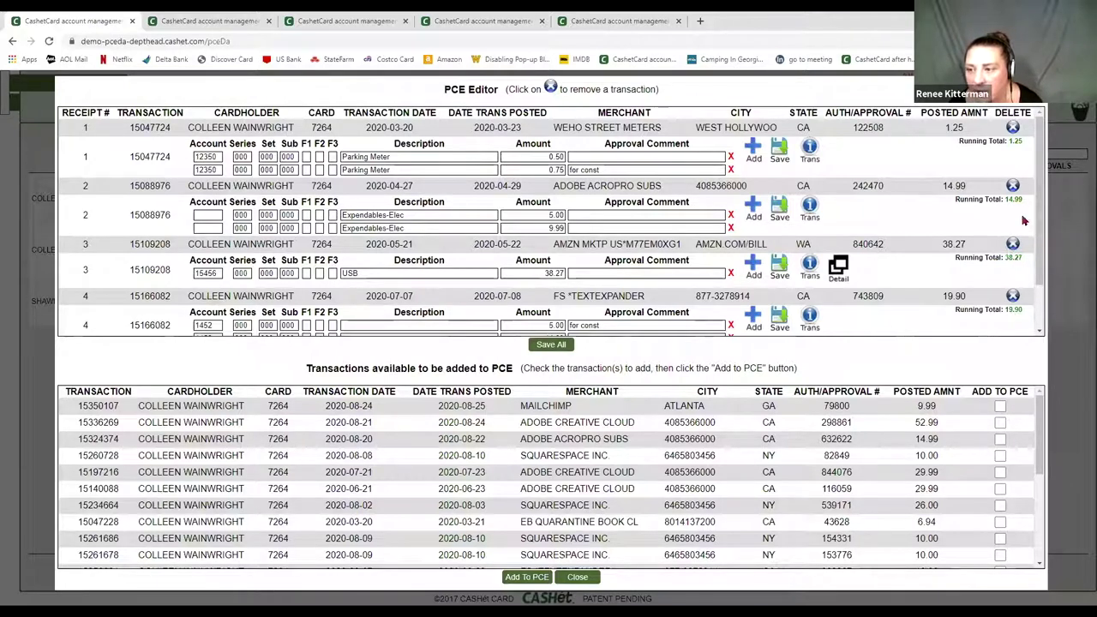
- Delete the WEHO Street Meters receipt and reopen the envelope in the PCE Editor
left_click(1013, 127)
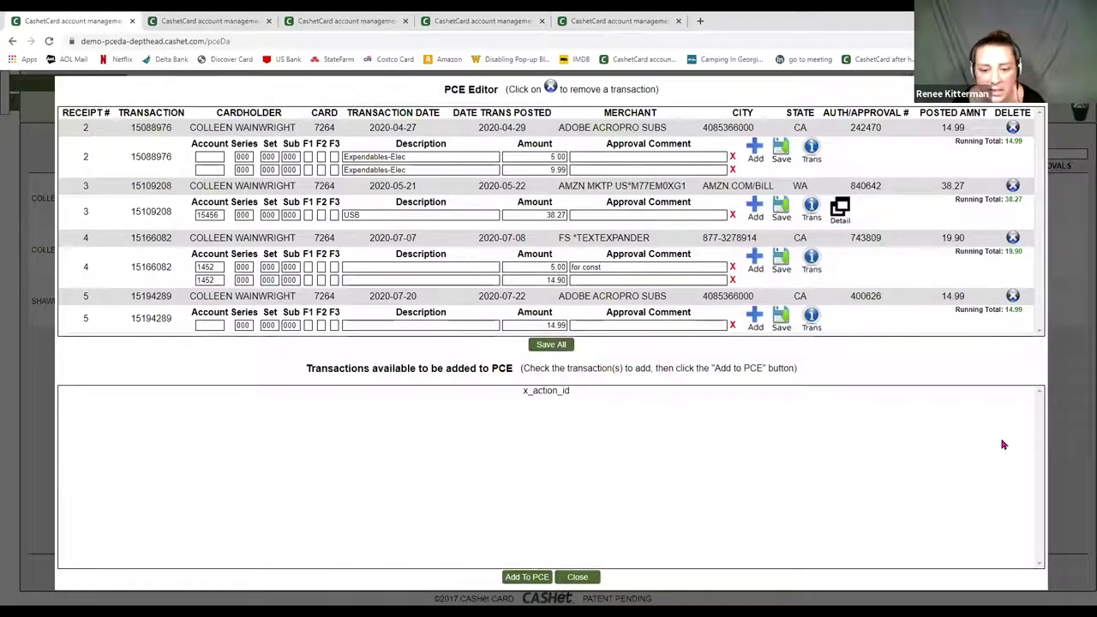
left_click(581, 577)
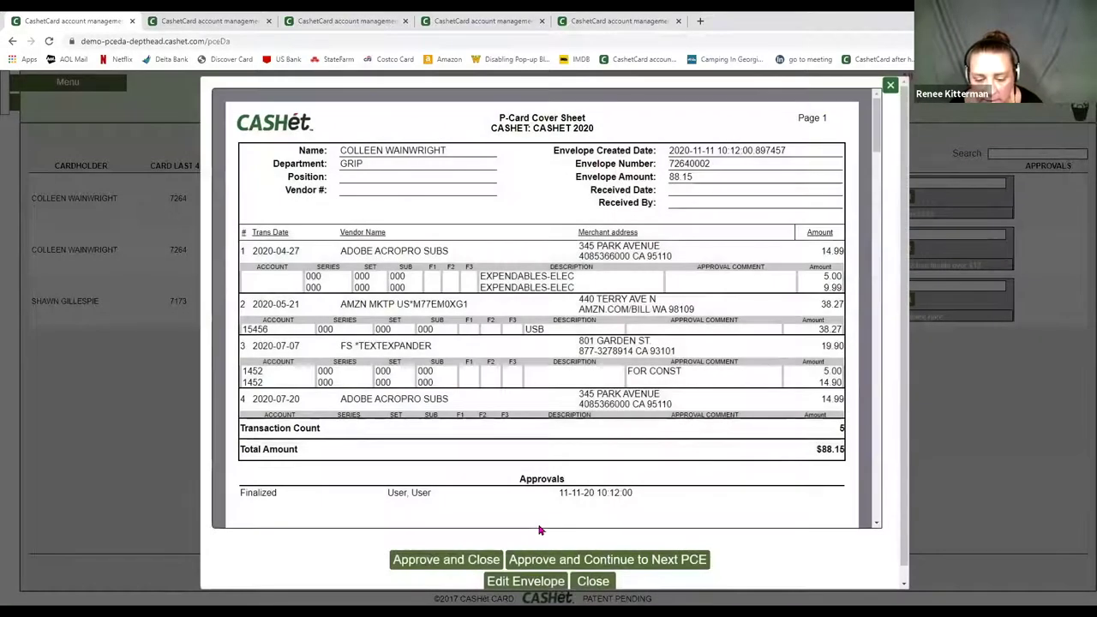
left_click(514, 584)
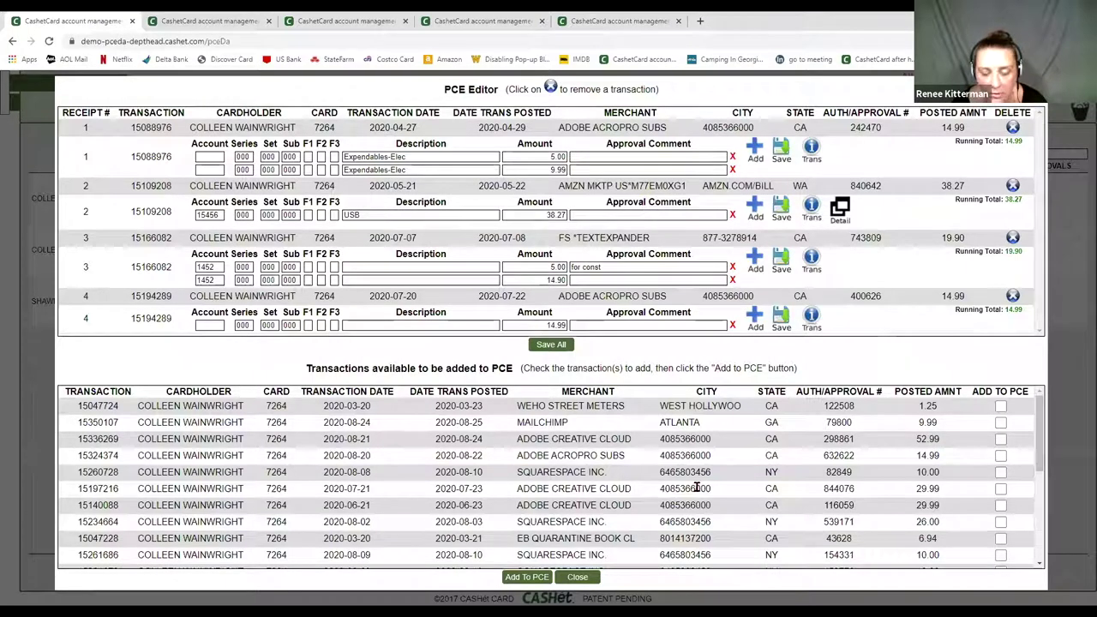
- Save all remaining receipt lines and close the PCE Editor
scroll(674, 396, "down", 2)
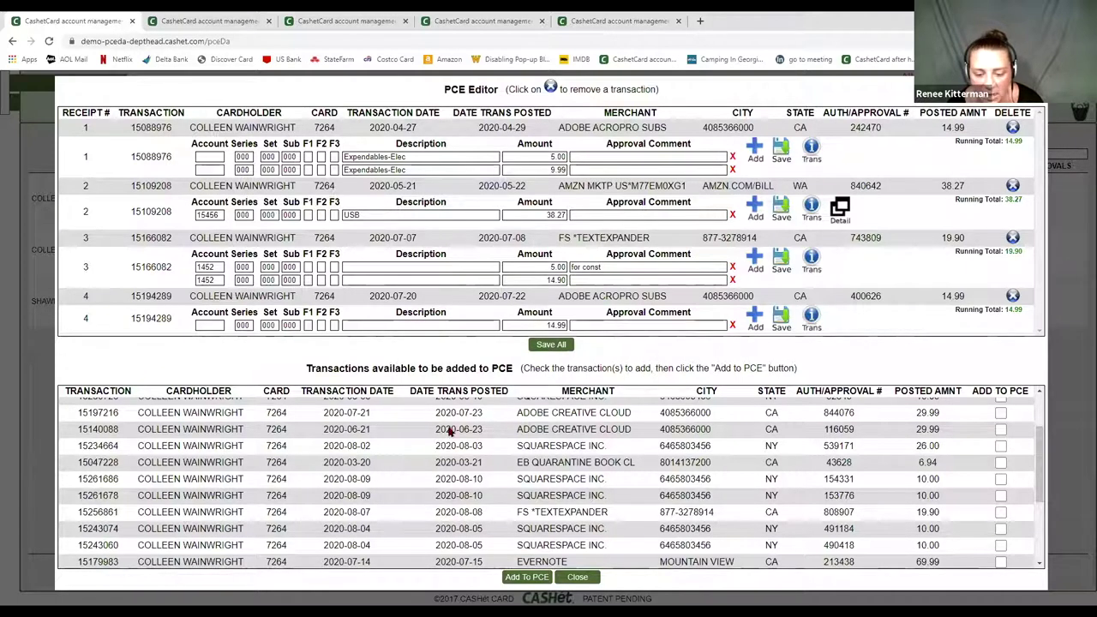
left_click(549, 344)
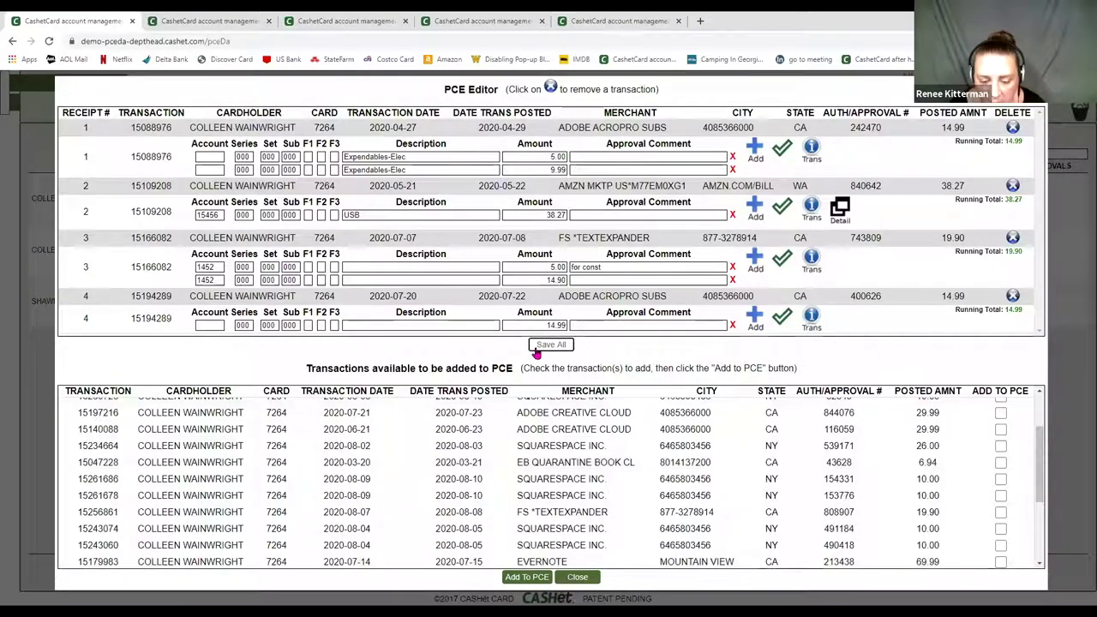
left_click(569, 579)
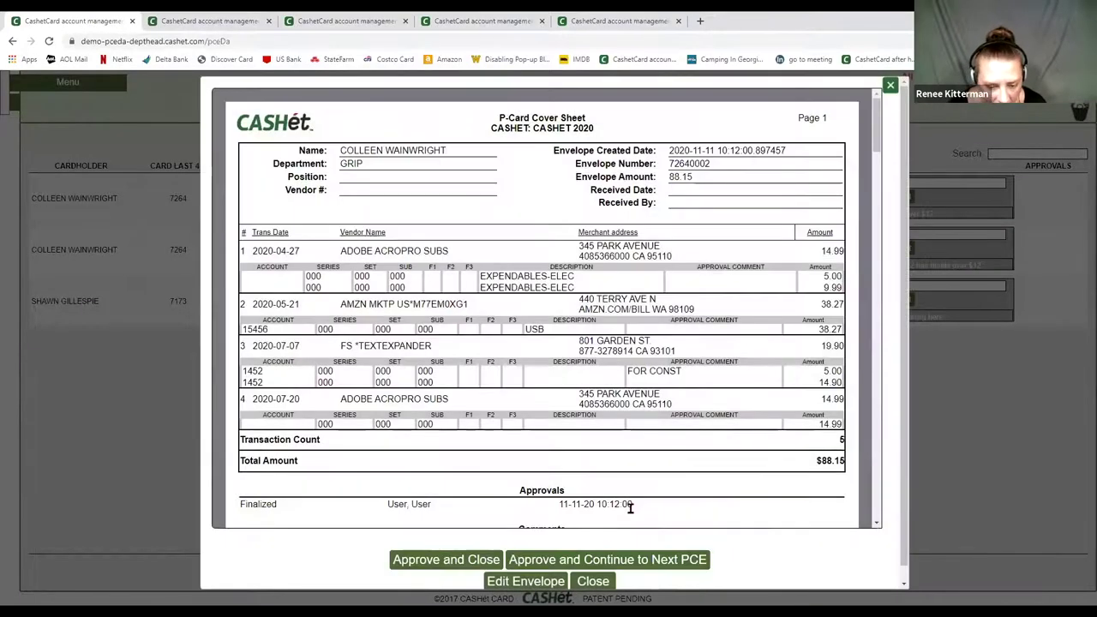
- Scroll the $88.15 cover sheet down to its comments, then close it
scroll(585, 463, "down", 3)
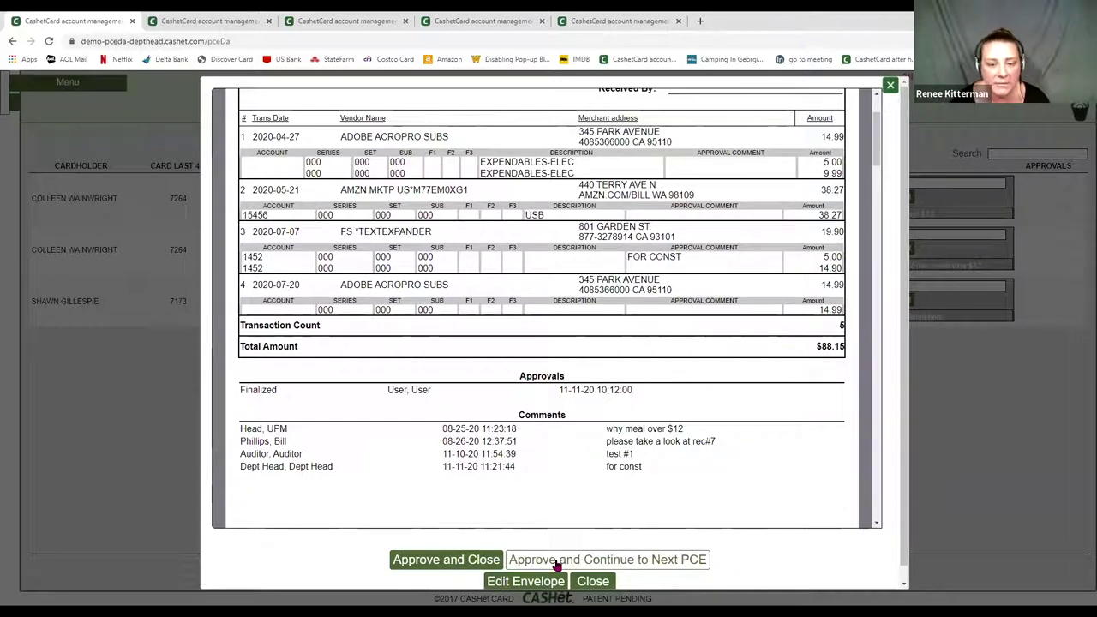
left_click(592, 581)
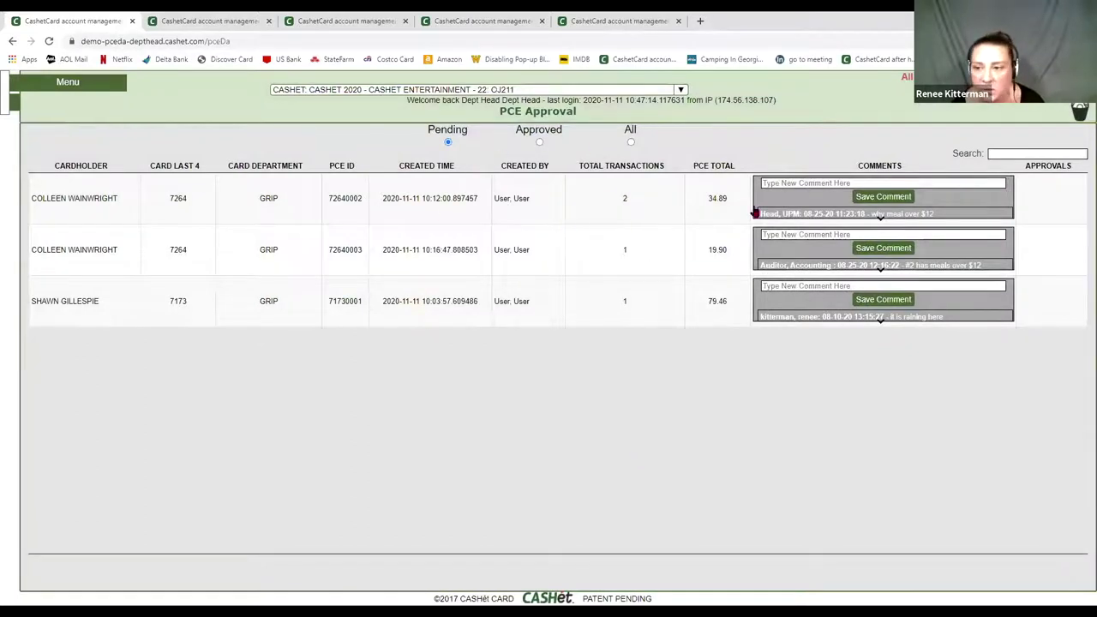
- Save the comment 'test 1' on envelope 72640002 (88.15) and open its cover sheet
left_click(767, 182)
left_click(770, 183)
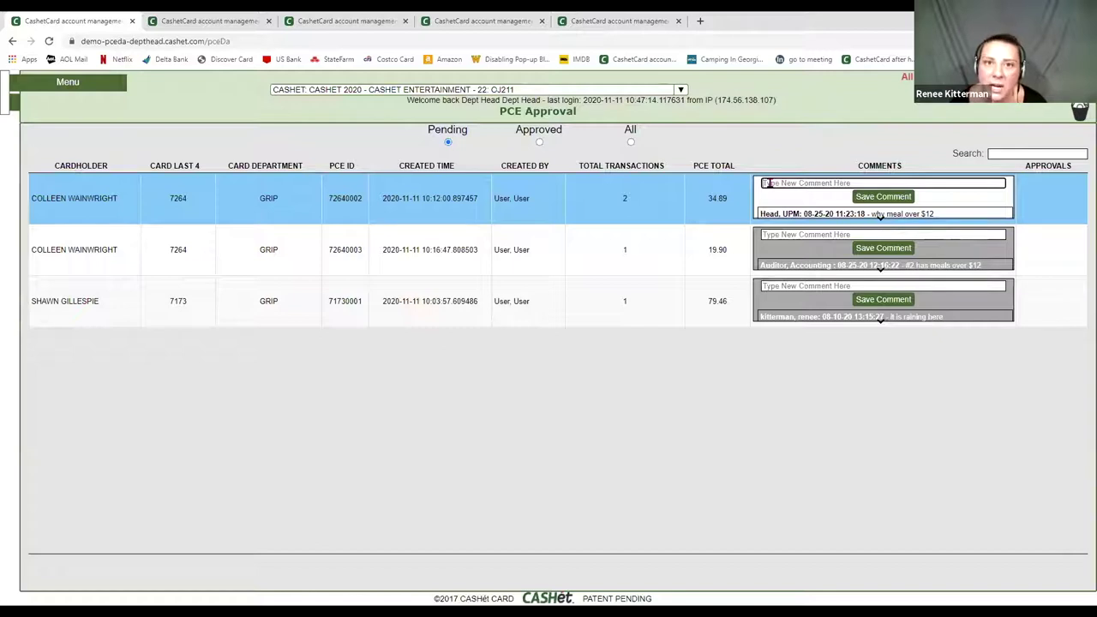
type("test 1")
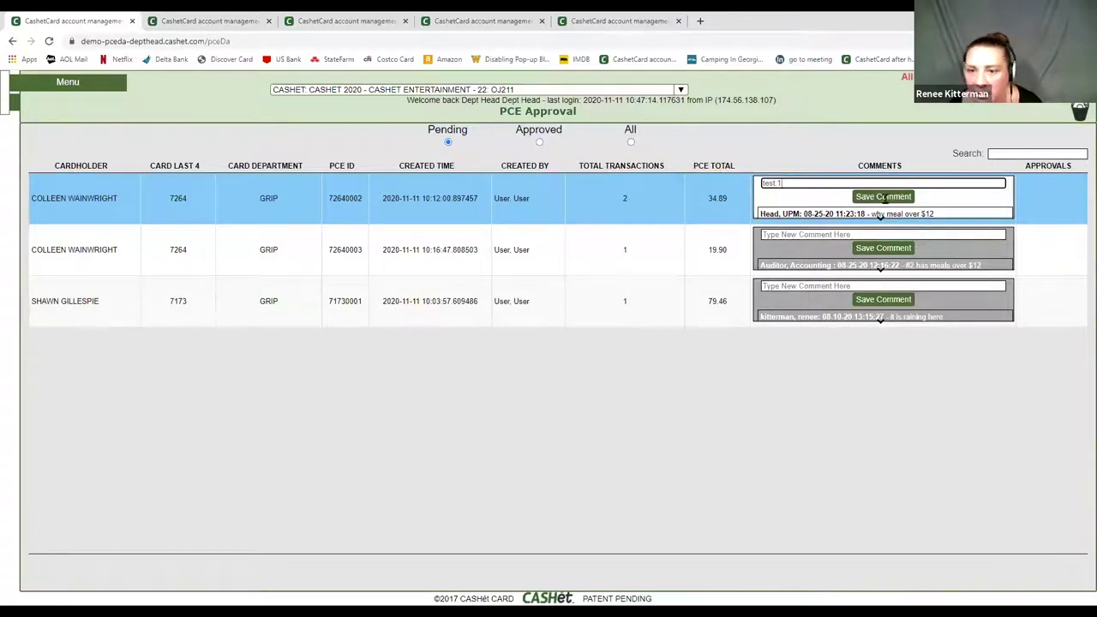
left_click(884, 197)
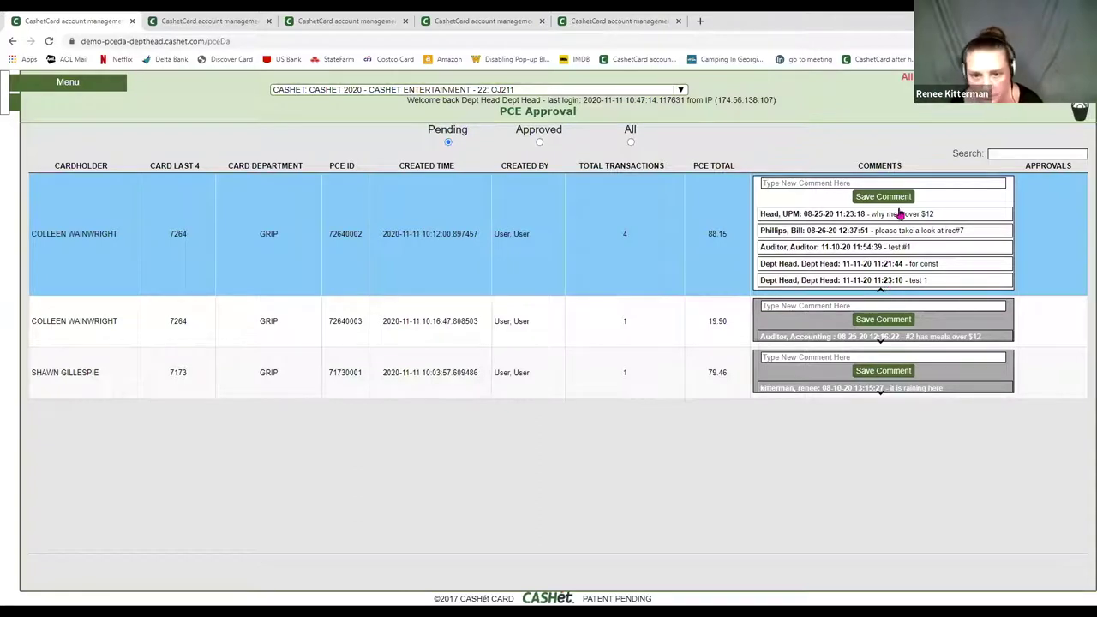
left_click(422, 262)
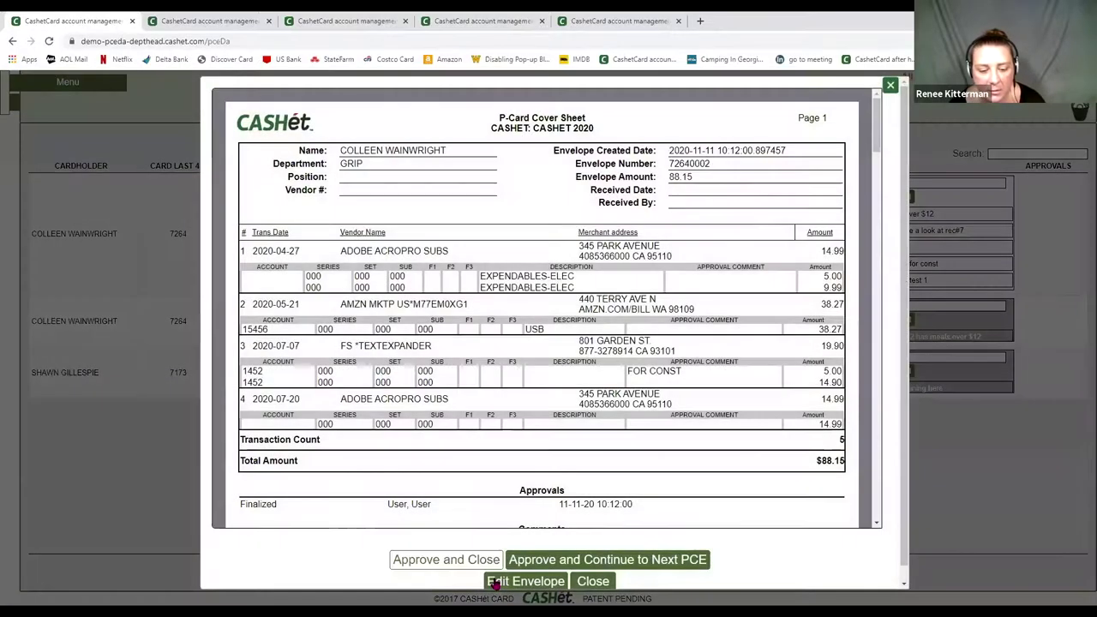
- Approve envelope 72640002 ($88.15), dismiss the next cover sheet, and switch to the Auditor's session
left_click(526, 561)
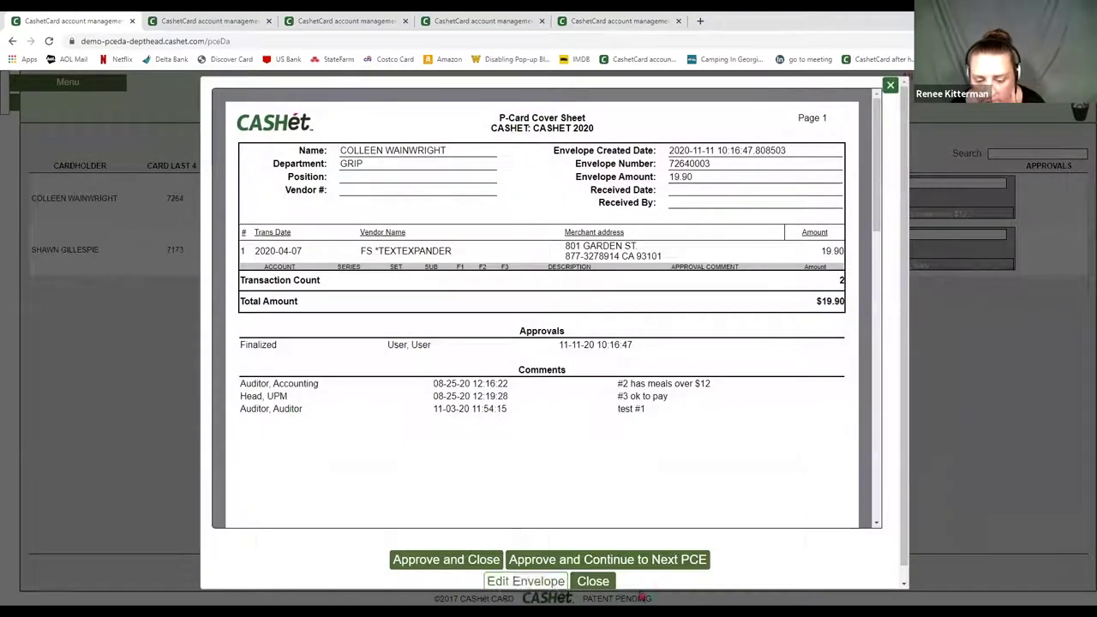
left_click(593, 581)
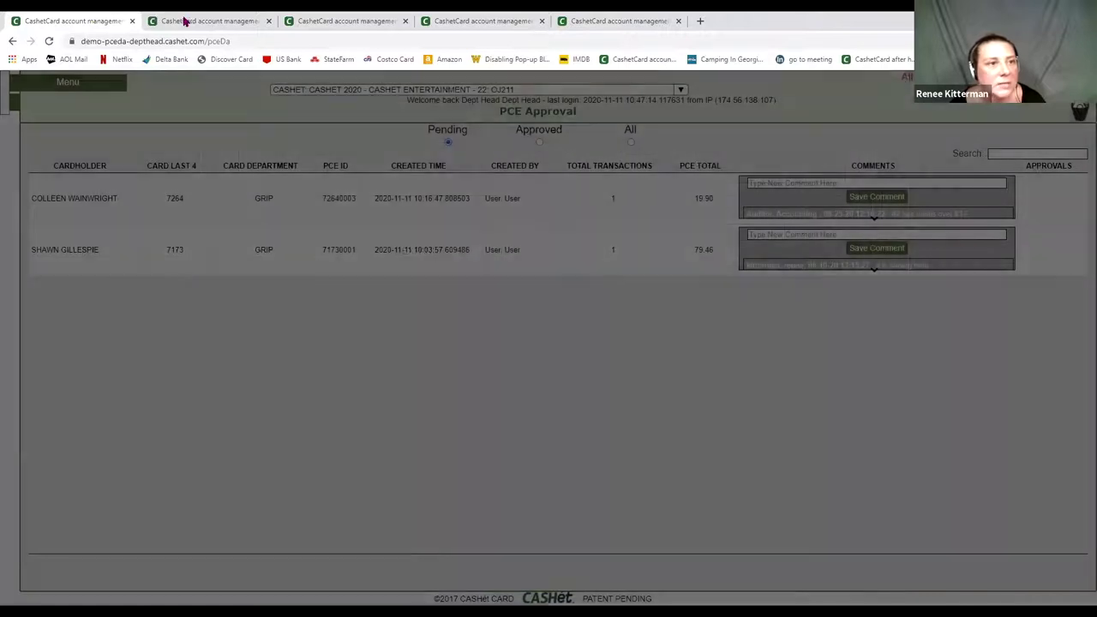
left_click(183, 20)
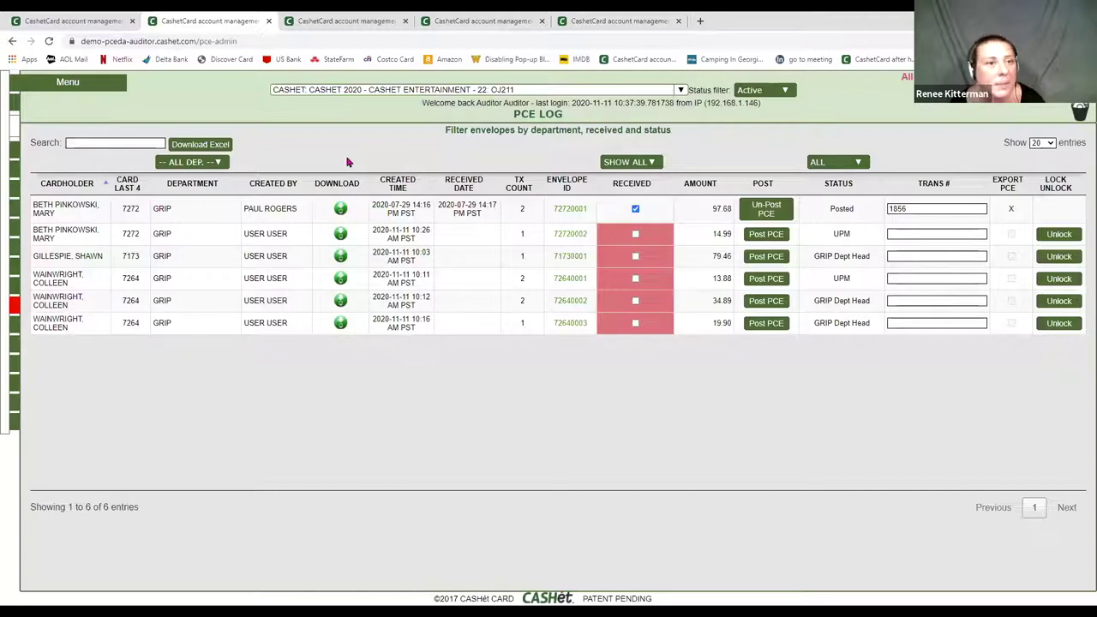
- As Auditor, go to PCE Approval, expand envelope 72640002's five comments, and open its cover sheet
mouse_move(17, 158)
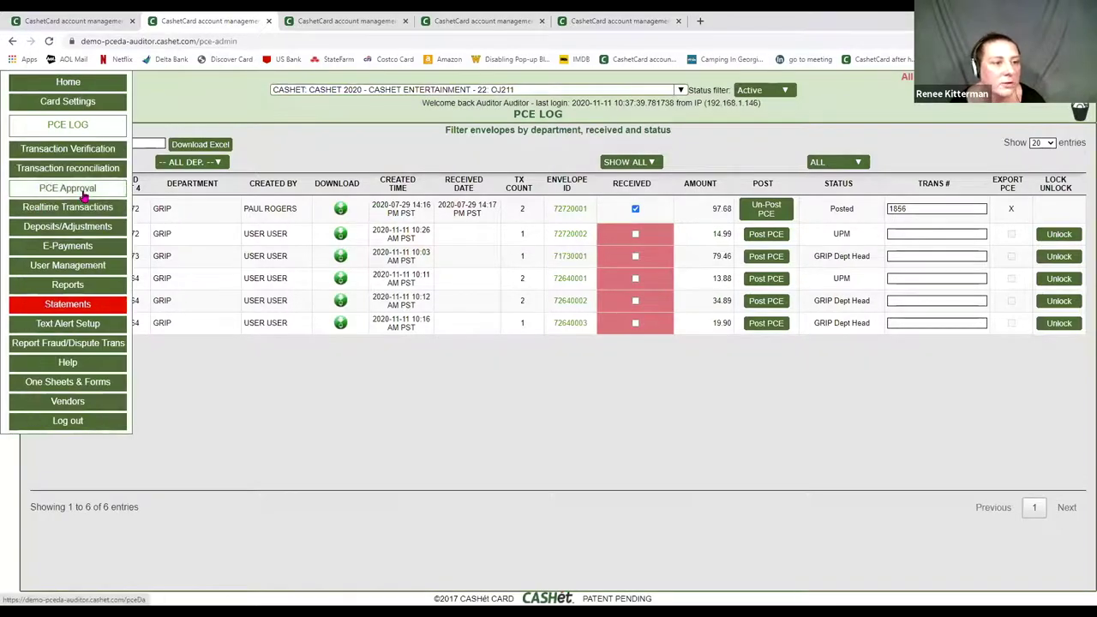
left_click(84, 192)
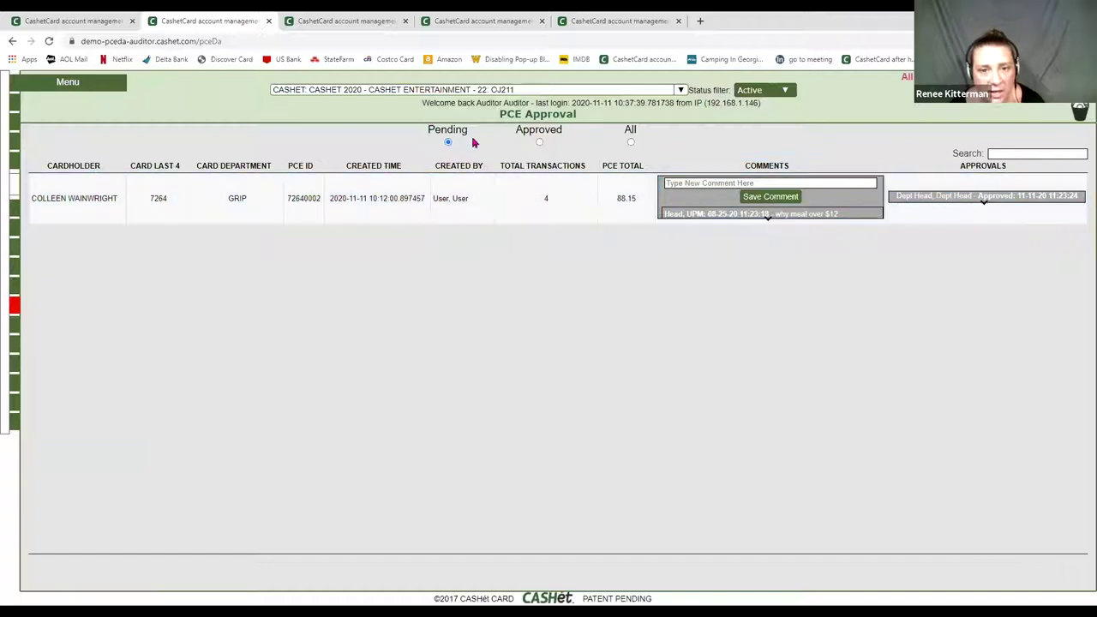
left_click(768, 223)
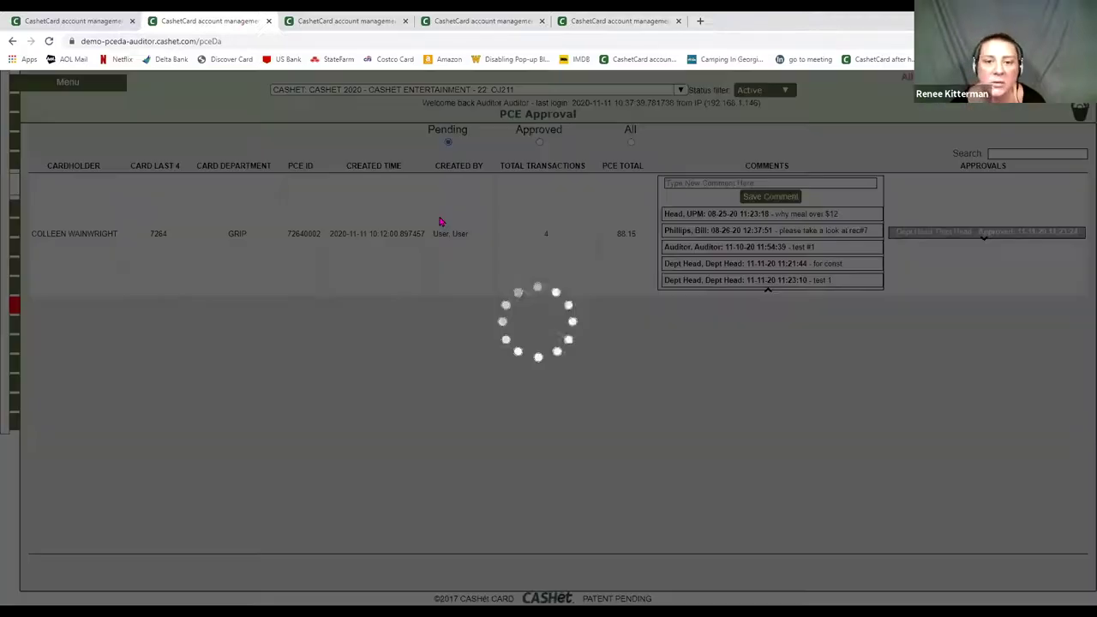
left_click(440, 222)
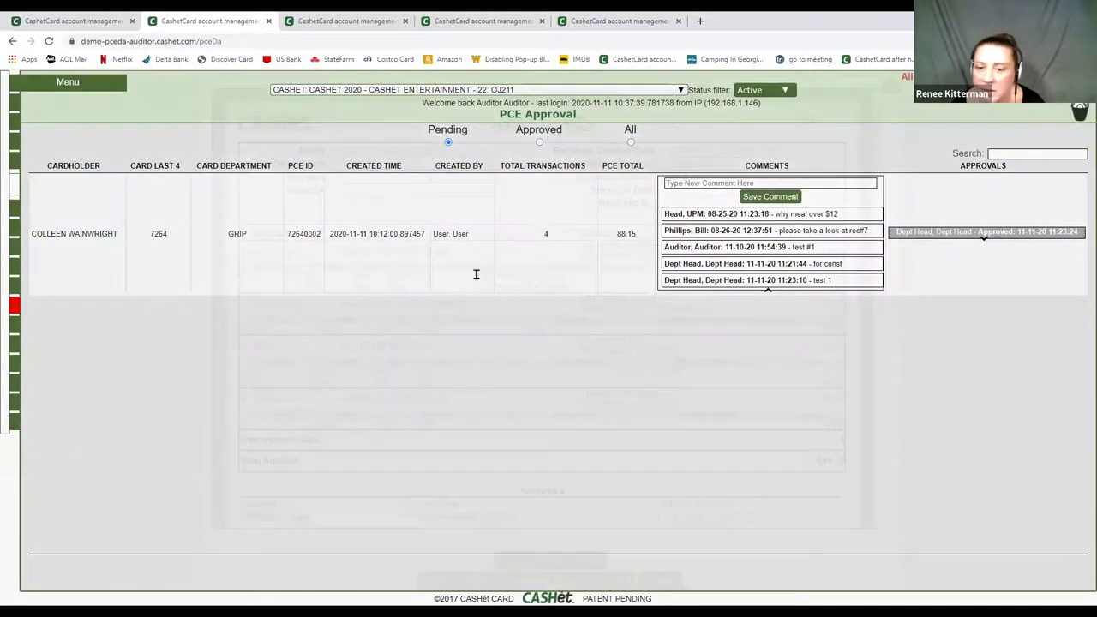
- Scroll the Auditor's 88.15 cover sheet to its comments and choose Return With Comment
scroll(561, 385, "down", 2)
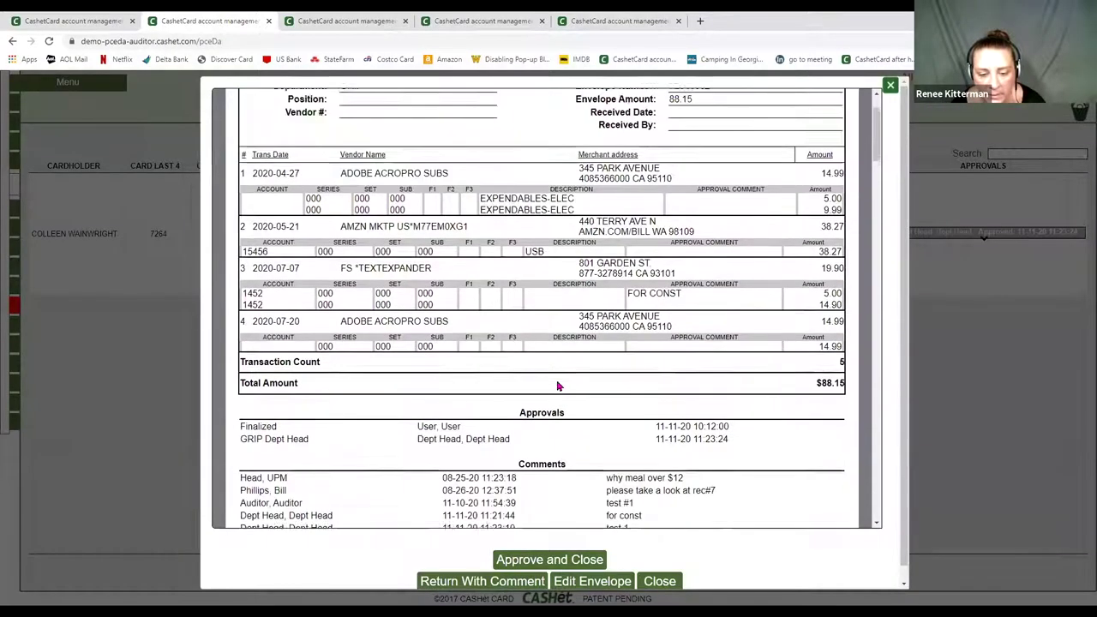
scroll(557, 386, "down", 3)
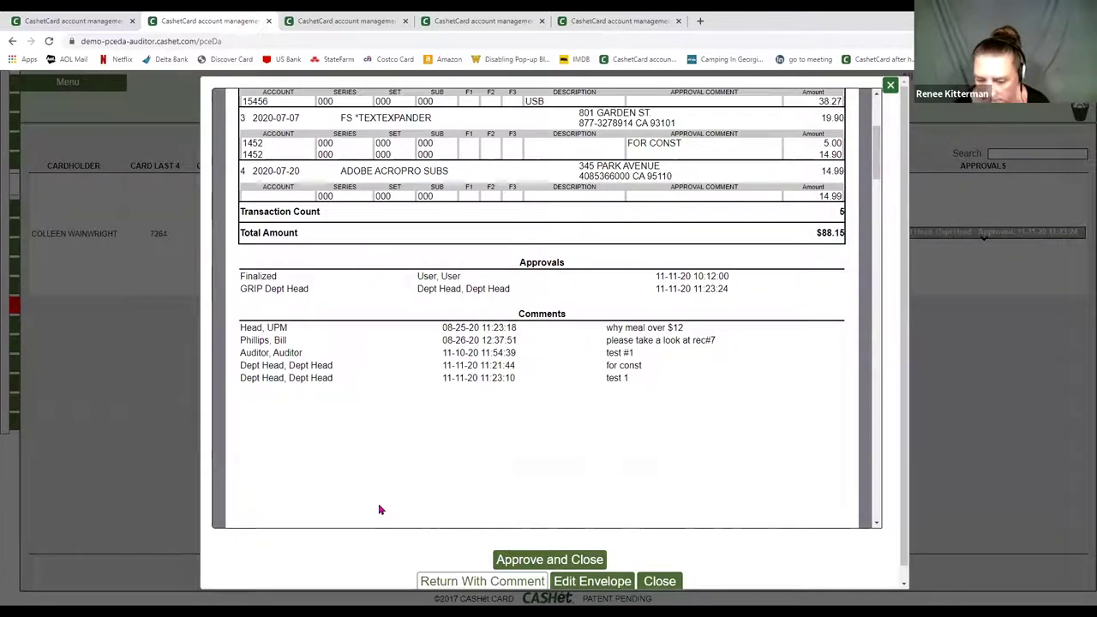
key("Return")
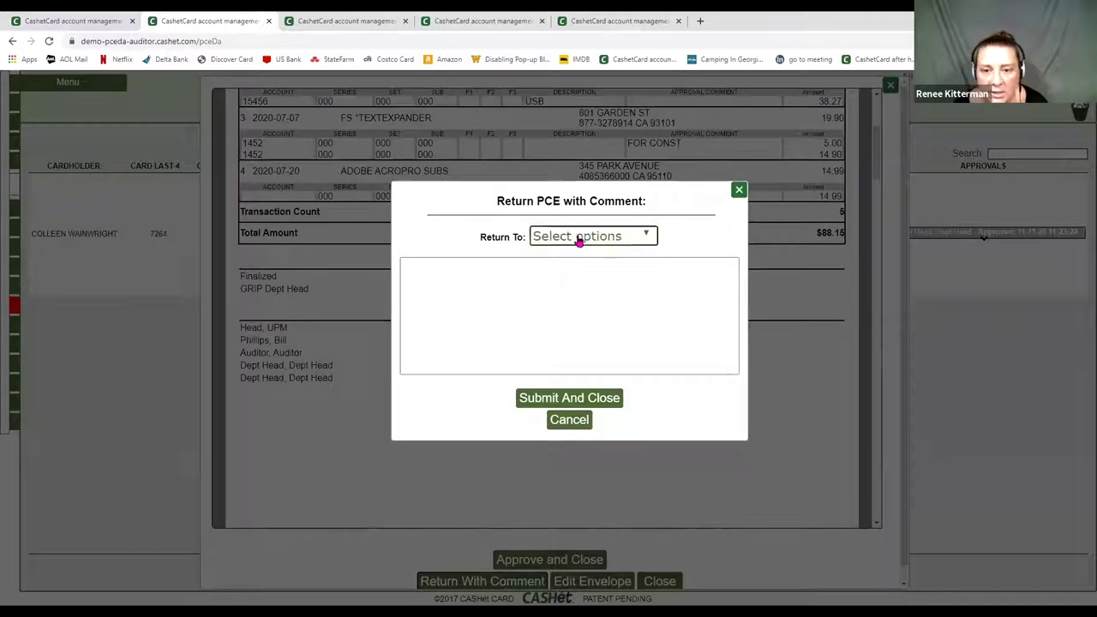
- Pick GRIP Dept Head as return recipient, cancel the return, and open the envelope in the PCE Editor
left_click(578, 240)
left_click(540, 276)
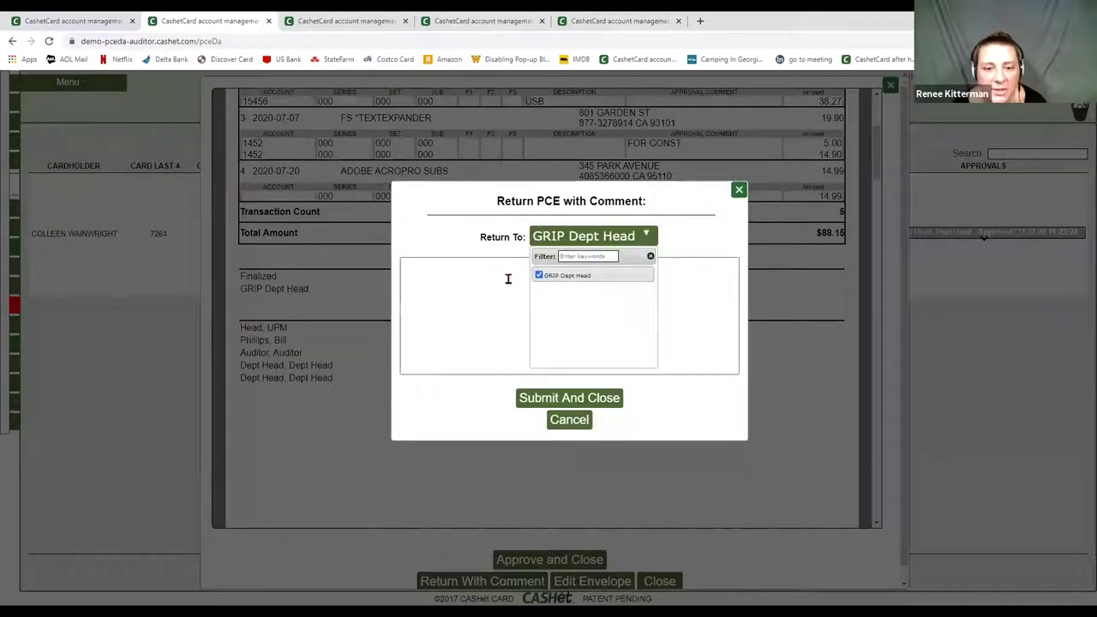
left_click(508, 277)
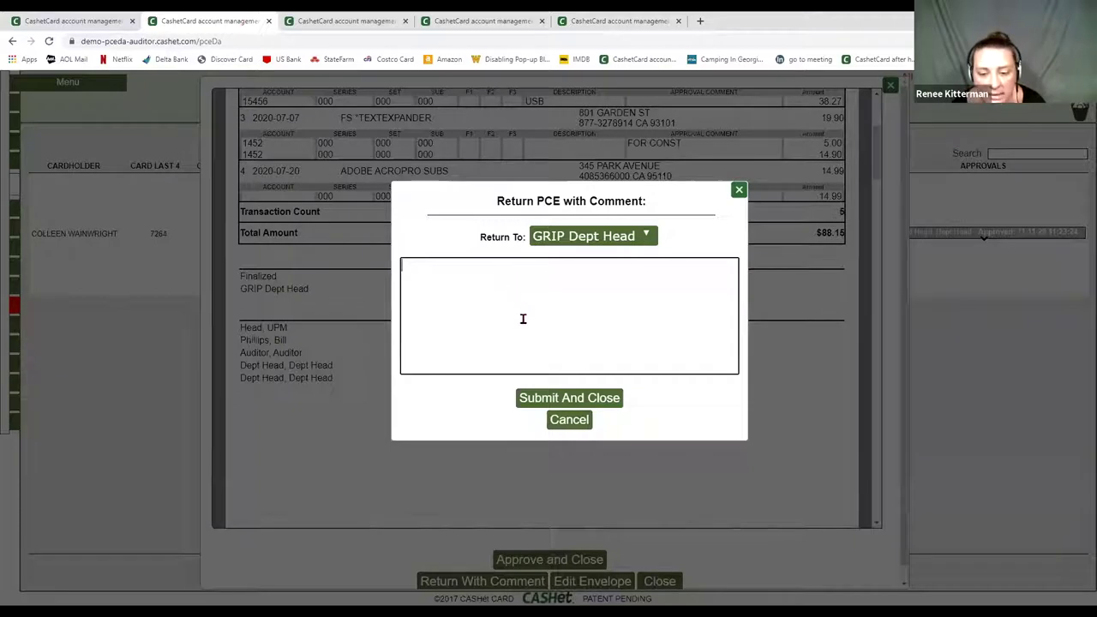
left_click(566, 422)
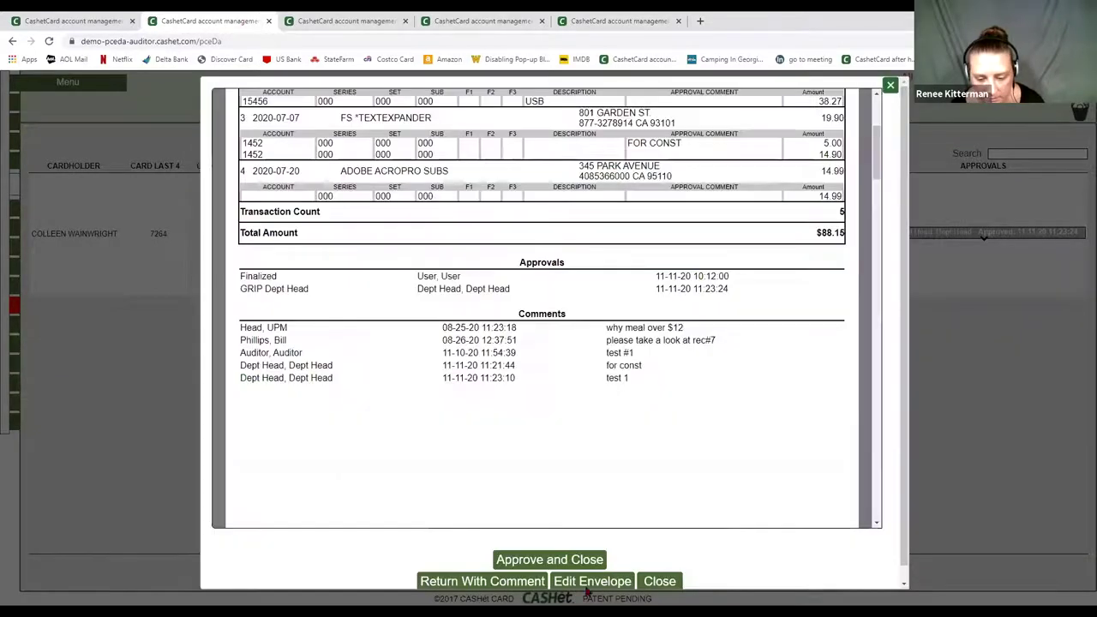
left_click(615, 582)
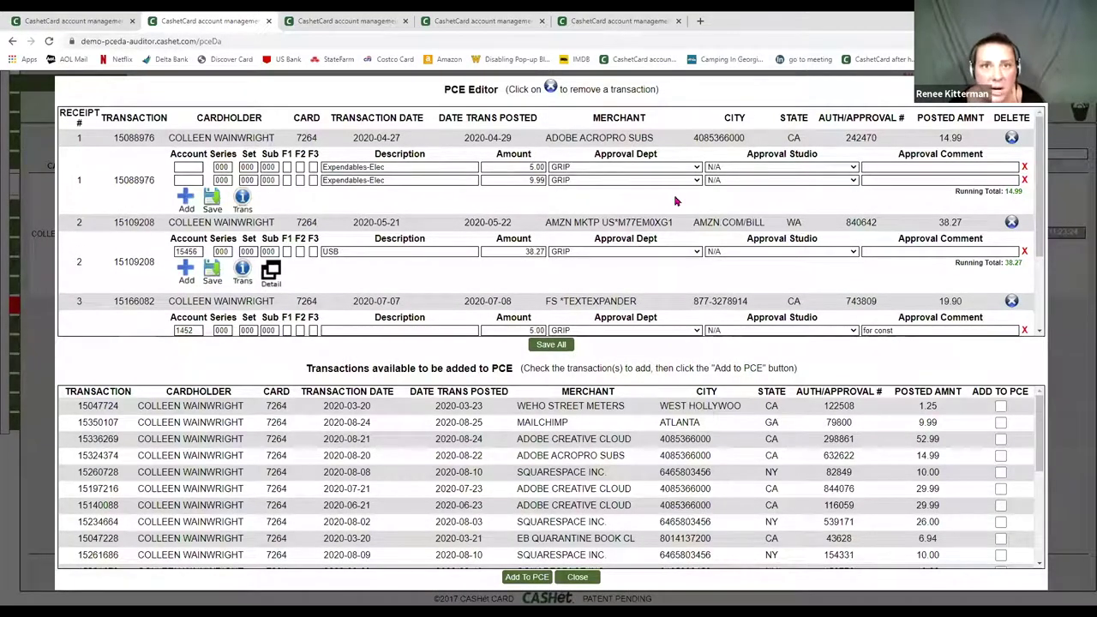
- Keep receipt 1 on GRIP and set transaction 3's $5.00 line approval department to CONSTRUCTION
left_click(610, 170)
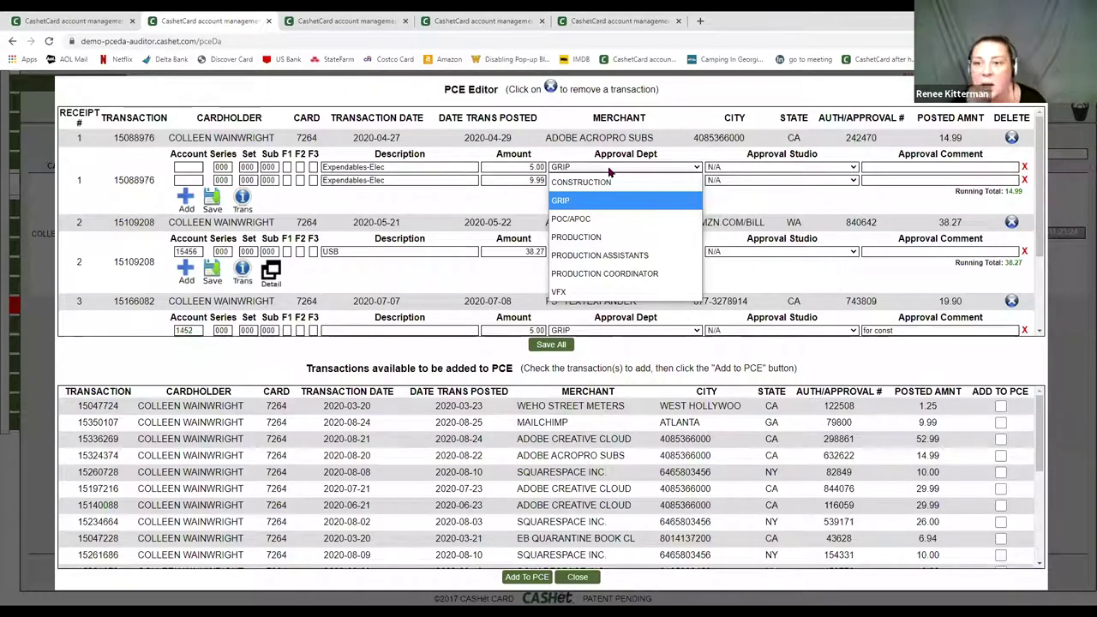
left_click(610, 171)
scroll(680, 265, "down", 1)
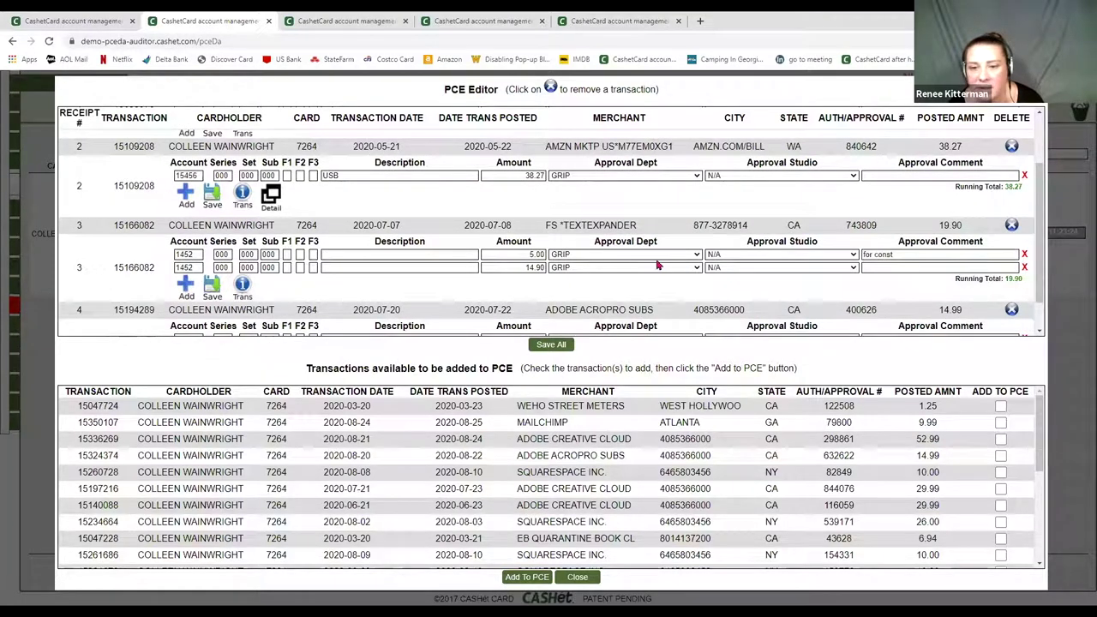
left_click(598, 256)
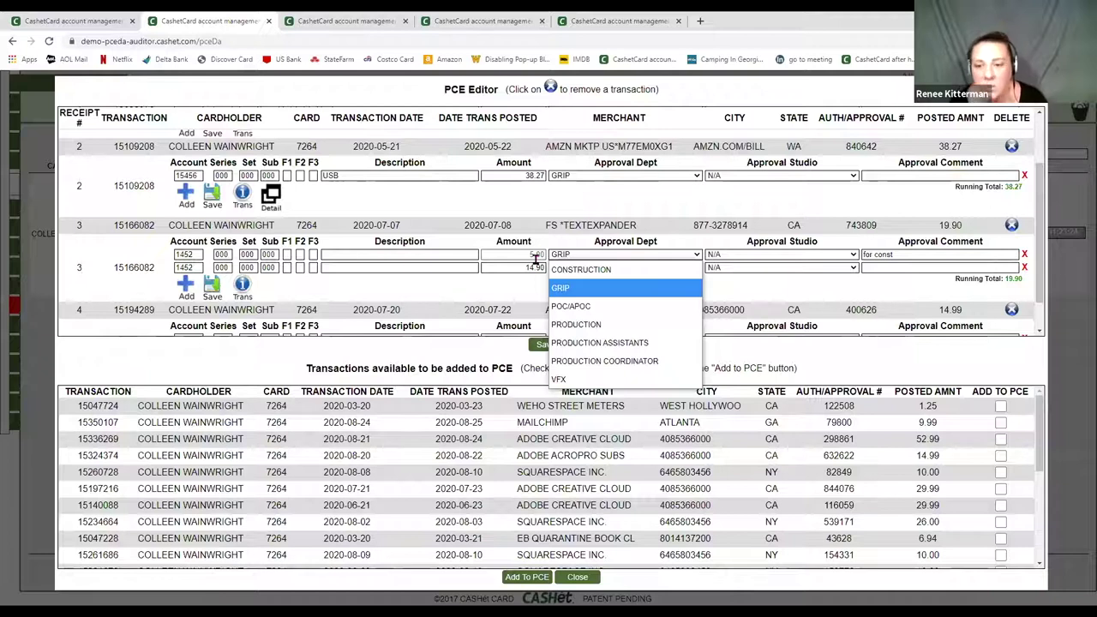
key("Up")
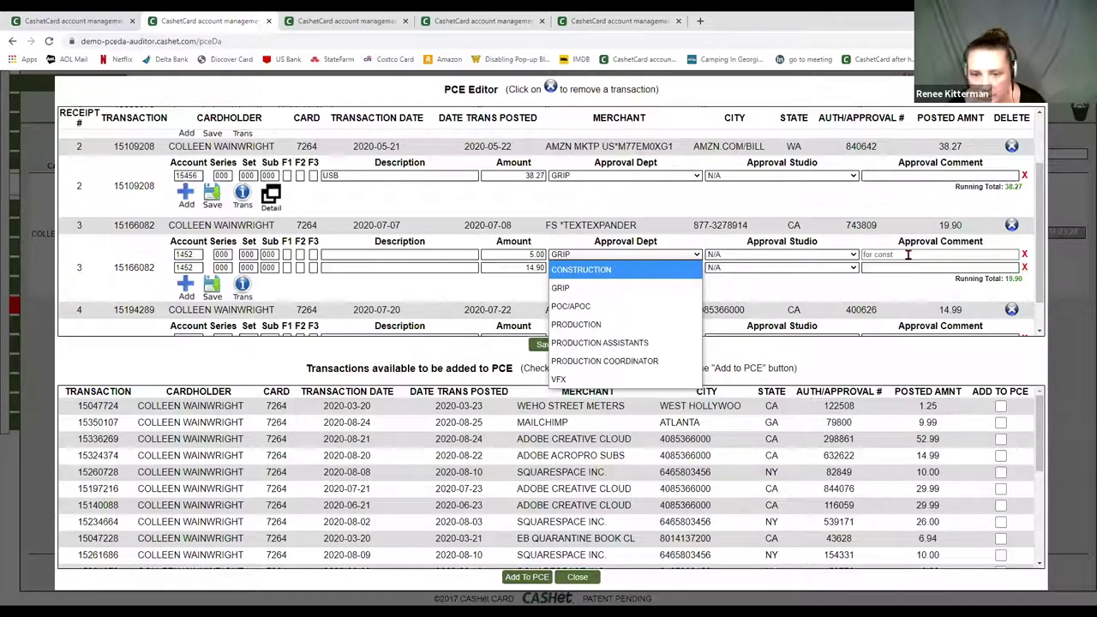
left_click(583, 270)
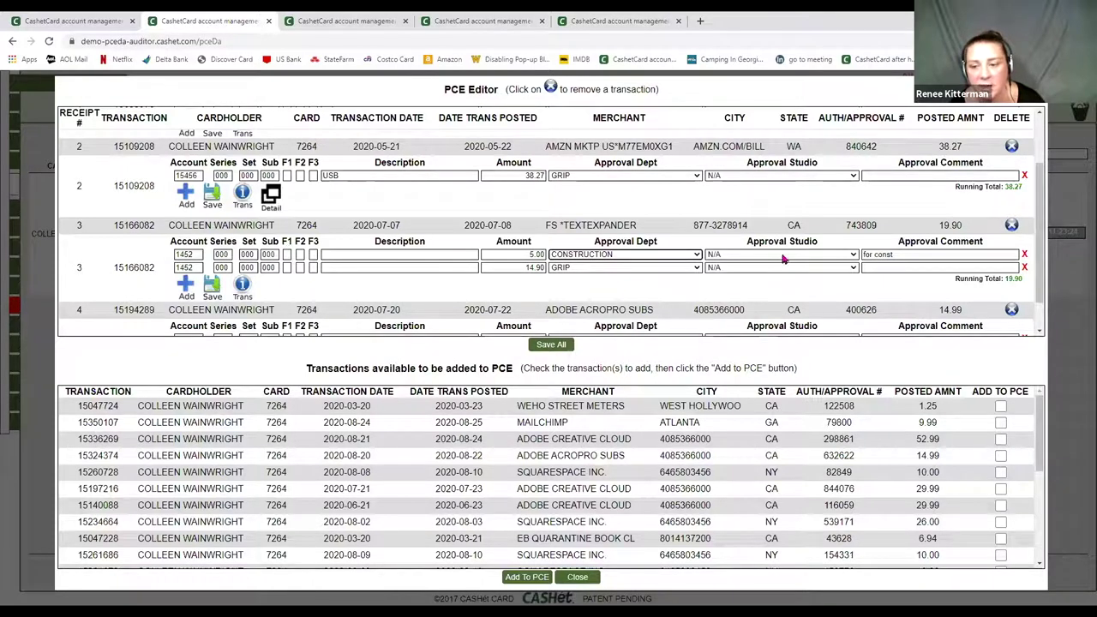
scroll(785, 260, "down", 1)
- Set receipt 4's approval studio to Studio Finance Exec and add the comment 'for cast 1'
left_click(760, 303)
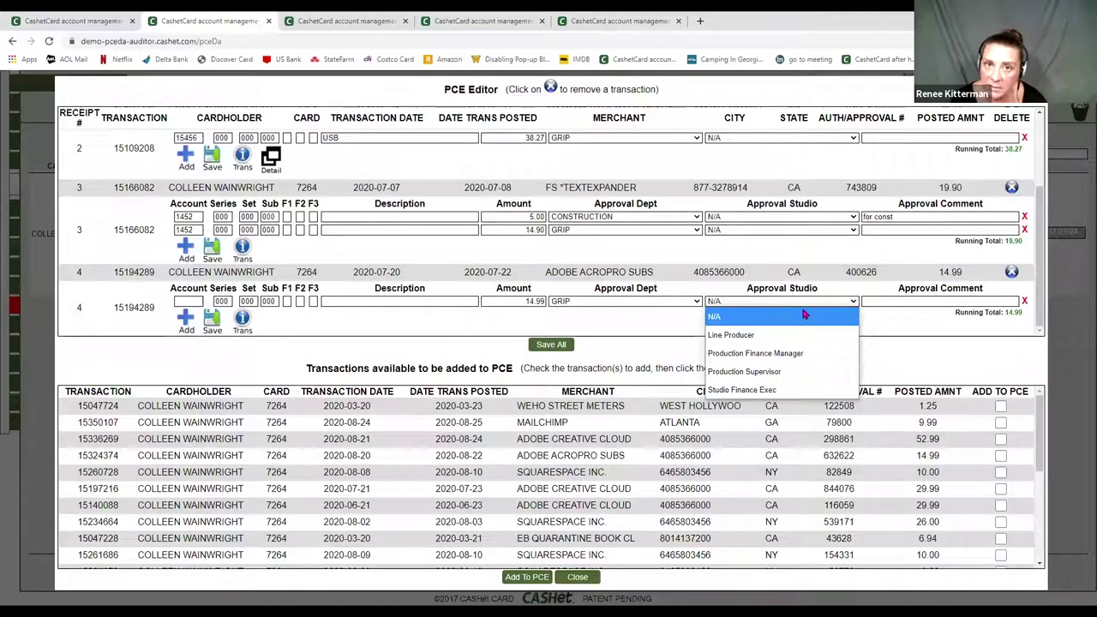
left_click(789, 335)
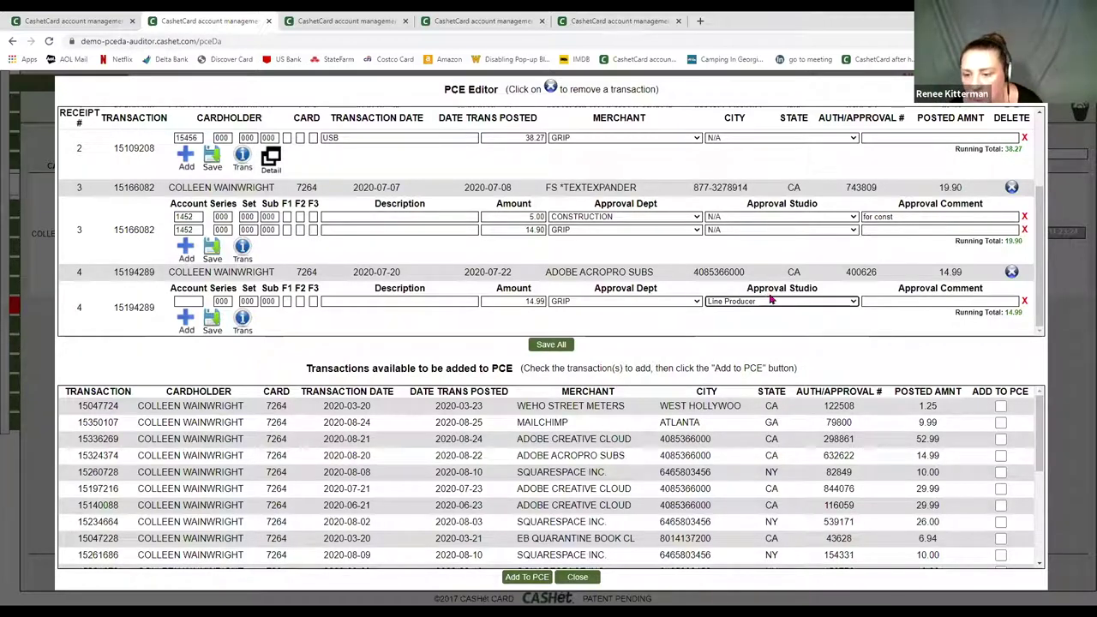
left_click(769, 302)
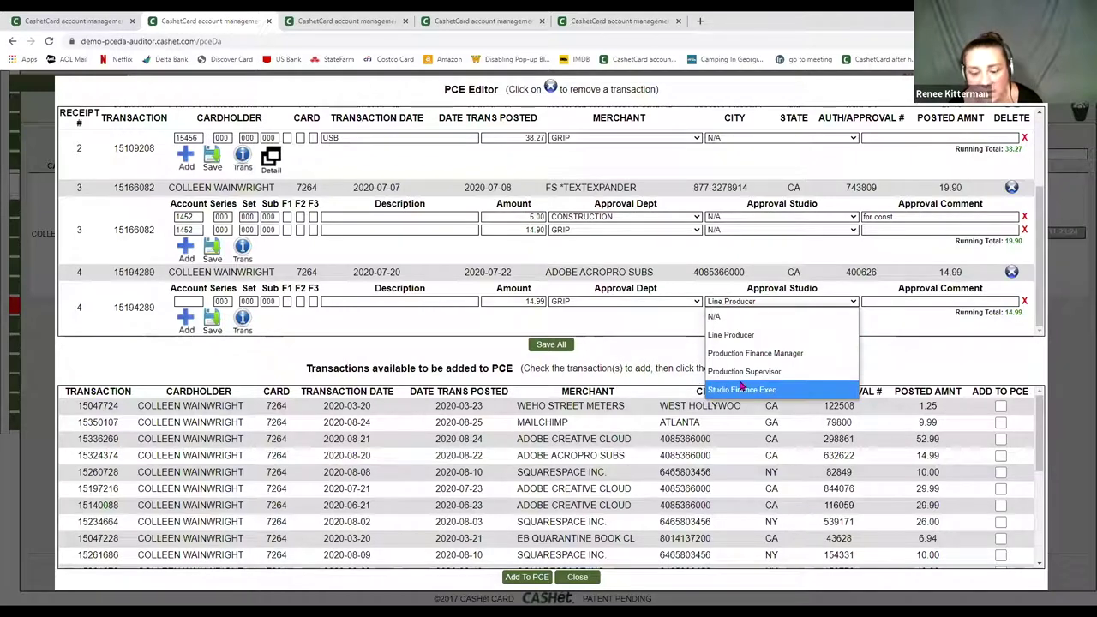
left_click(742, 388)
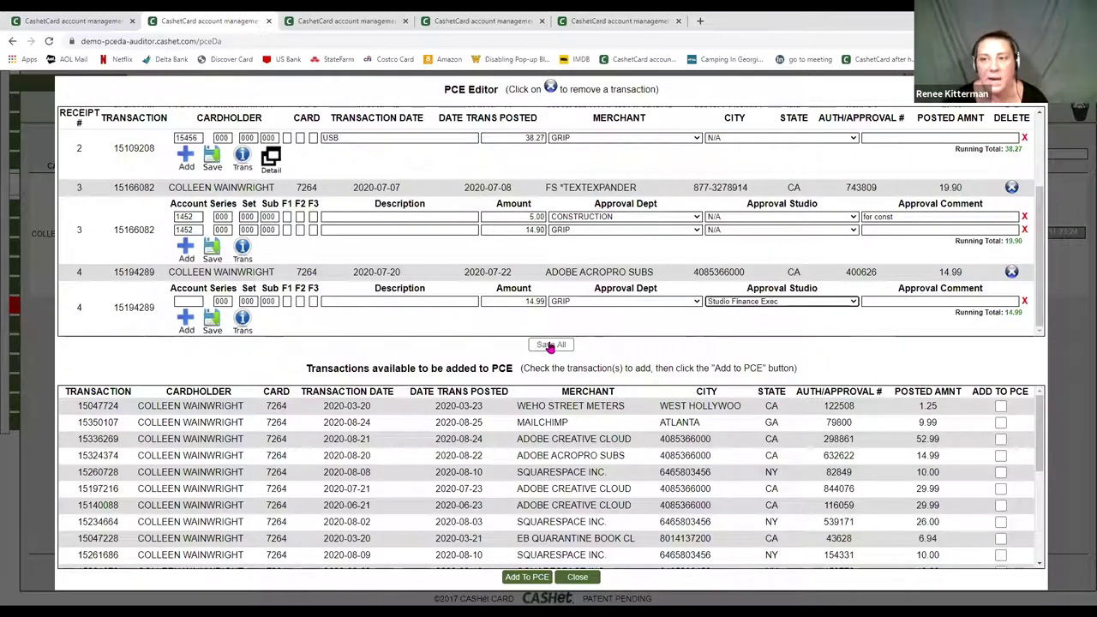
left_click(884, 297)
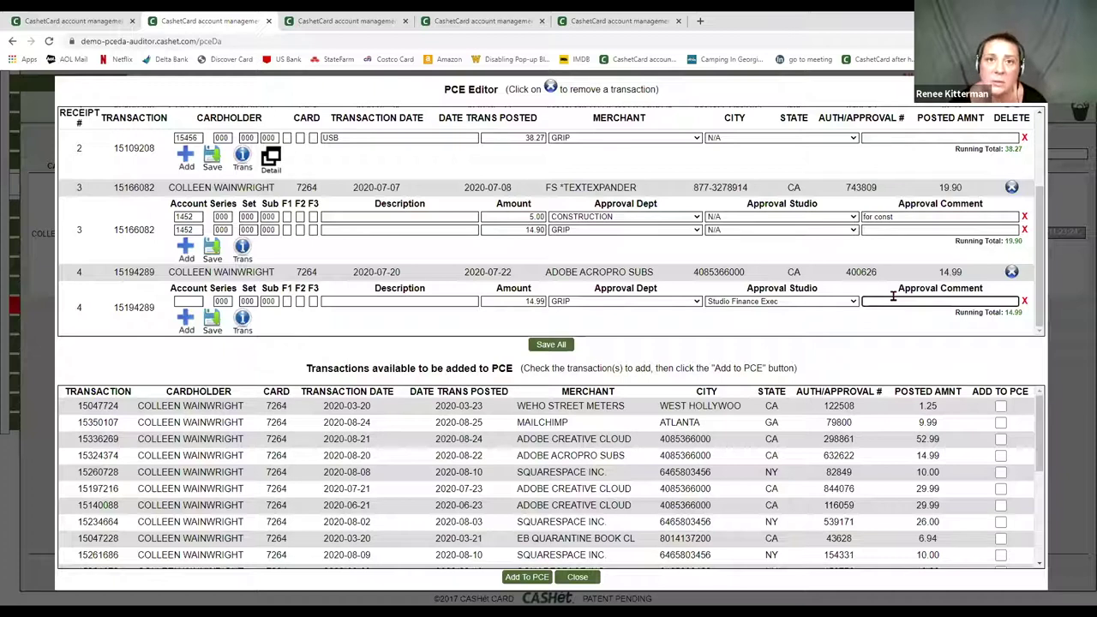
type("for cast 1")
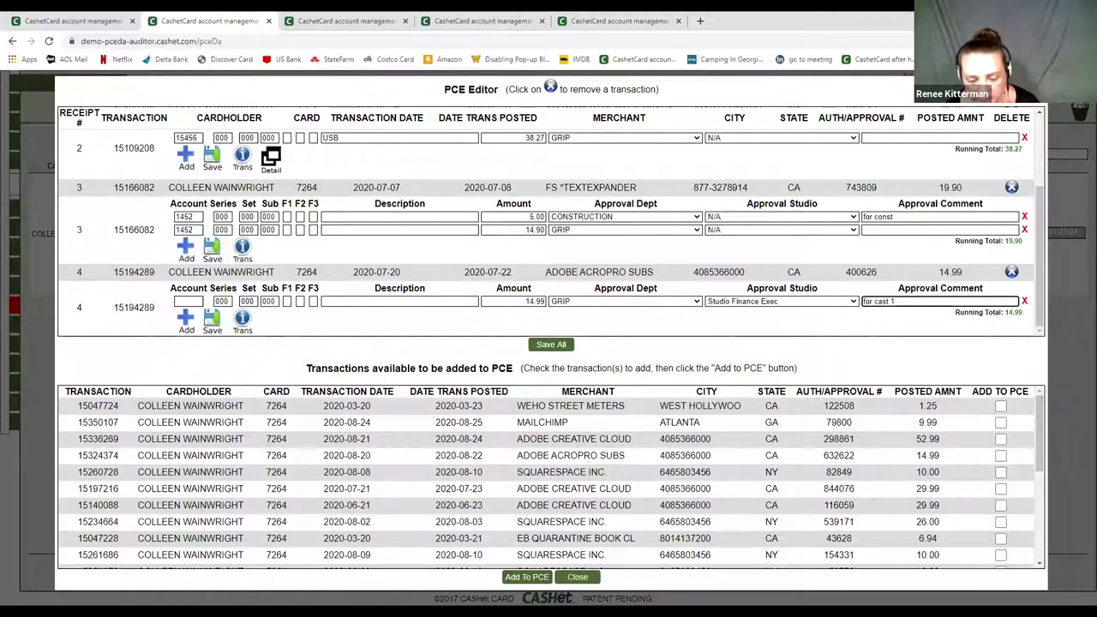
- Tick then untick ADD TO PCE for WEHO Street Meters, MailChimp and Adobe Creative Cloud, adding none
left_click(1000, 406)
left_click(1000, 423)
left_click(1000, 439)
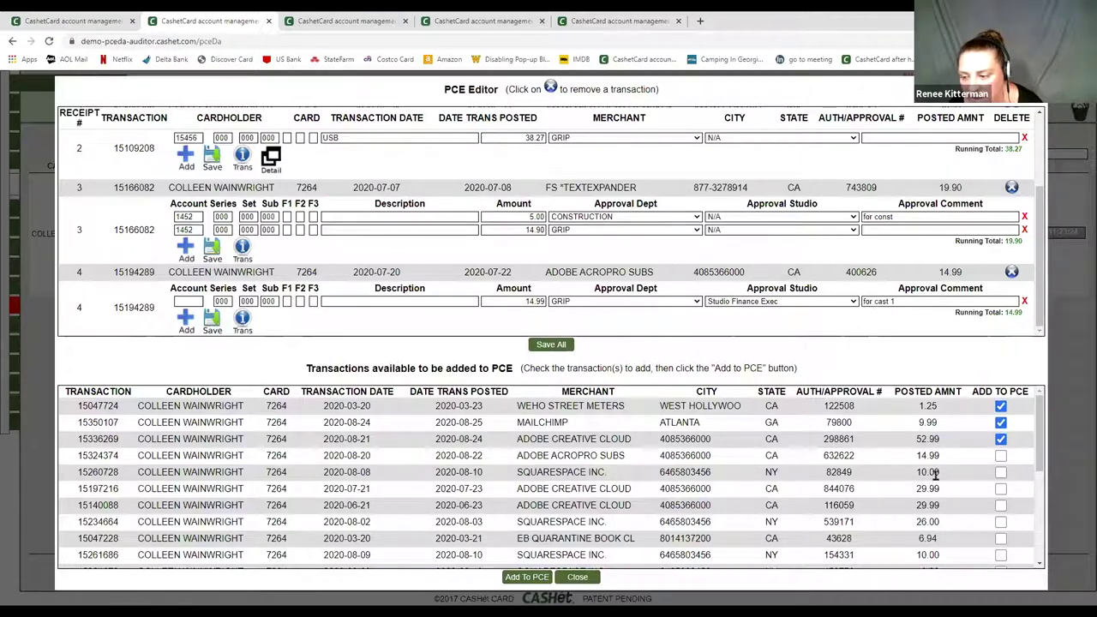
left_click(1000, 439)
left_click(1000, 423)
left_click(1000, 406)
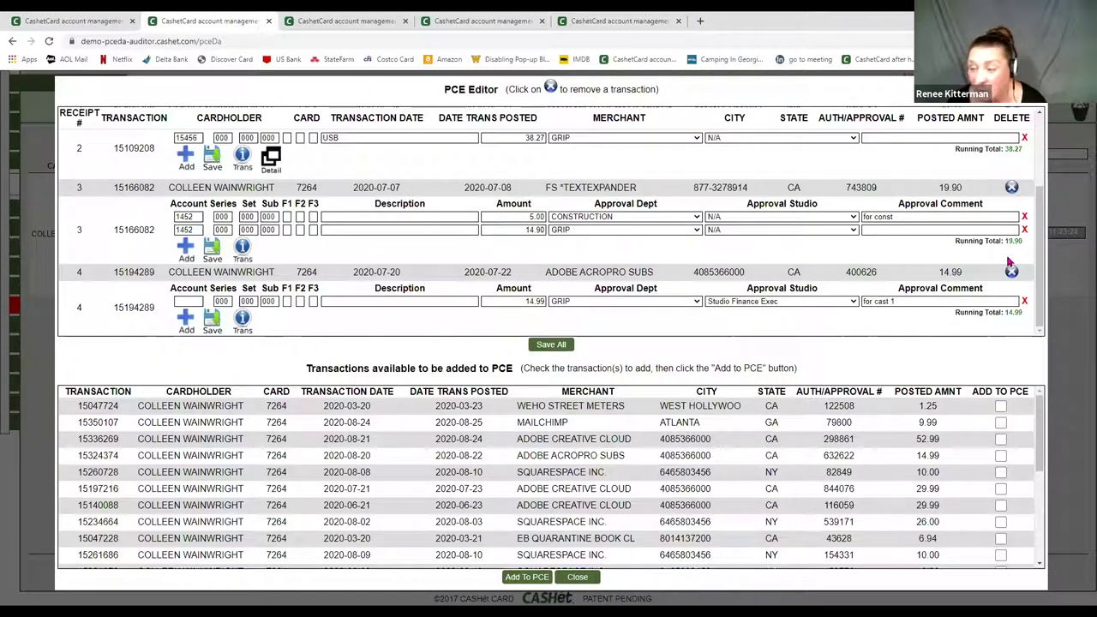
scroll(759, 193, "up", 3)
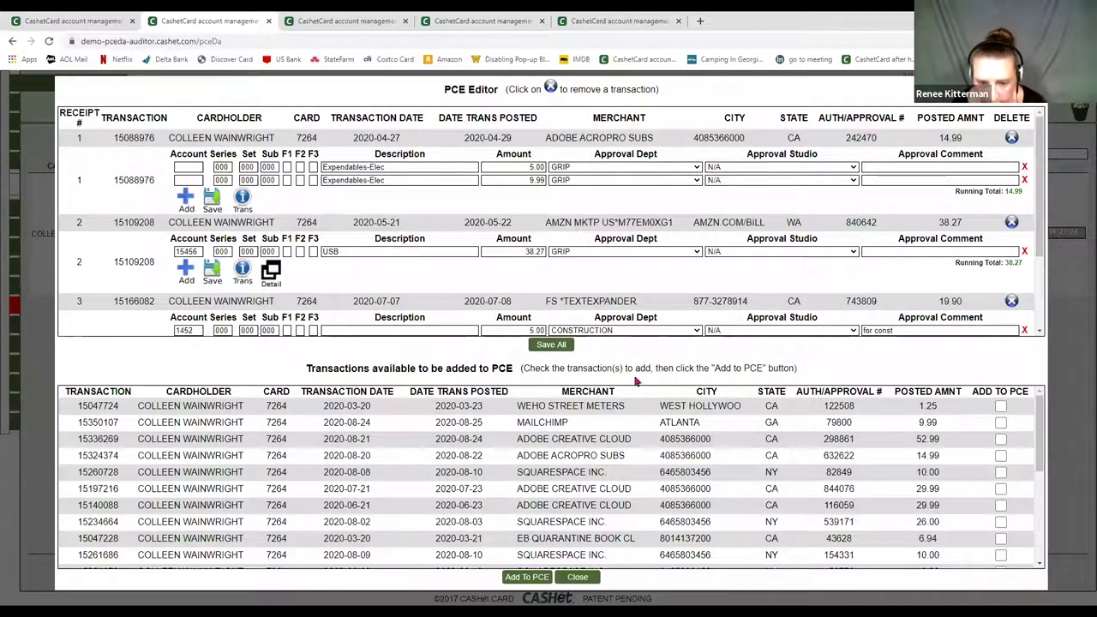
- Close the PCE Editor and scroll to the 14.99 Adobe Acropro Subs authorization and posting details
left_click(577, 577)
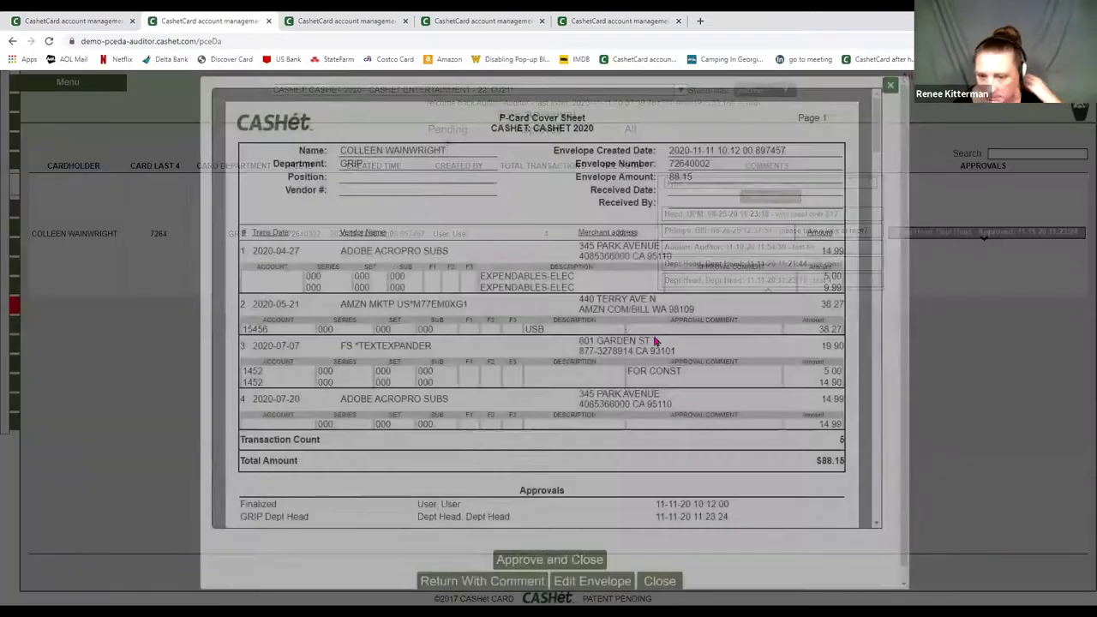
scroll(585, 382, "down", 5)
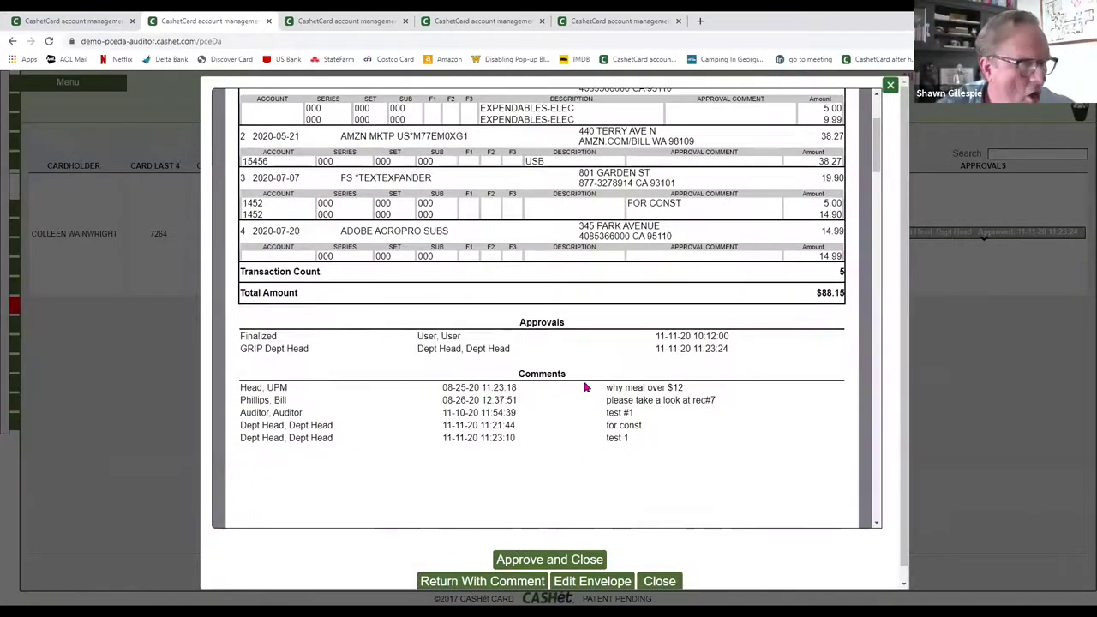
scroll(586, 389, "down", 3)
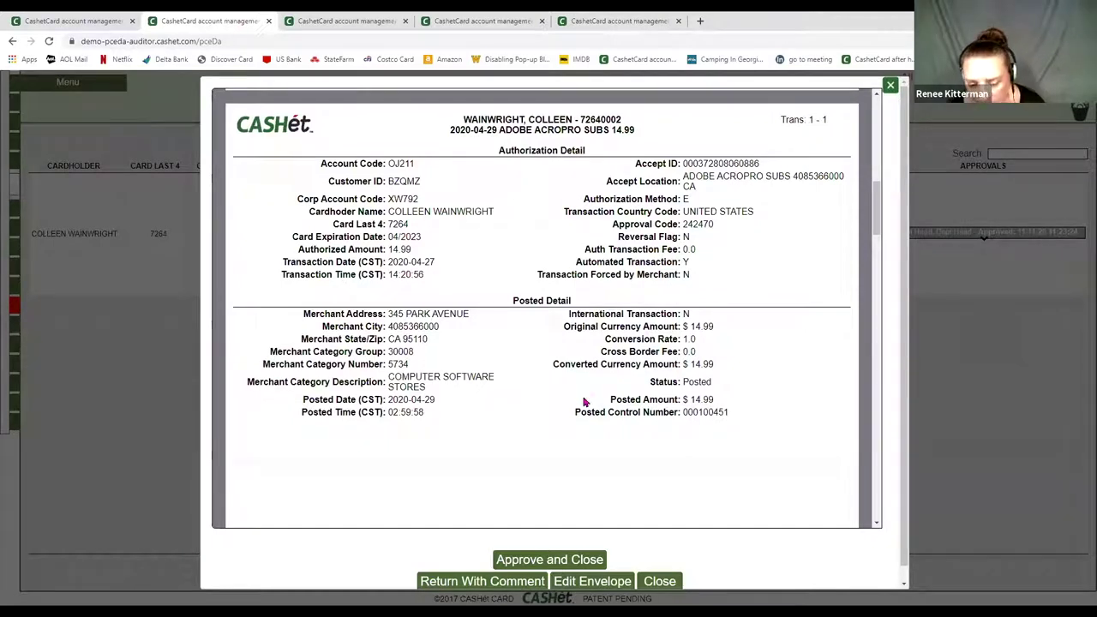
- Review the transaction detail, then approve the 88.15 envelope as Auditor and close its cover sheet
scroll(583, 329, "down", 1)
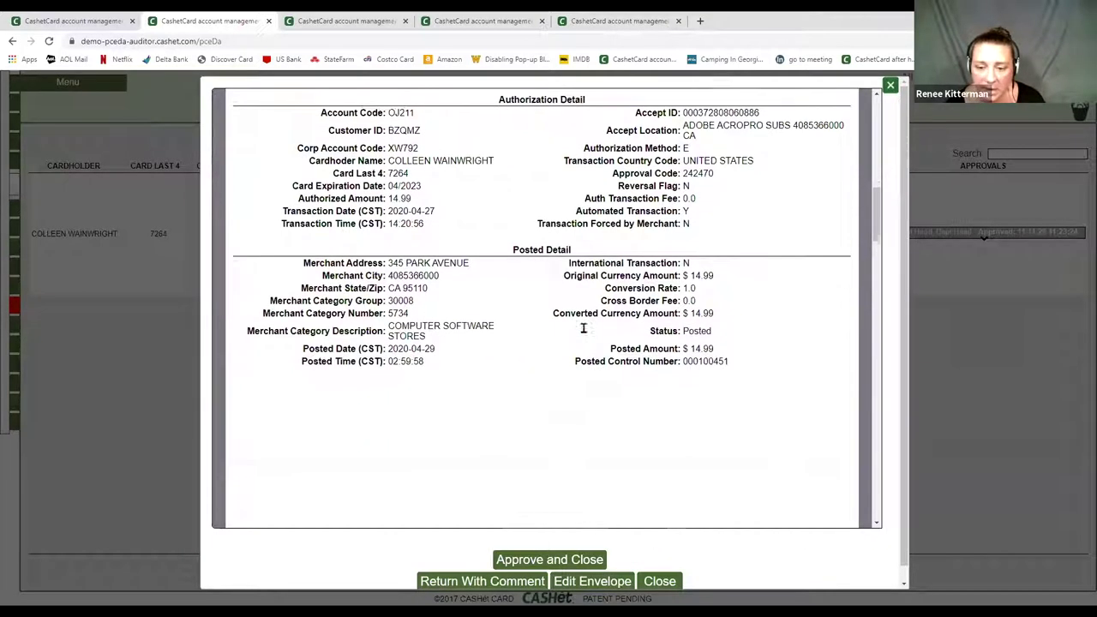
scroll(583, 328, "down", 1)
scroll(595, 366, "up", 2)
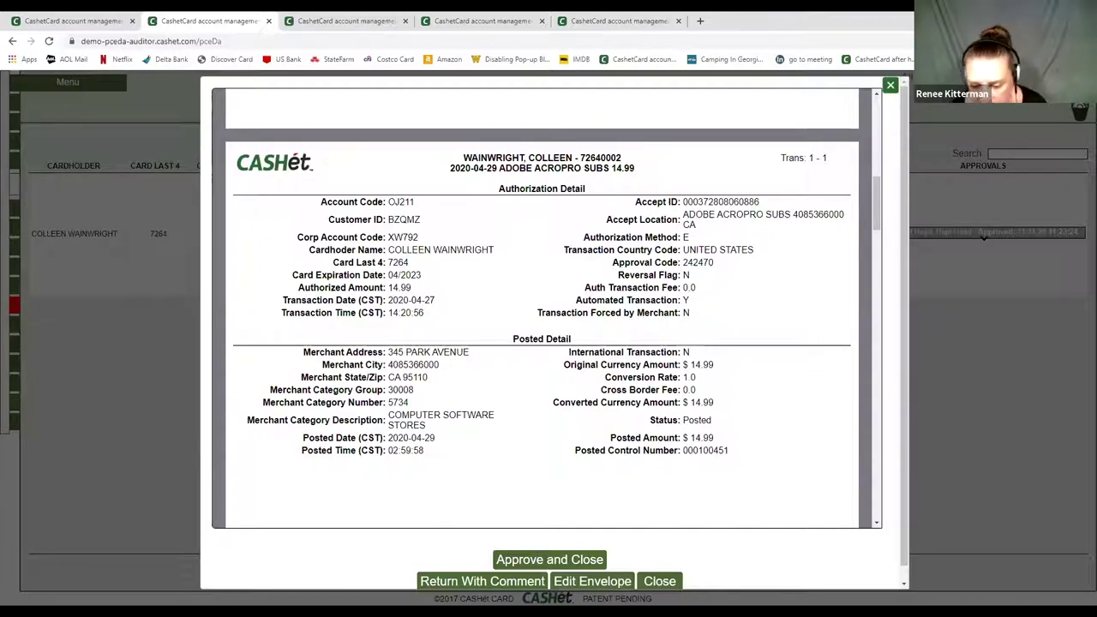
left_click(540, 564)
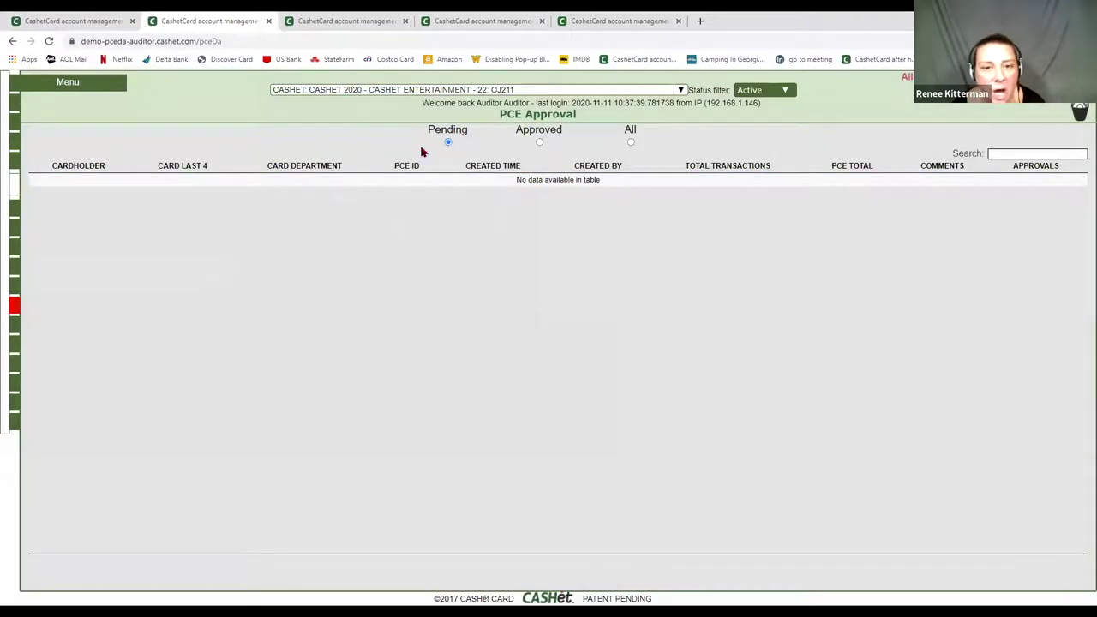
- On the UPM approval page, reload the pending list and open the $13.88 envelope's cover sheet
left_click(365, 22)
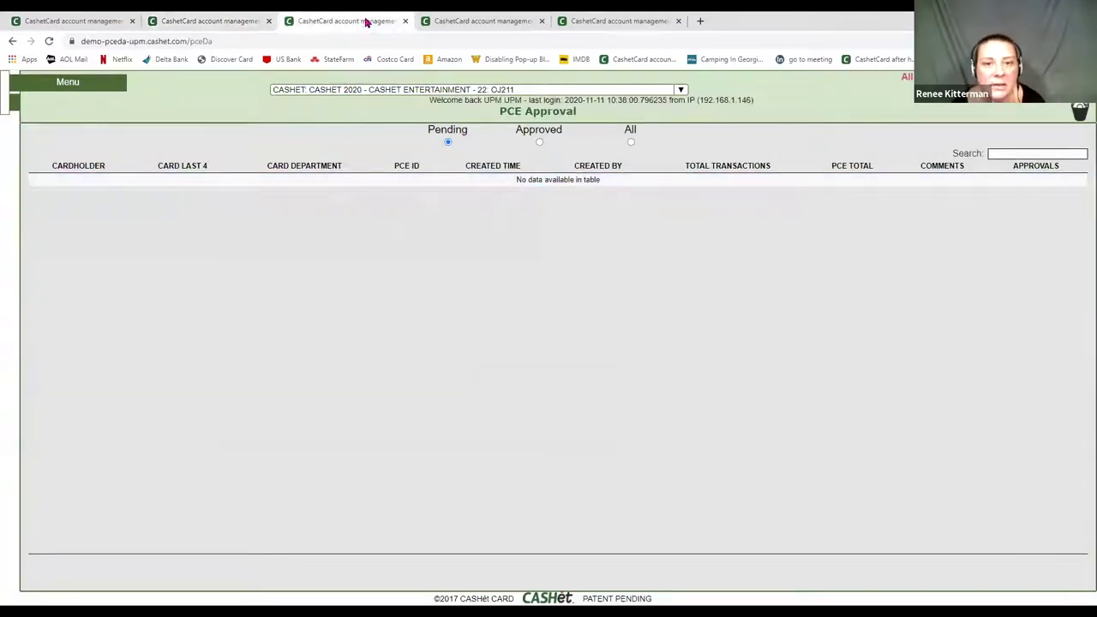
left_click(48, 41)
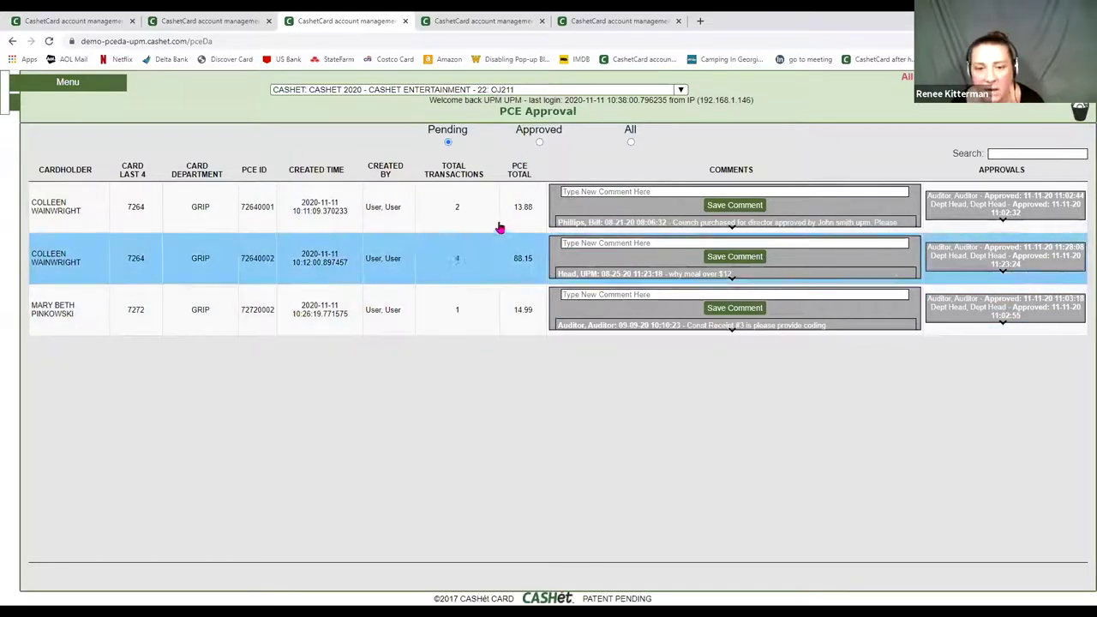
left_click(472, 212)
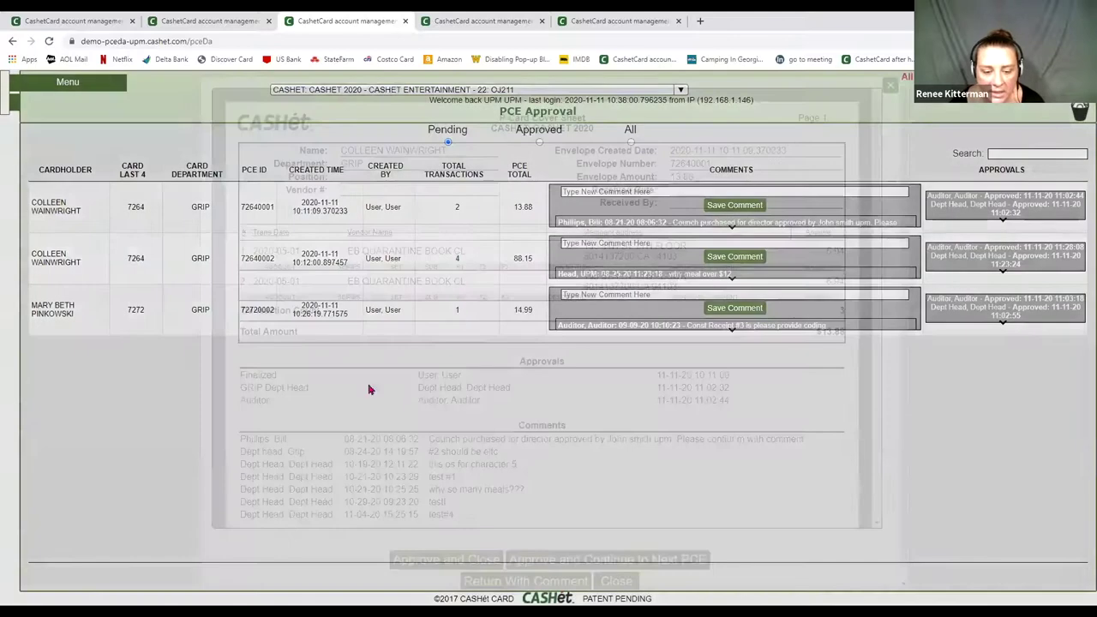
scroll(650, 508, "down", 5)
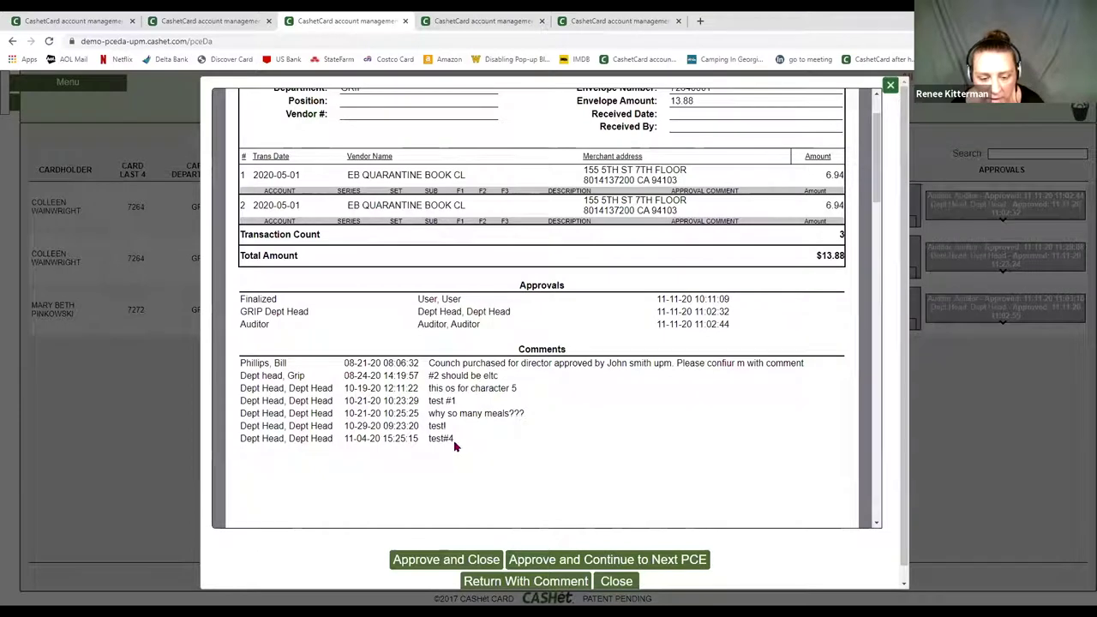
- Cancel a Return With Comment, approve the $13.88 envelope as UPM, and go to the Lead Accountant's page
left_click(506, 582)
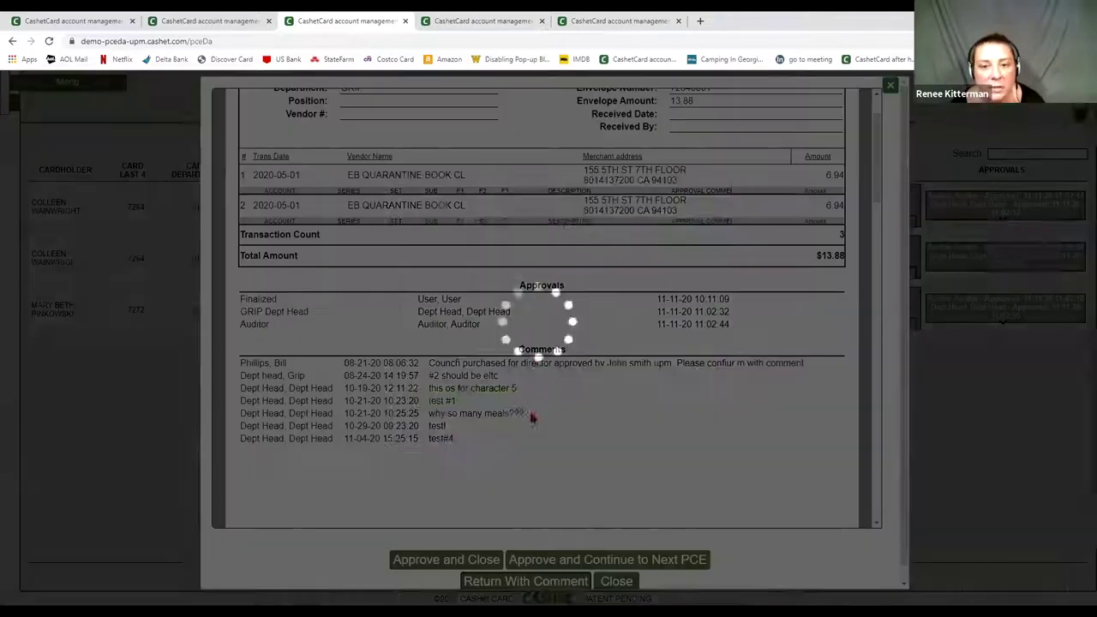
left_click(565, 240)
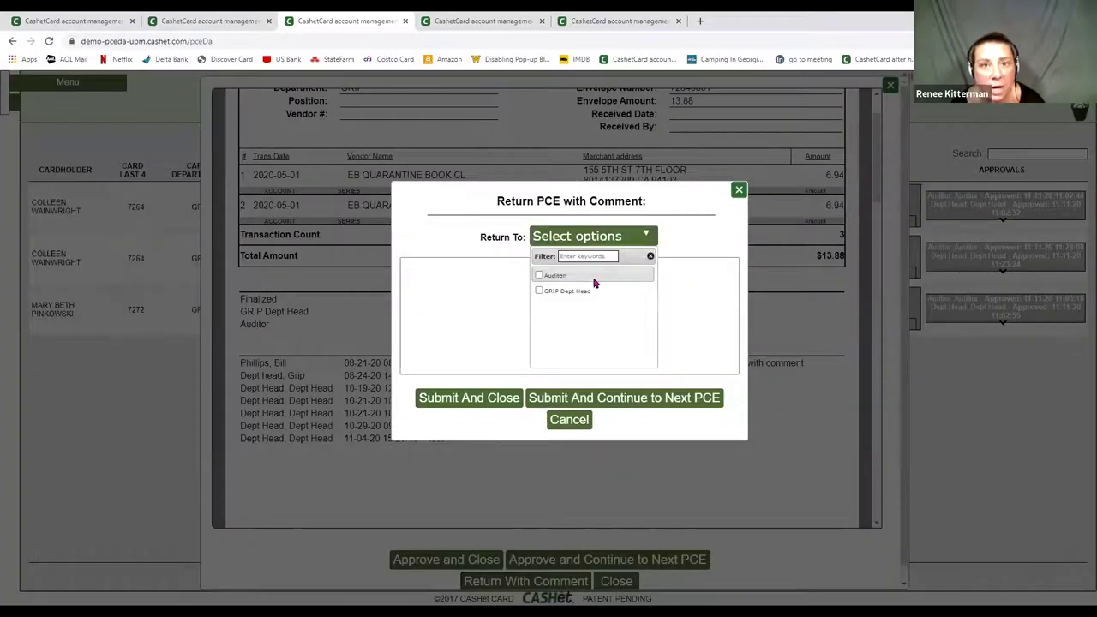
left_click(572, 420)
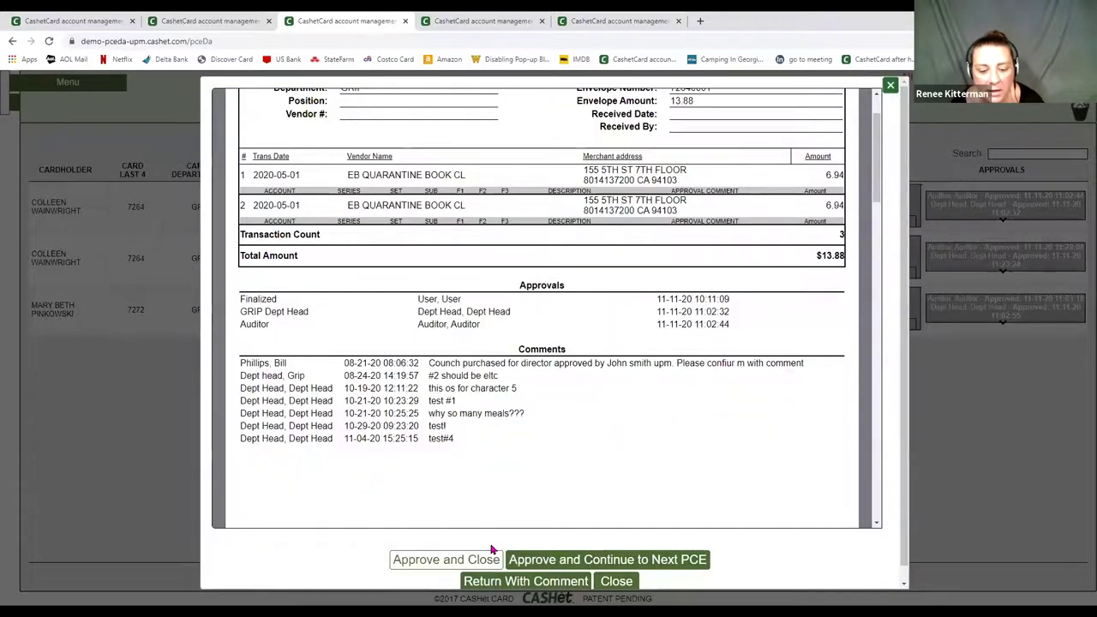
left_click(492, 553)
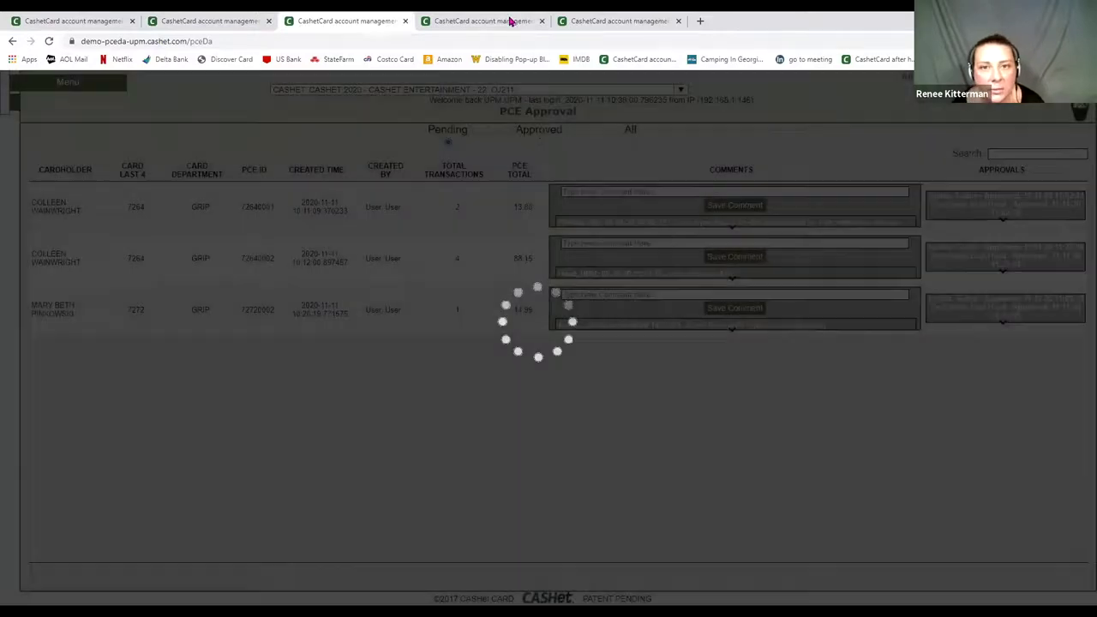
left_click(507, 19)
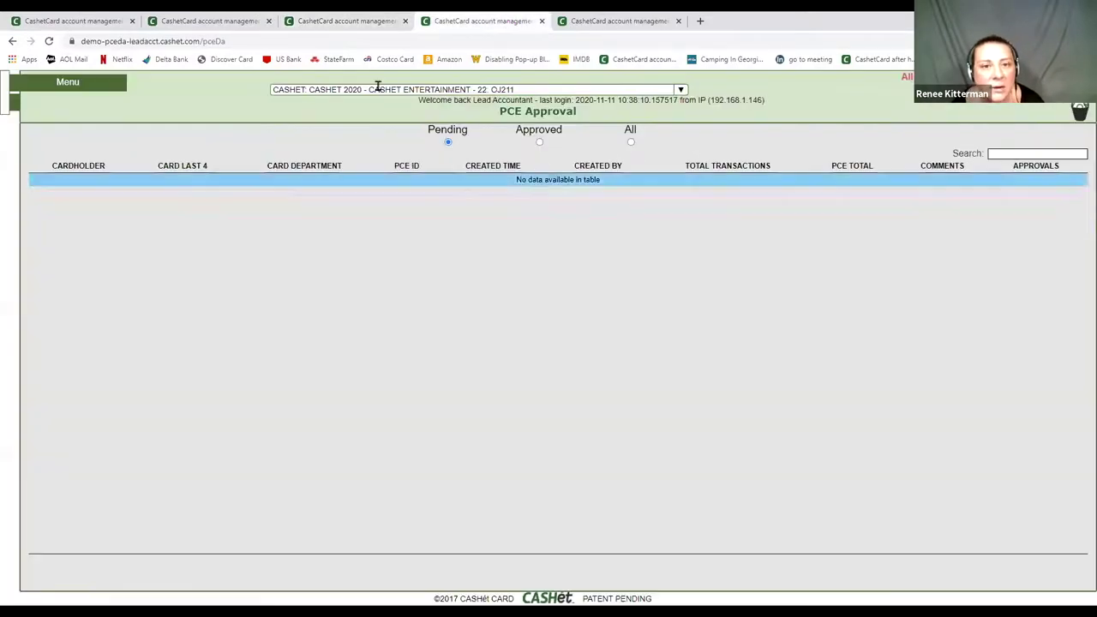
- Reload the Lead Accountant's list, approve the $13.88 envelope, and return to the Auditor's page
left_click(49, 41)
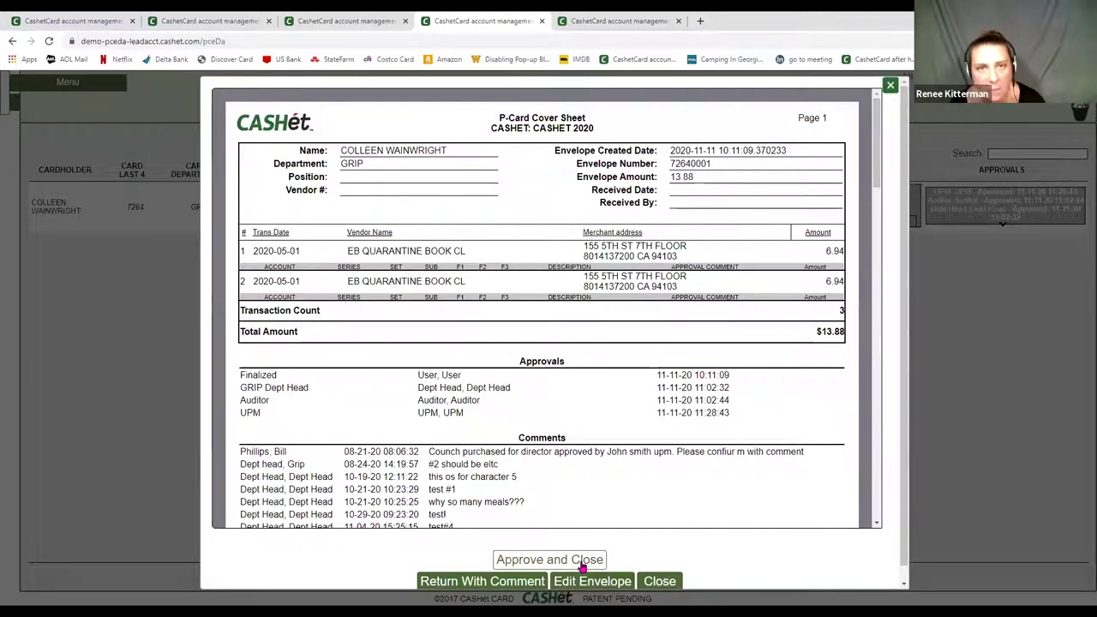
left_click(557, 561)
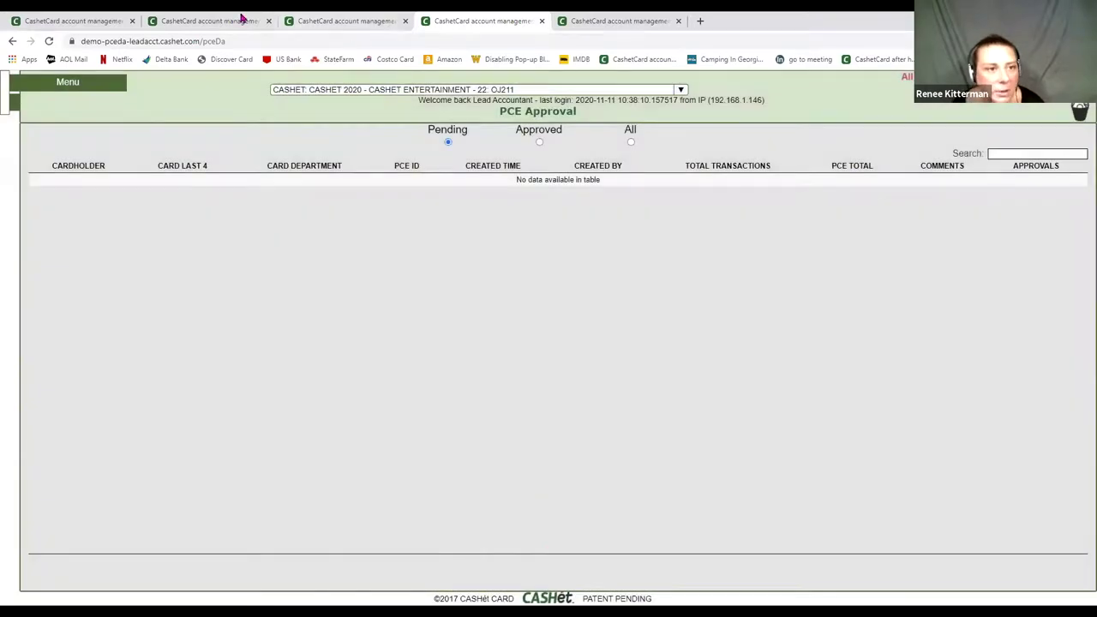
left_click(230, 19)
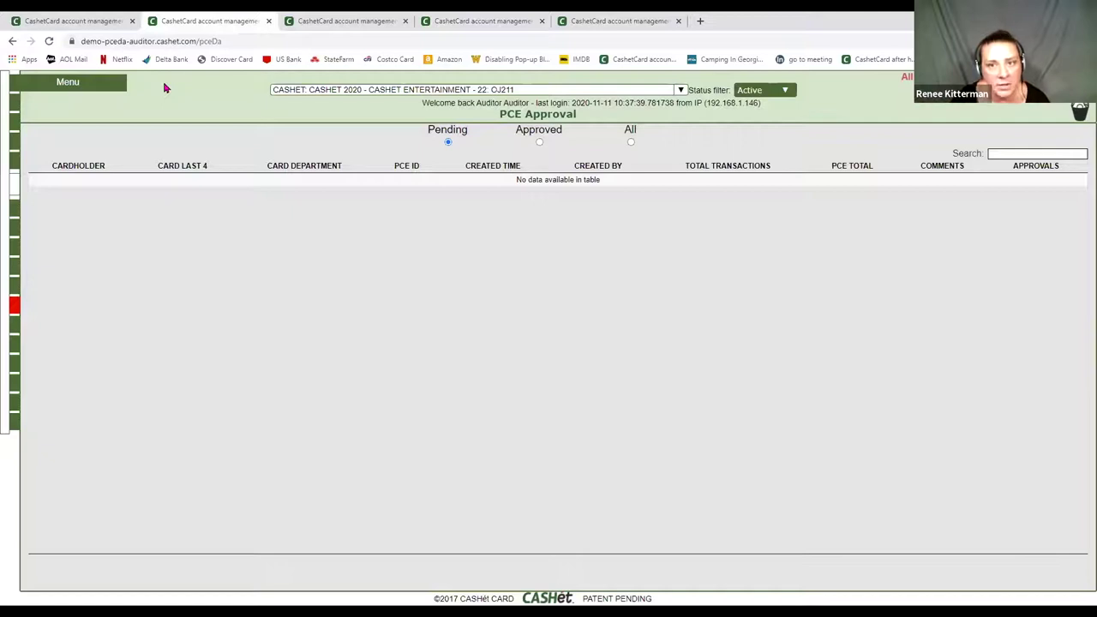
- Go to the PCE Log from the site menu
left_click(72, 82)
left_click(48, 126)
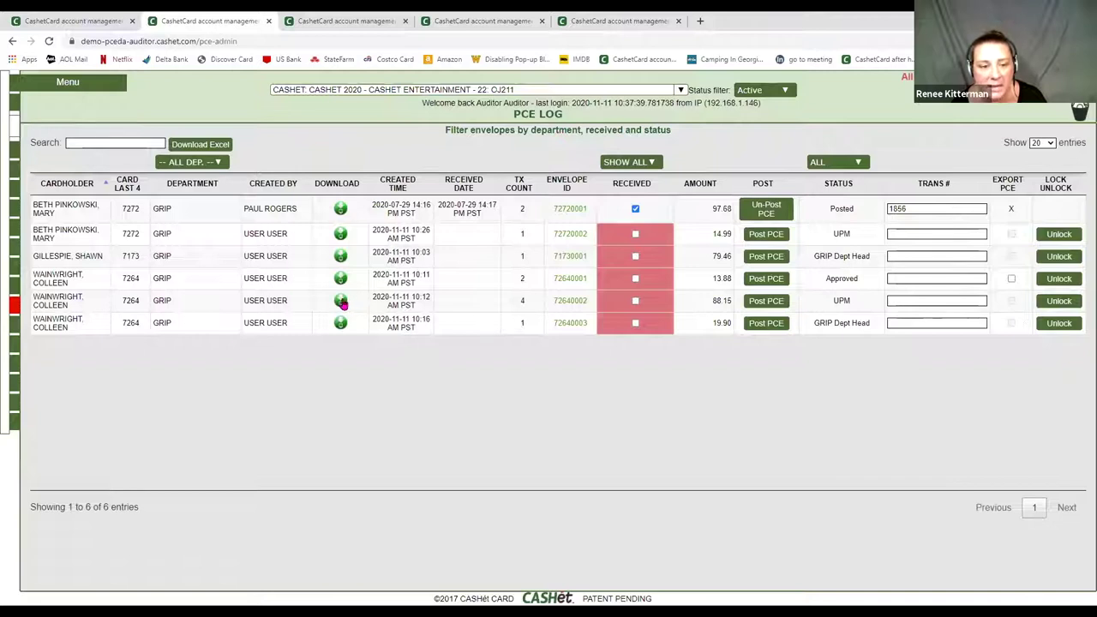
left_click(341, 301)
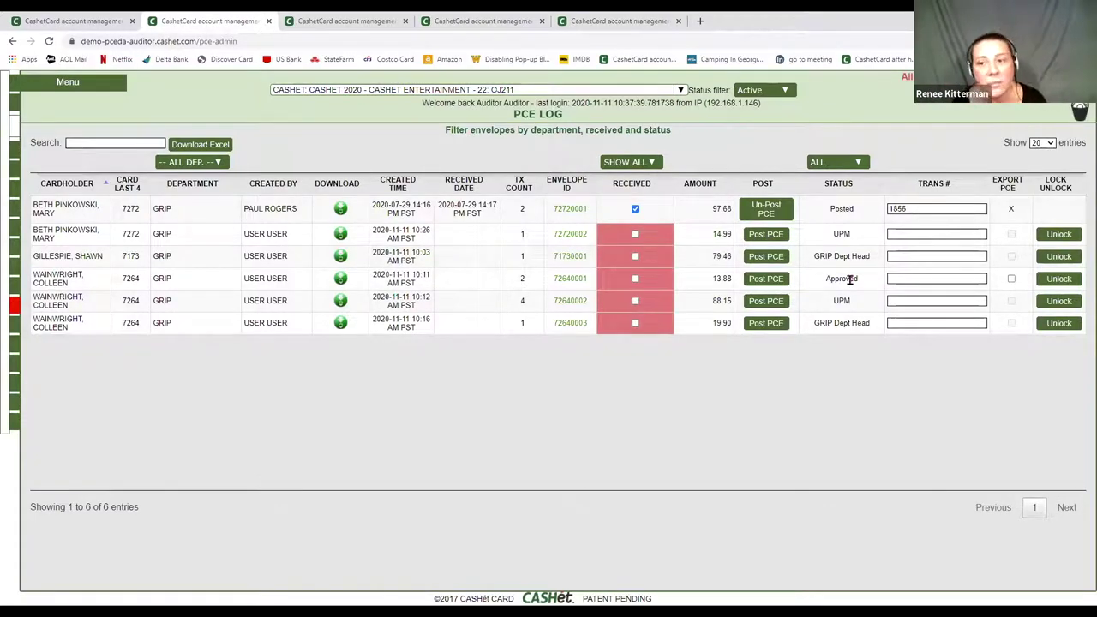
- Enter transaction number 4589 for the $13.88 envelope and download its re-print PDF with images
left_click(907, 278)
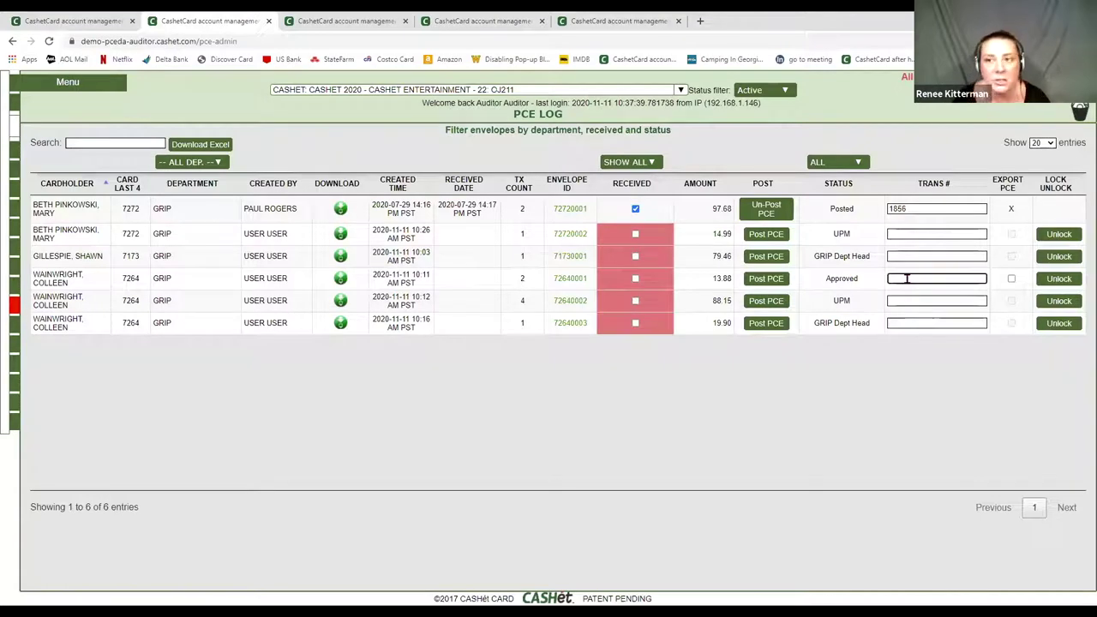
type("4589")
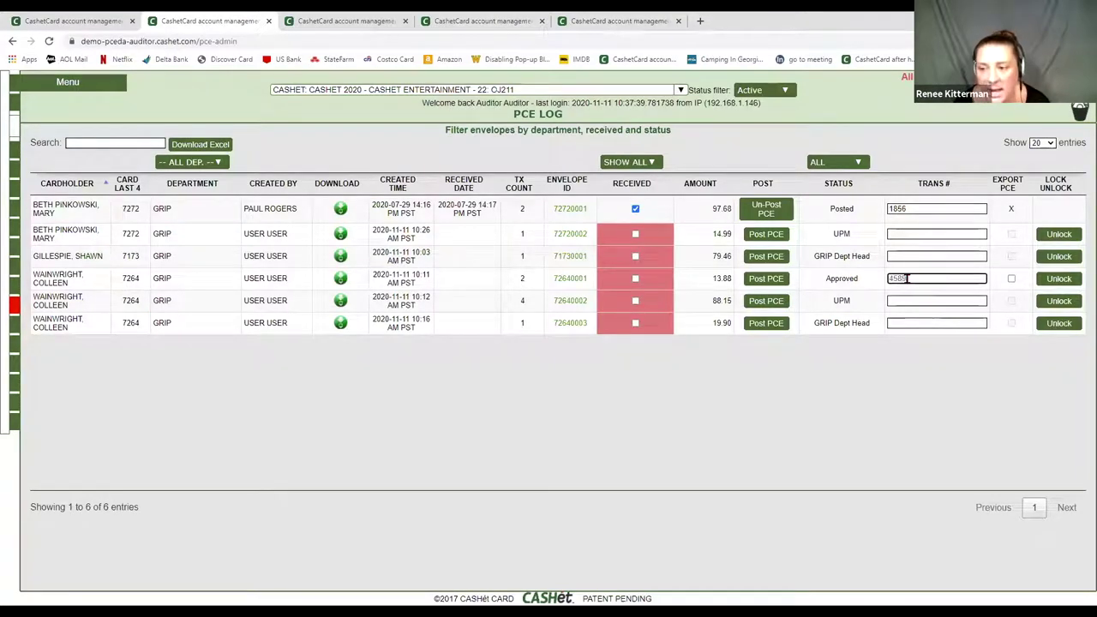
left_click(340, 278)
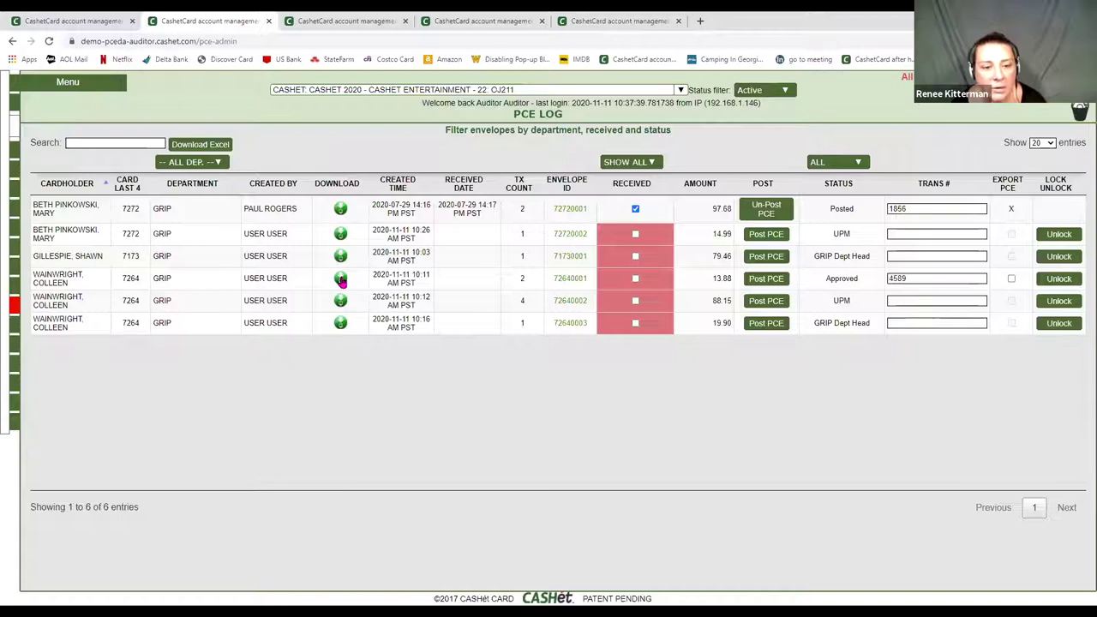
left_click(408, 373)
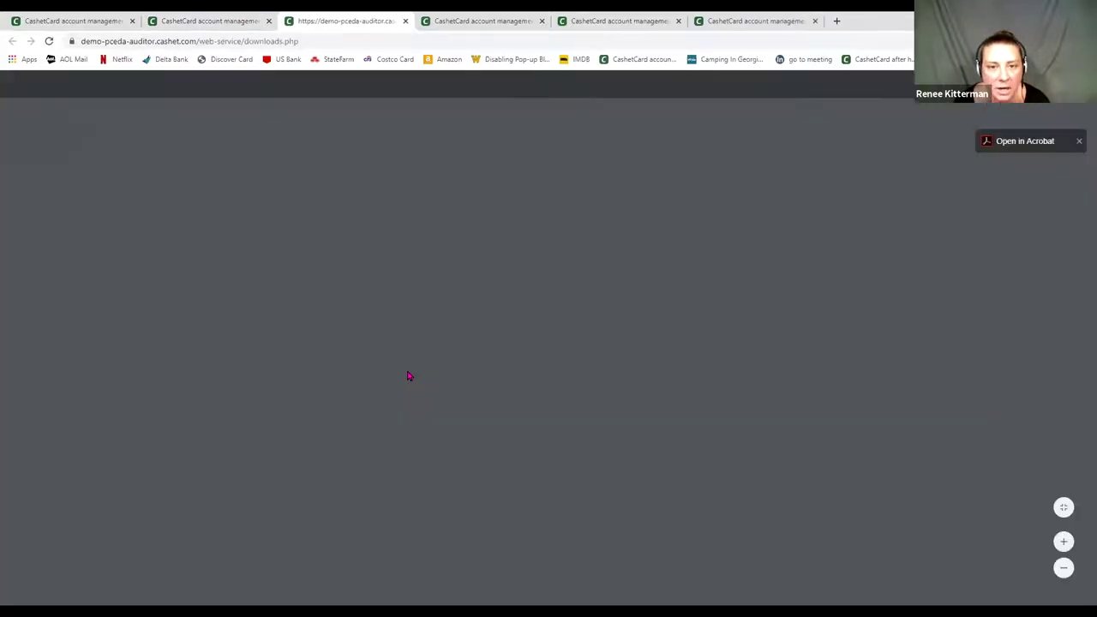
- Check the PDF's approvals and Transaction #: 4589, then return to the PCE Log
scroll(408, 371, "down", 3)
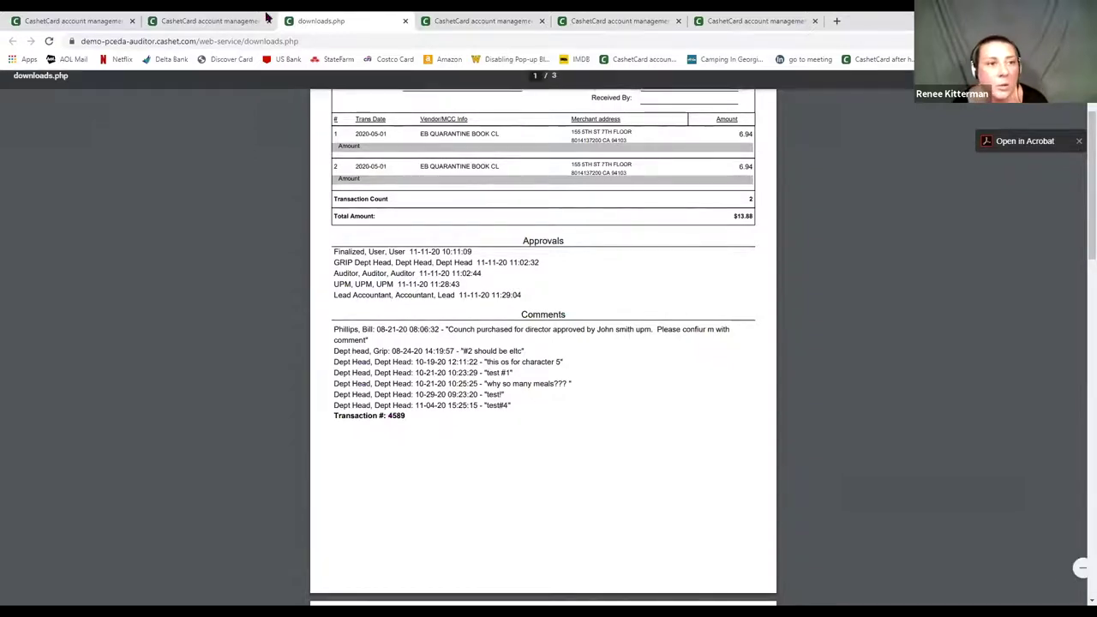
left_click(249, 21)
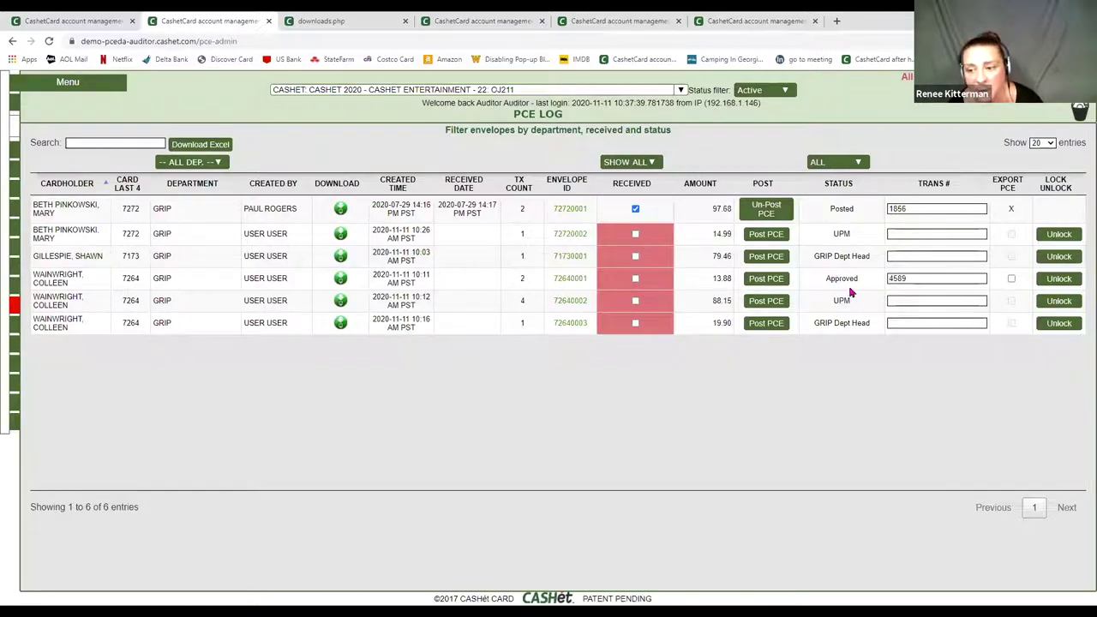
- Post the approved $13.88 envelope 72640001, confirming with "Yes, Post it!"
left_click(766, 281)
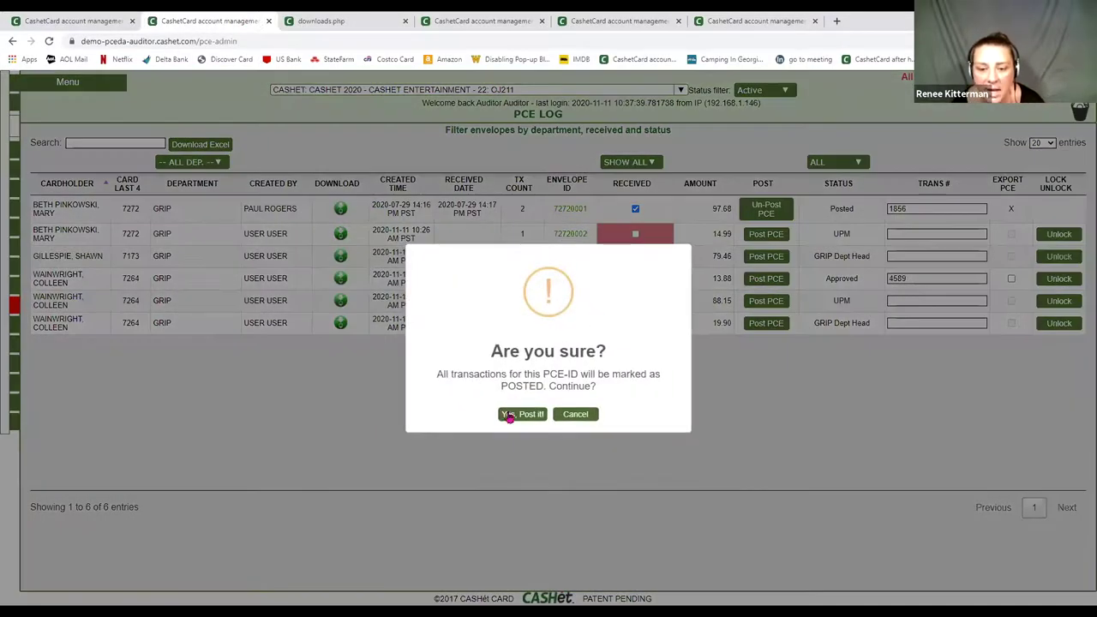
left_click(514, 417)
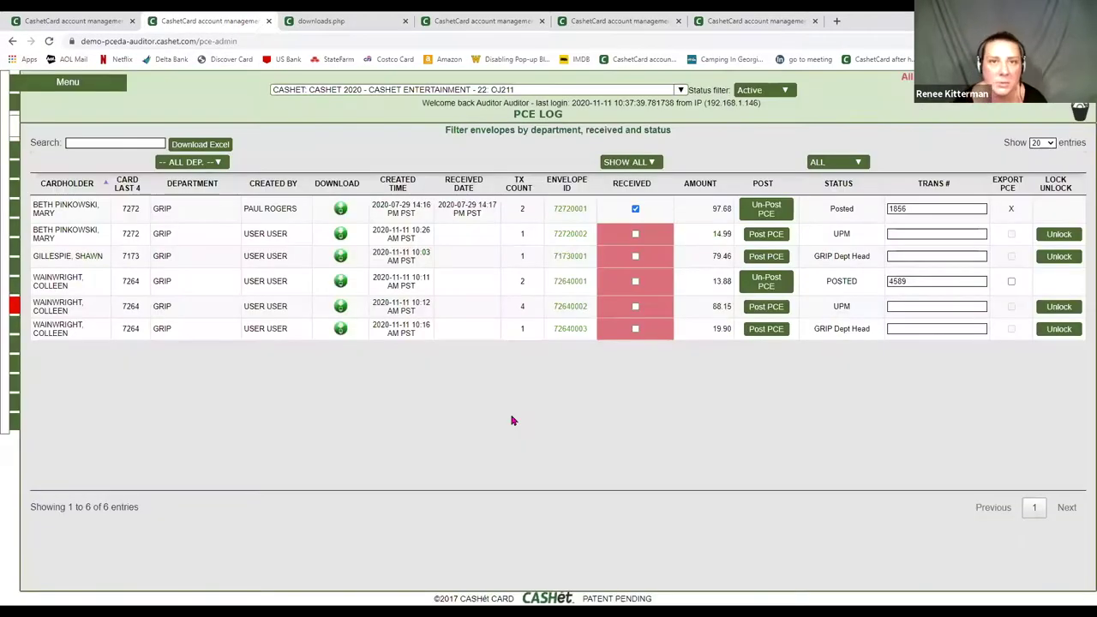
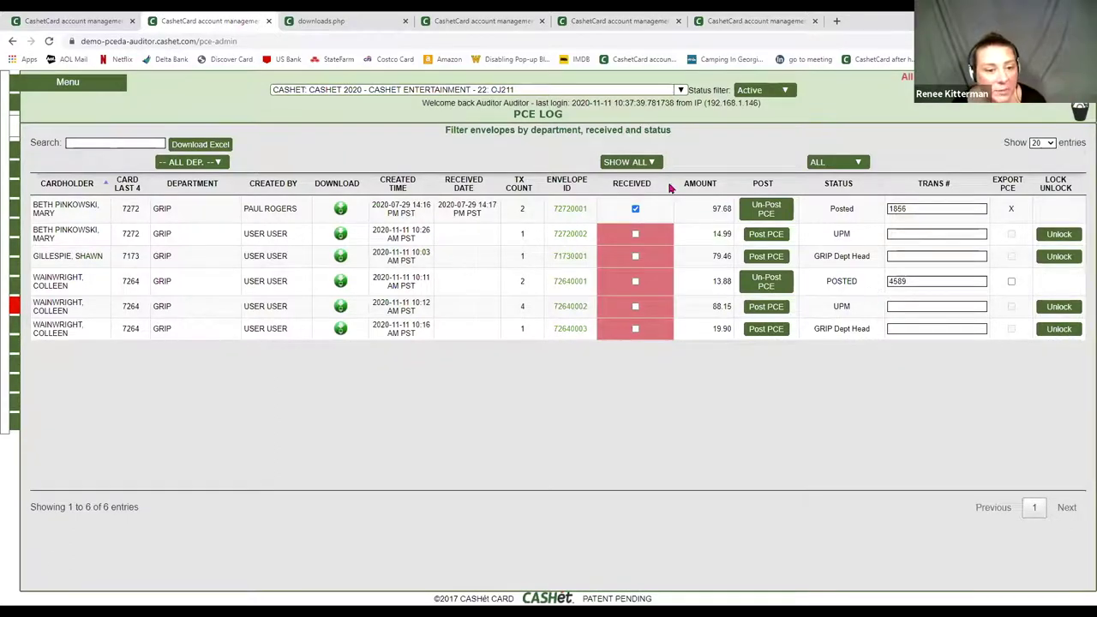
- Re-print envelope 72640001's cover sheet as a PDF without receipt images
left_click(340, 281)
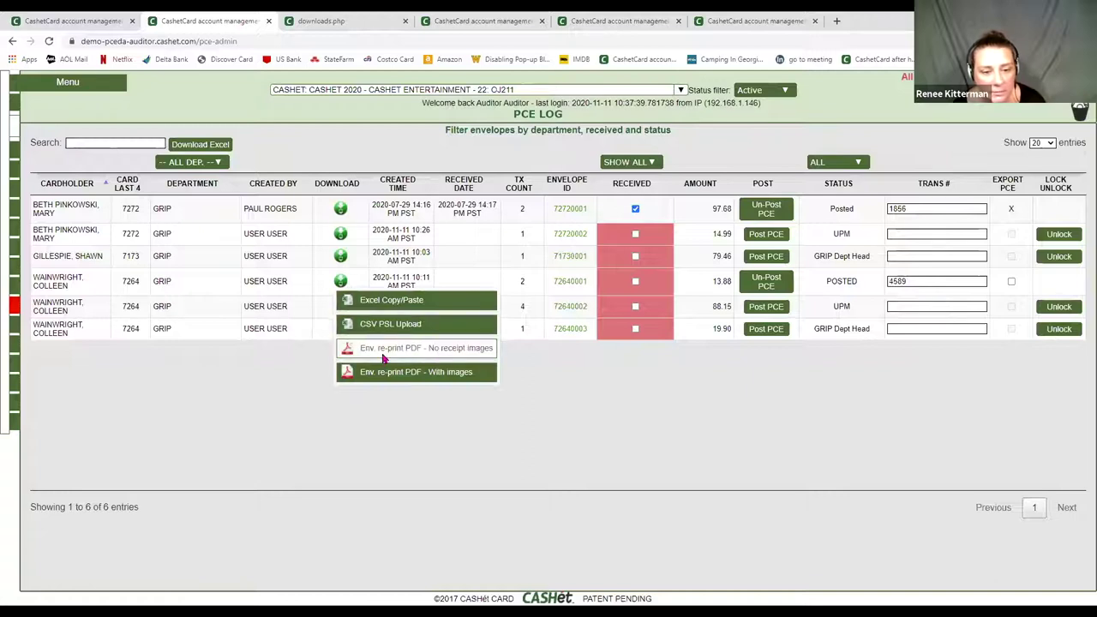
left_click(383, 354)
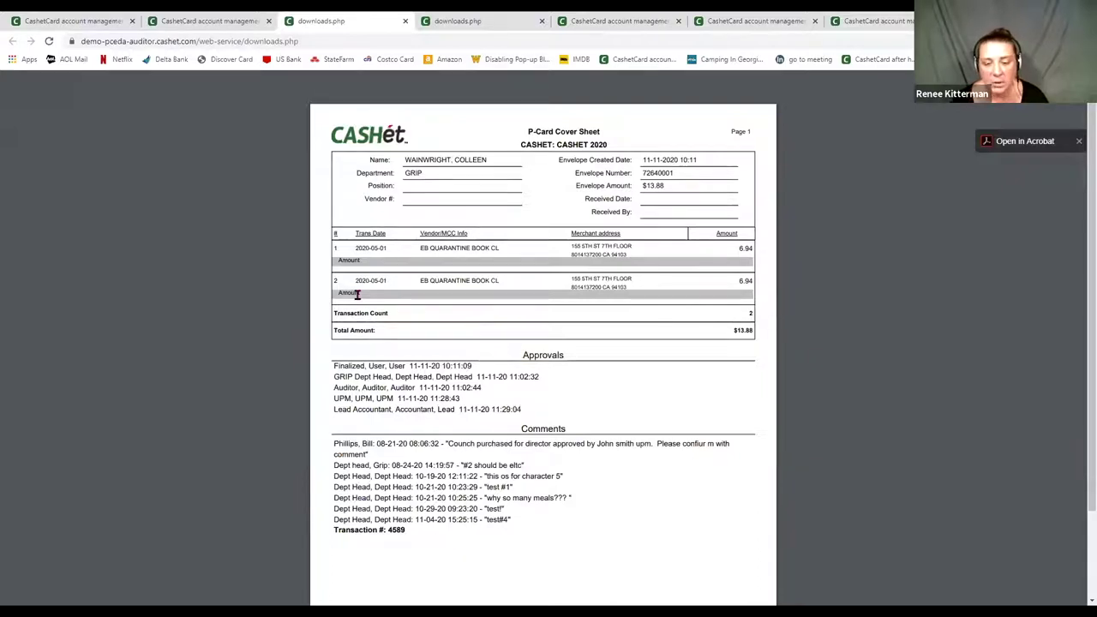
- From the PCE log, go to Transaction reconciliation and view transaction 15320058's receipt images
left_click(179, 24)
mouse_move(68, 82)
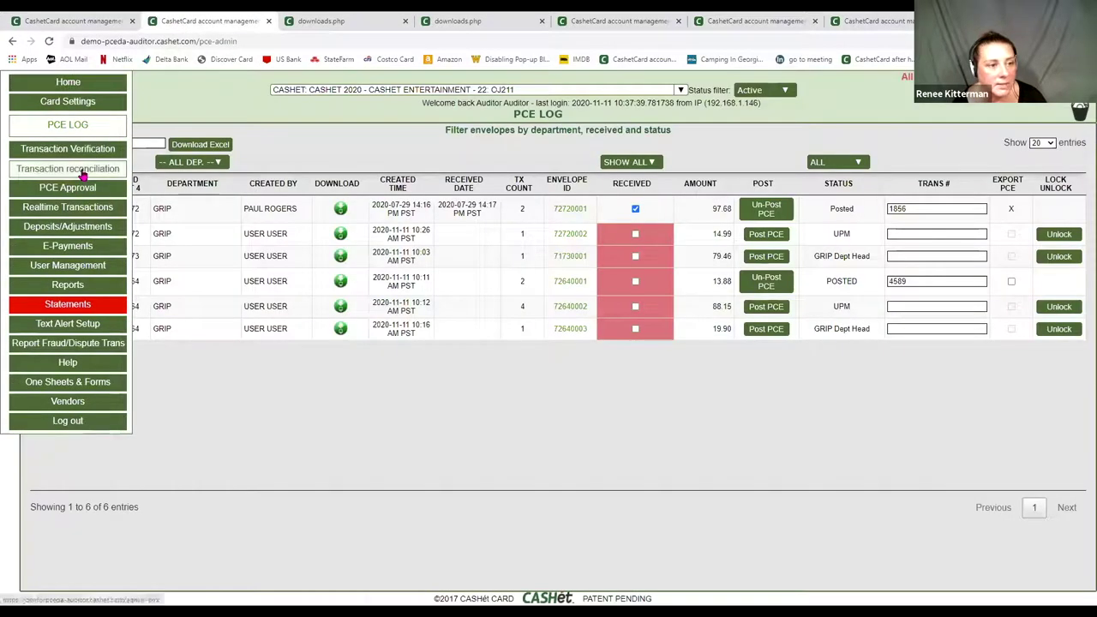
left_click(82, 173)
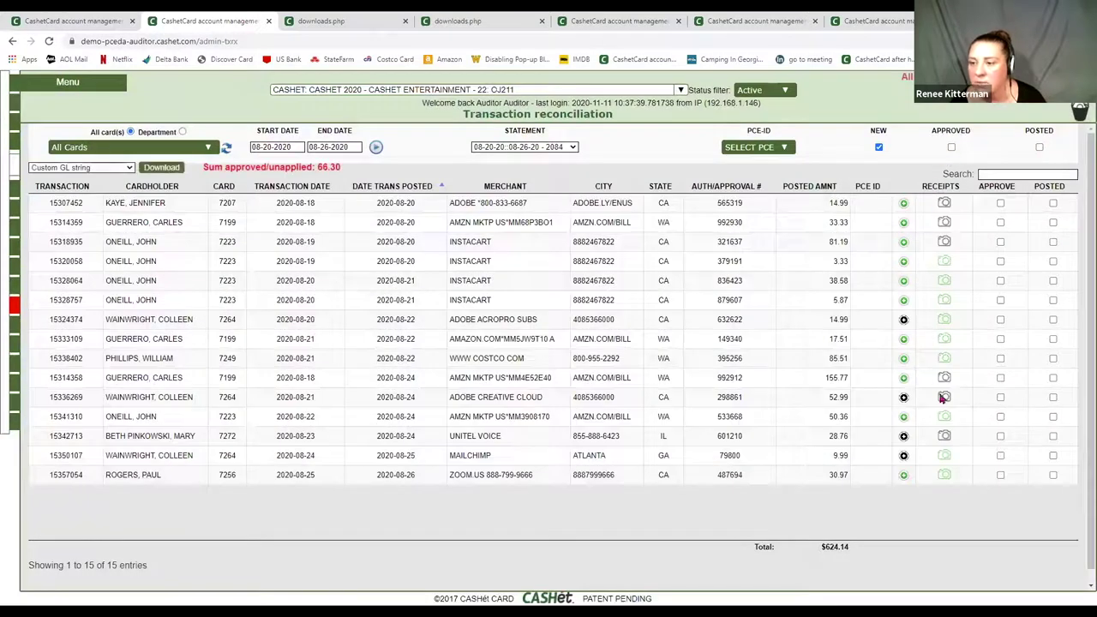
left_click(943, 261)
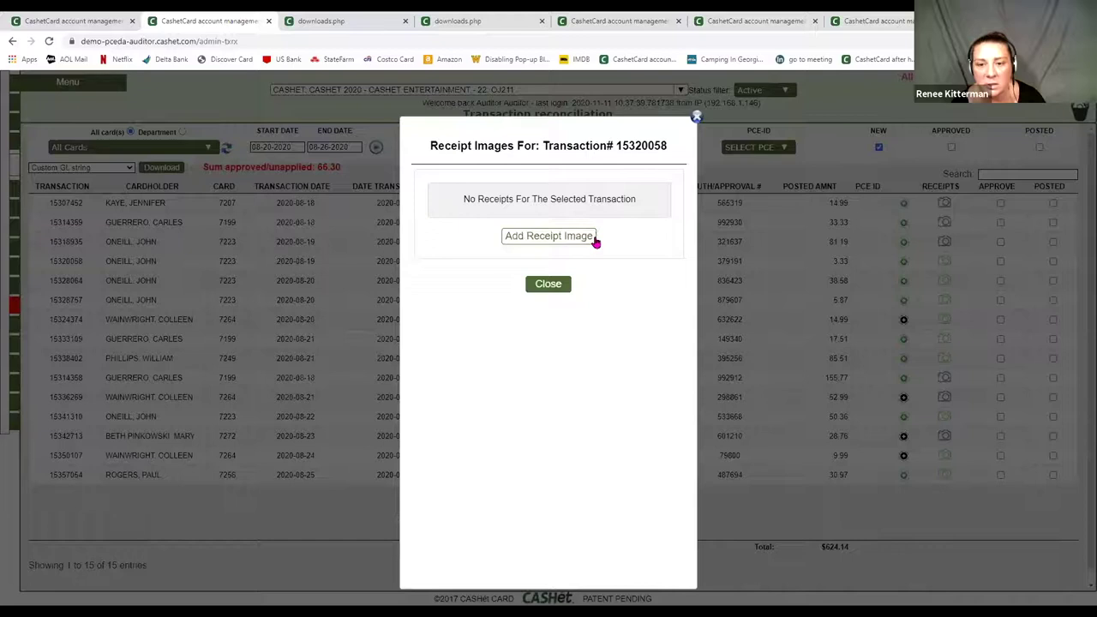
- Begin uploading a receipt image from the computer for 15320058, then cancel and close the dialog
left_click(594, 240)
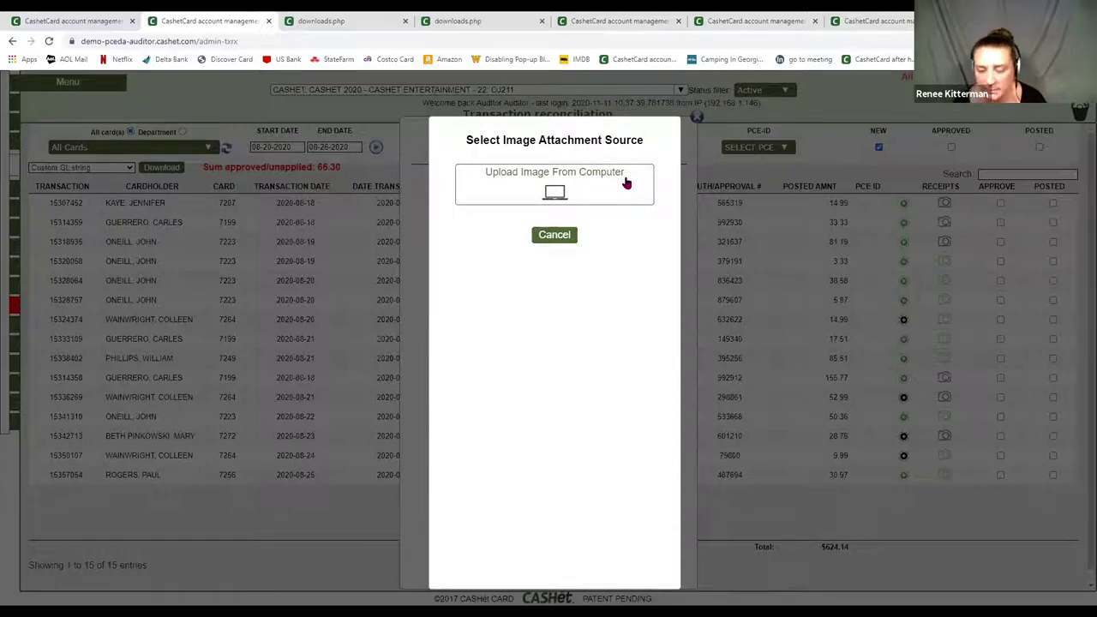
left_click(627, 182)
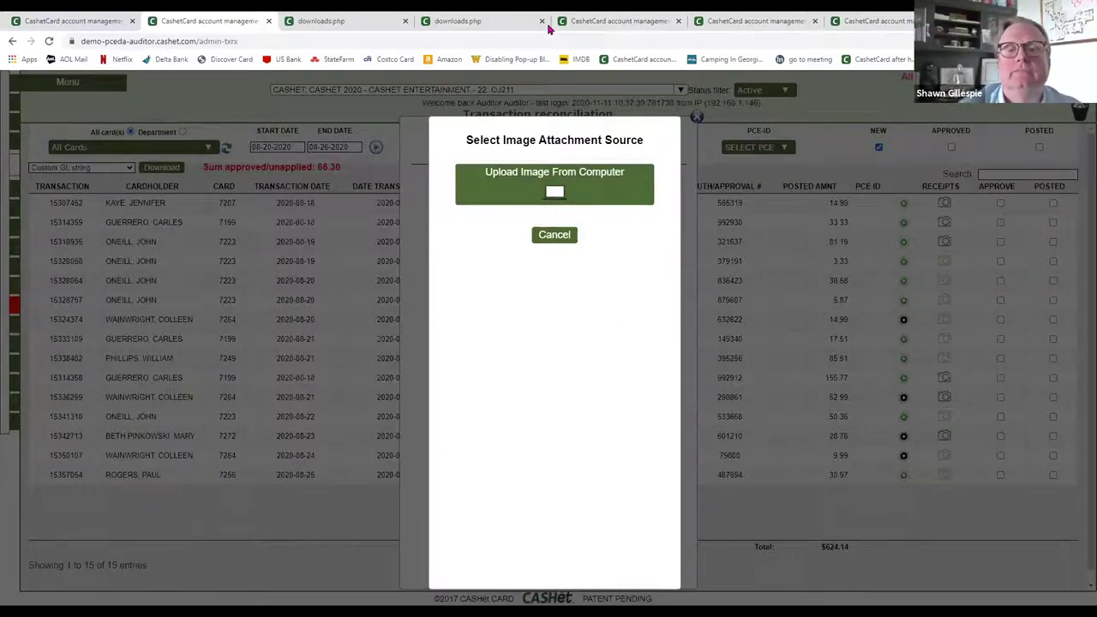
left_click(562, 235)
left_click(561, 286)
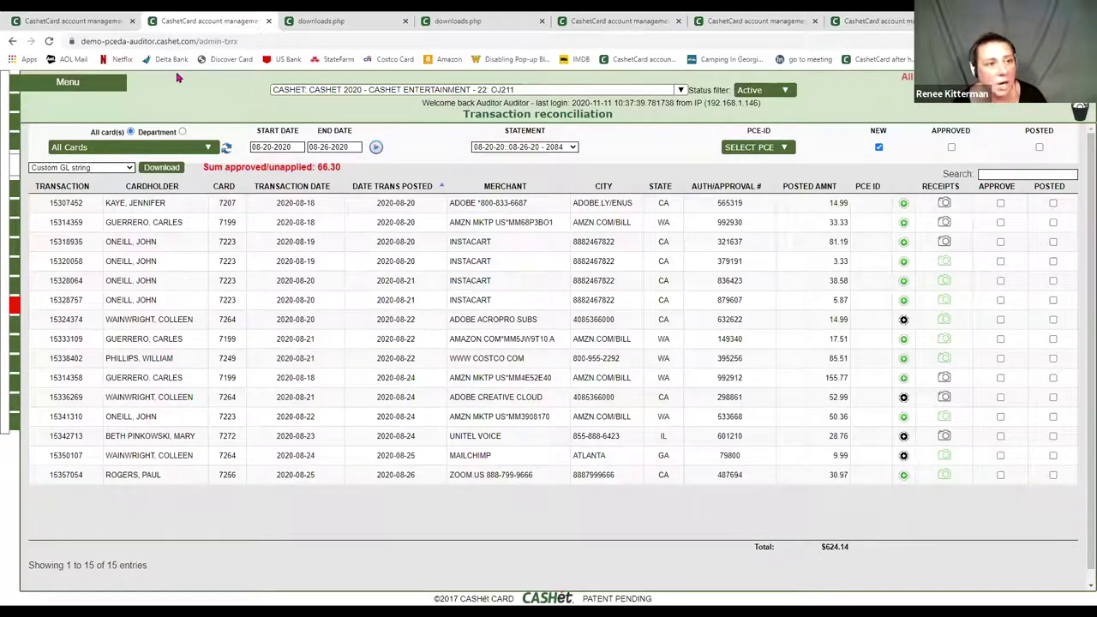
left_click(95, 20)
left_click(420, 201)
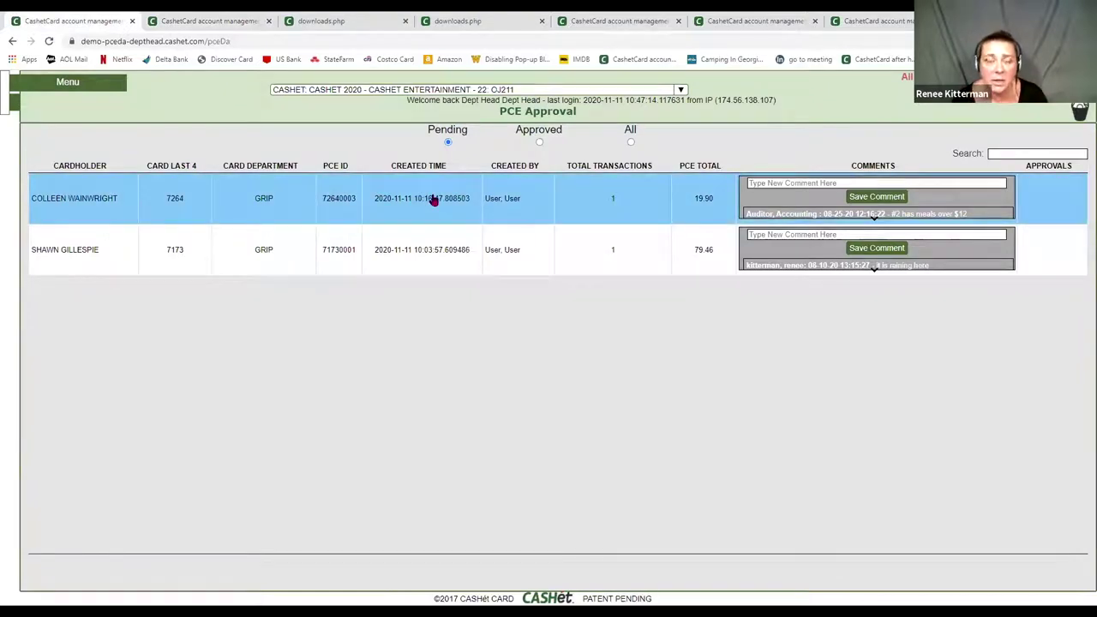
left_click(206, 21)
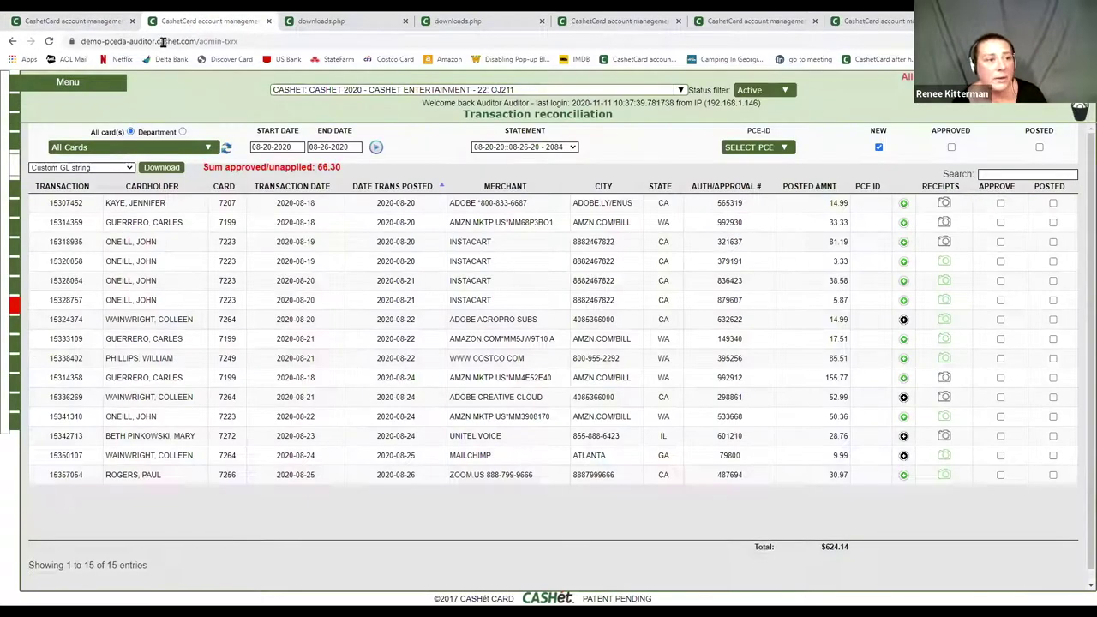
mouse_move(16, 187)
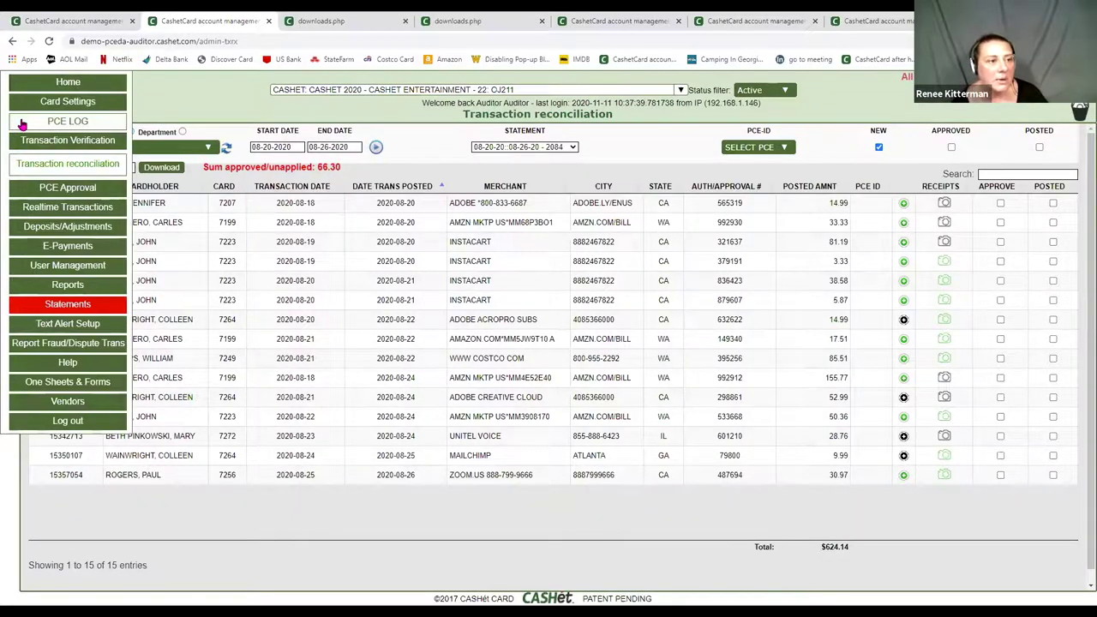
- Return to the PCE log, check envelope 72720001's download options, then switch to PCE Approval
left_click(22, 125)
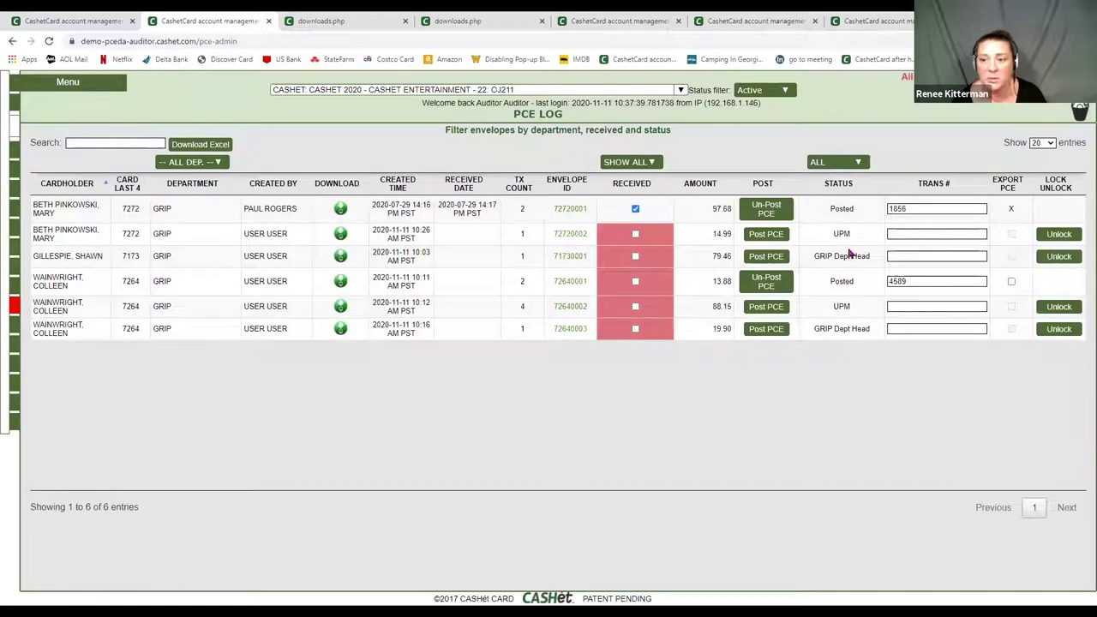
left_click(340, 208)
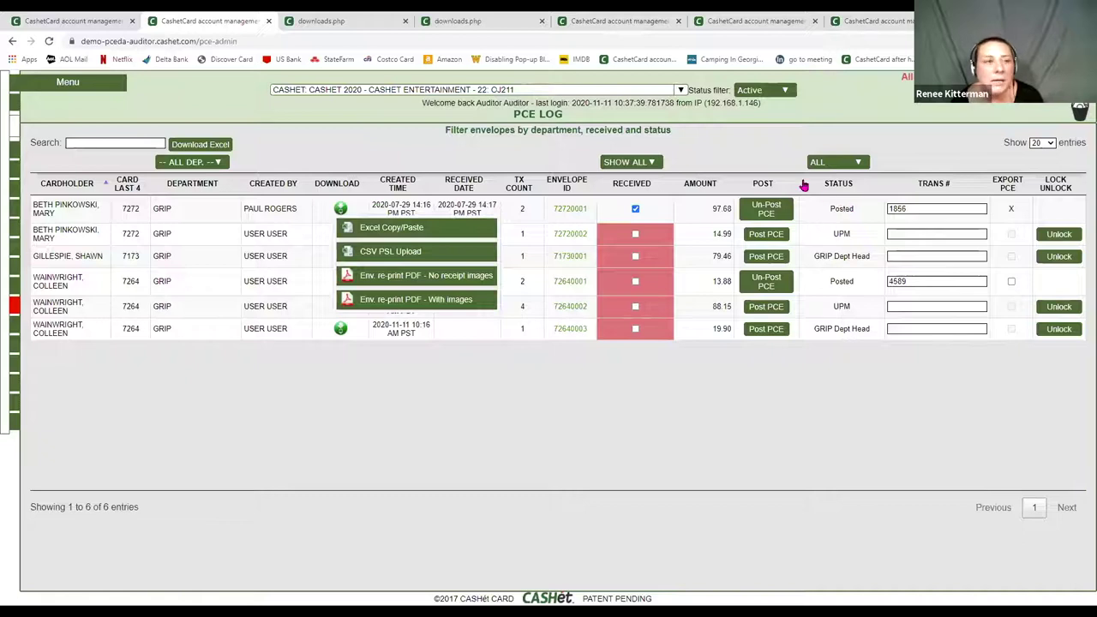
left_click(47, 193)
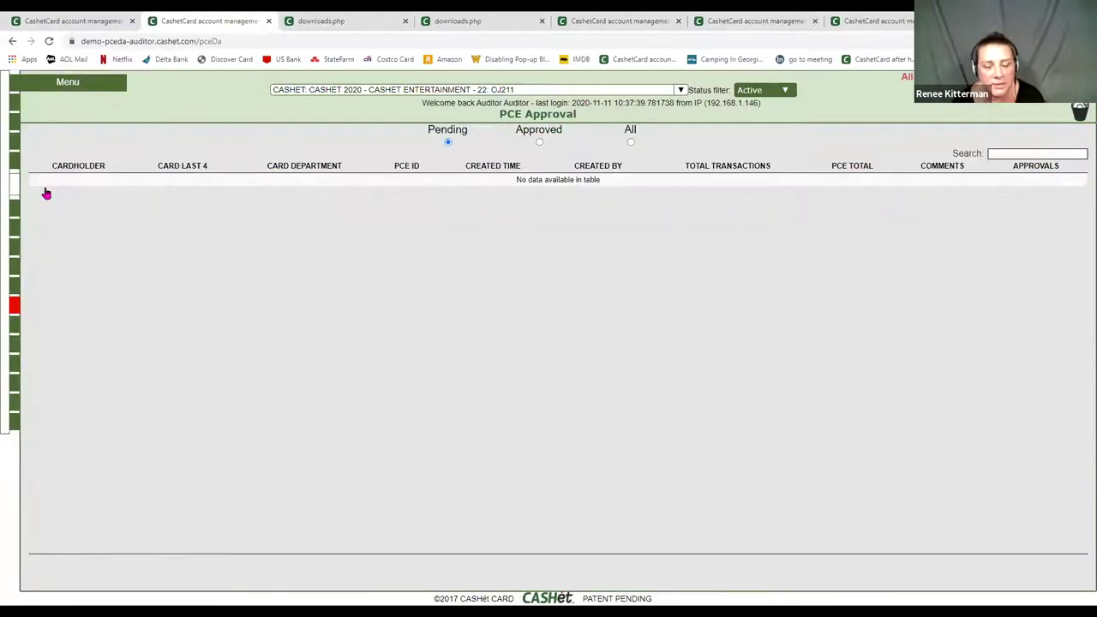
- Show all PCE envelopes, filter the list by 'lead', then clear the search
left_click(631, 142)
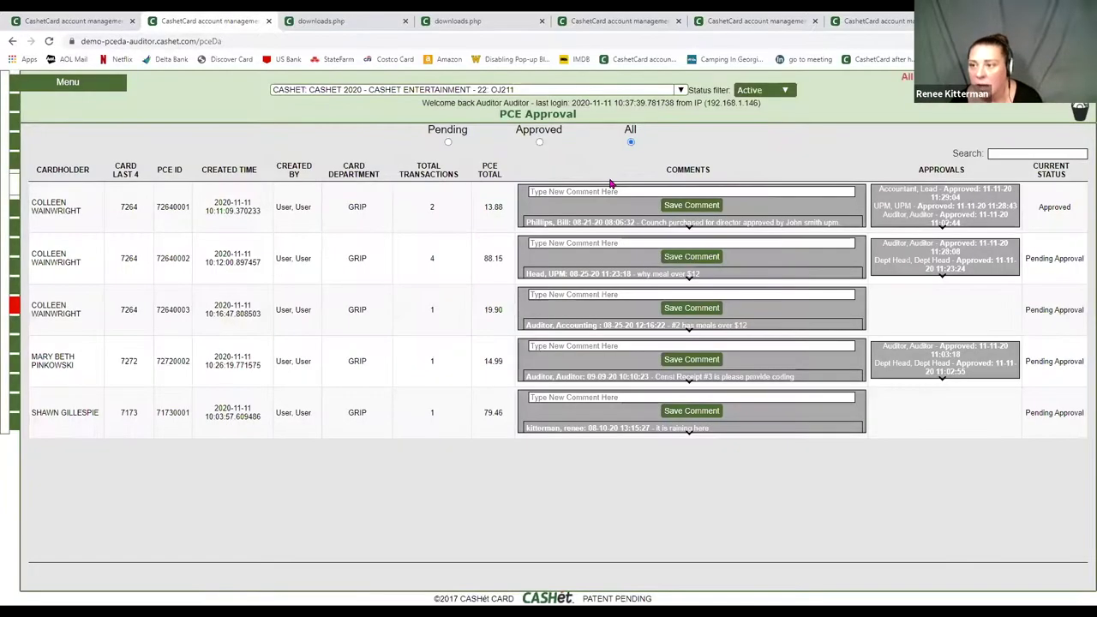
left_click(991, 153)
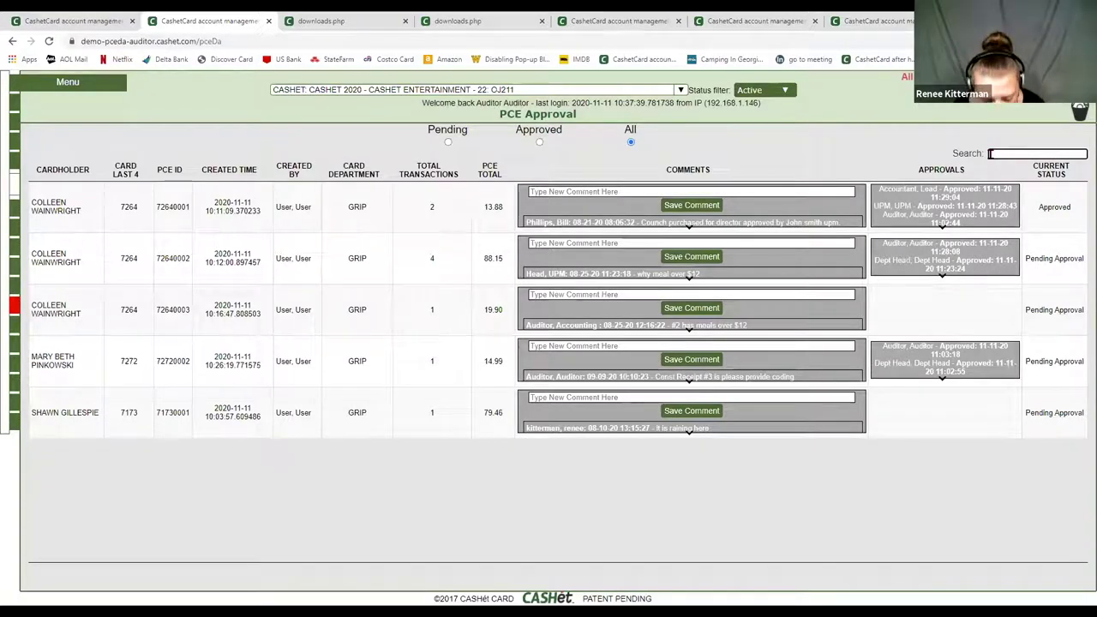
type("lead")
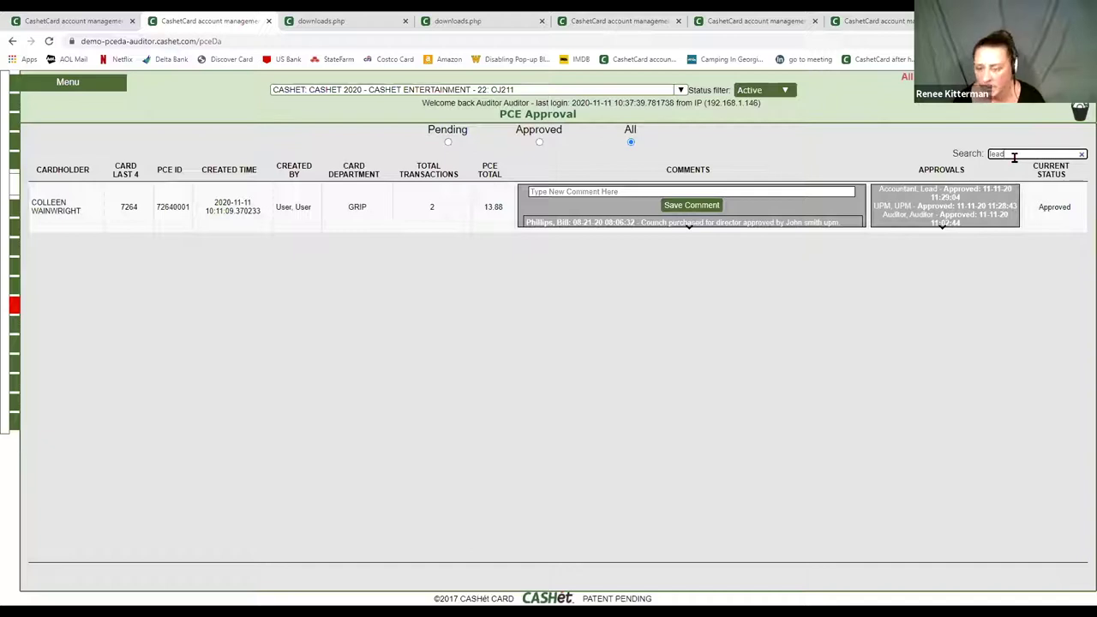
left_click_drag(1014, 154, 981, 161)
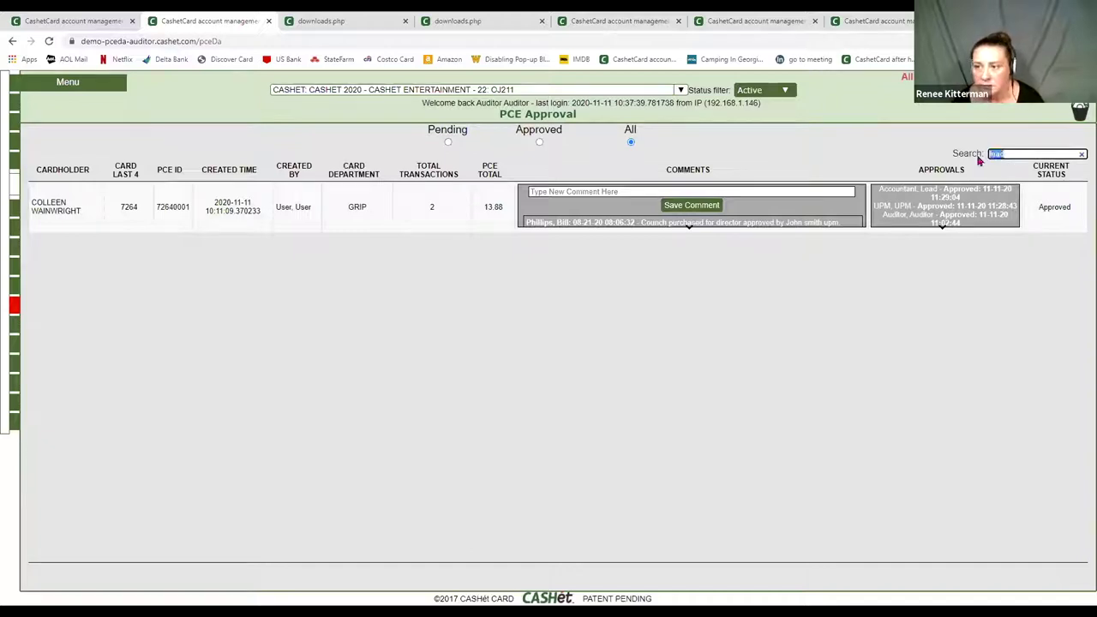
key("BackSpace")
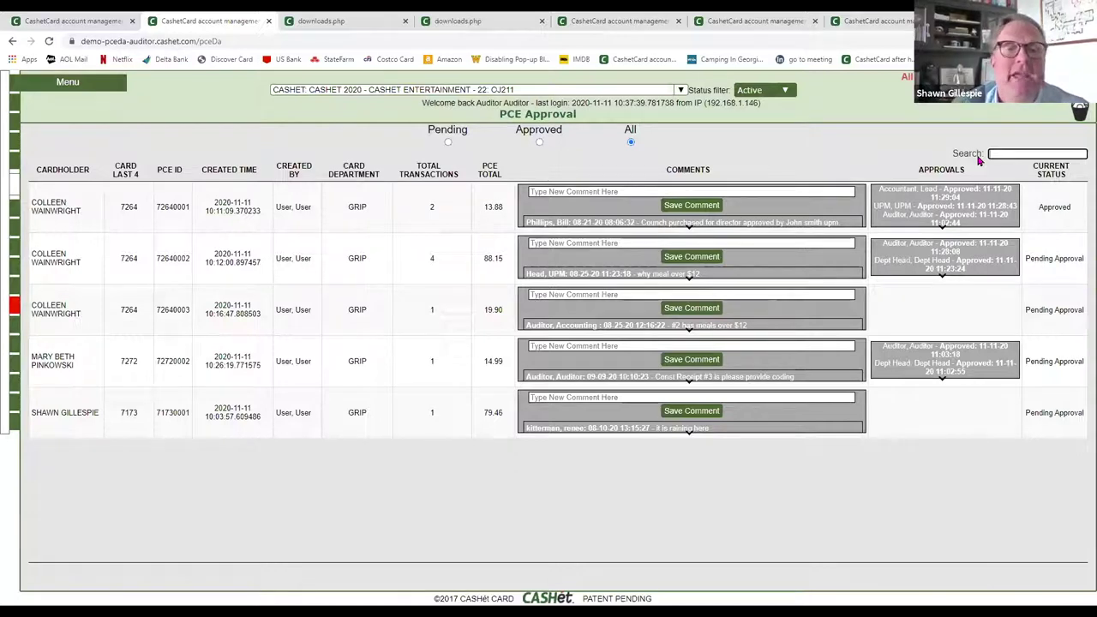
- Open One Sheets & Forms and scroll through its how-to PDF guides
mouse_move(14, 380)
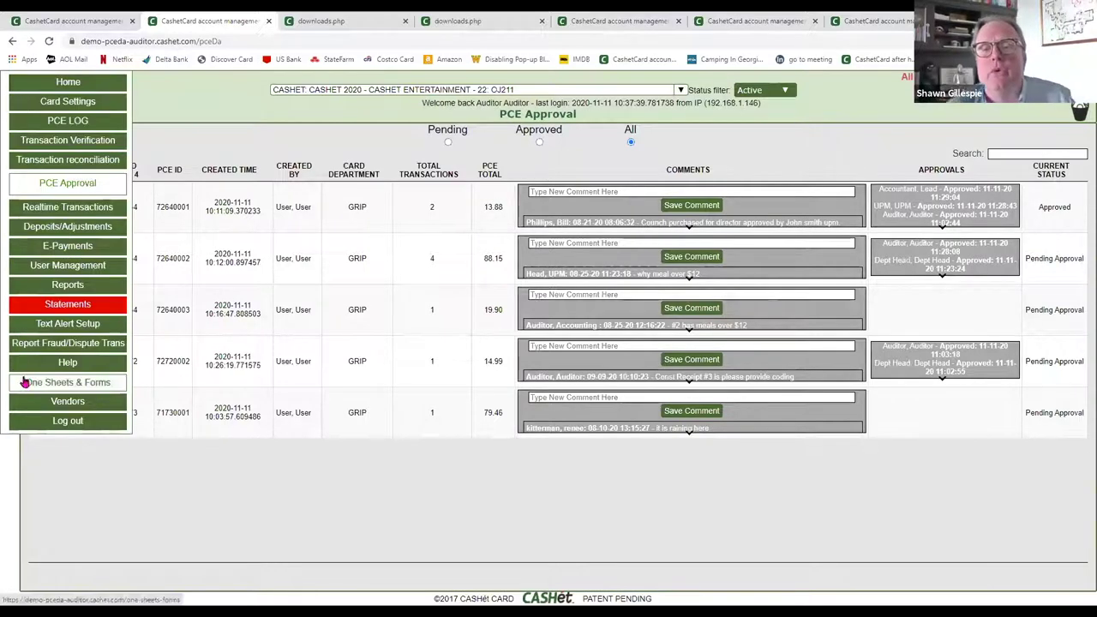
left_click(65, 382)
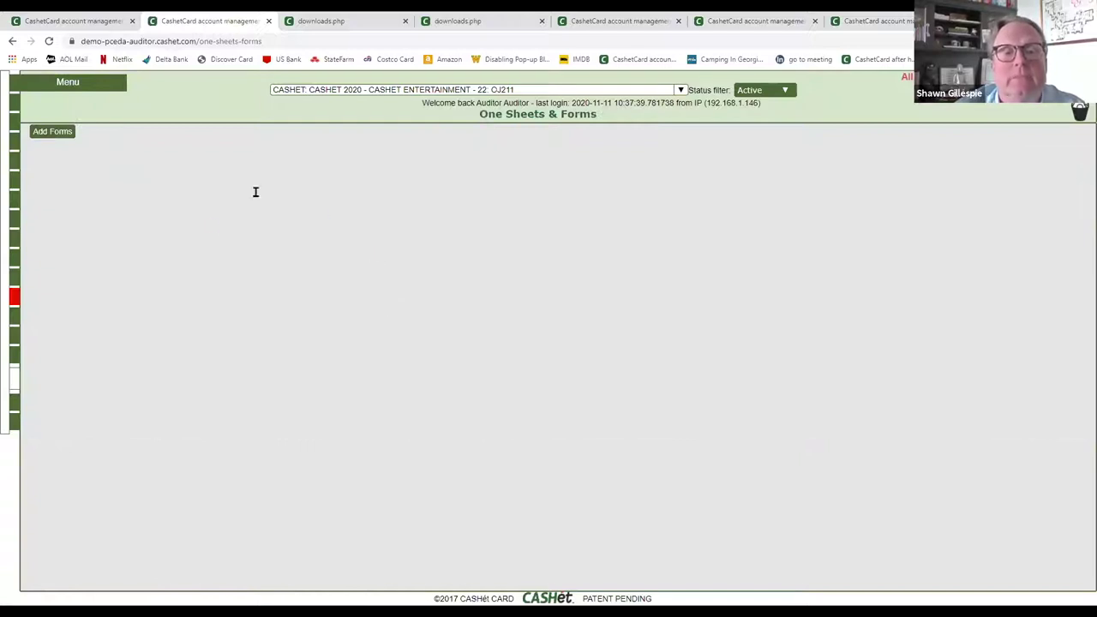
scroll(227, 400, "down", 2)
scroll(227, 401, "down", 2)
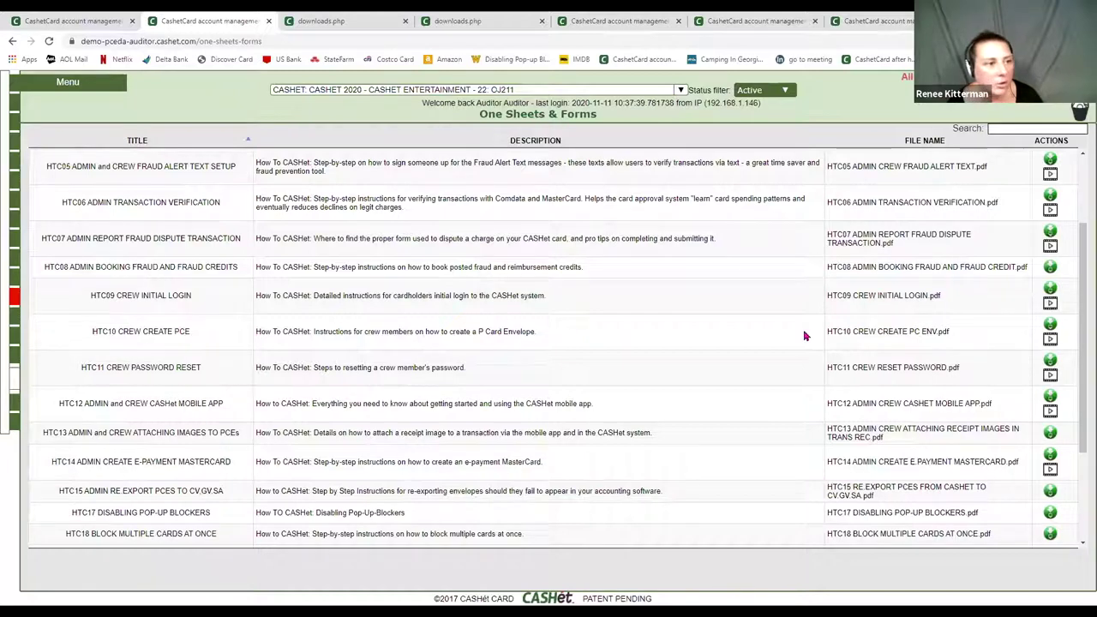
- Check transaction 15314359's receipt images in Transaction reconciliation, close the dialog, and return to PCE LOG
left_click(30, 160)
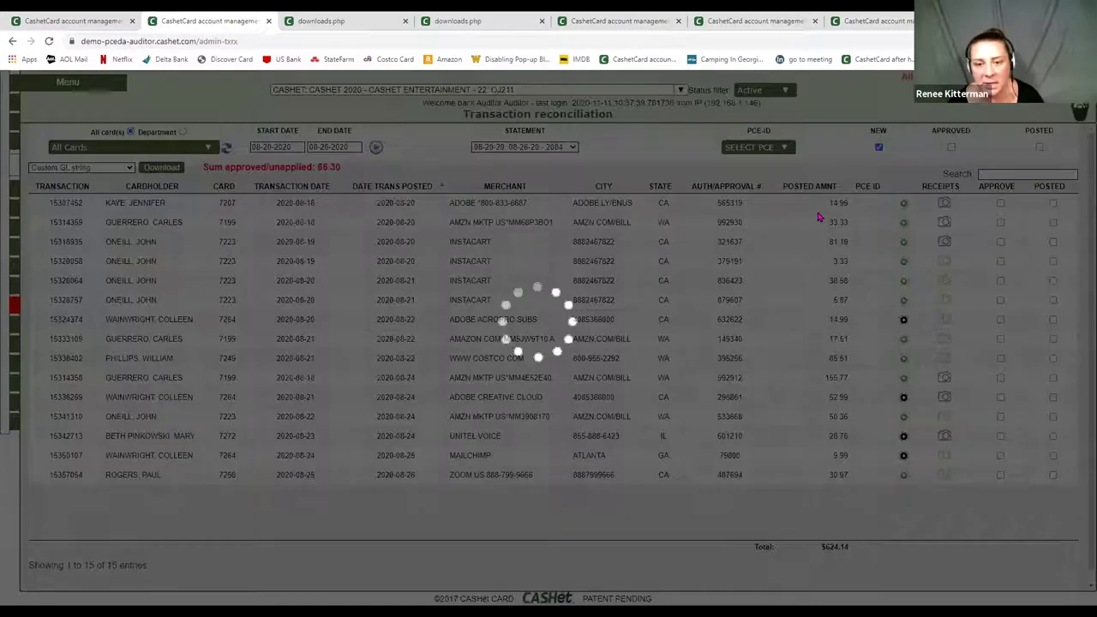
left_click(820, 218)
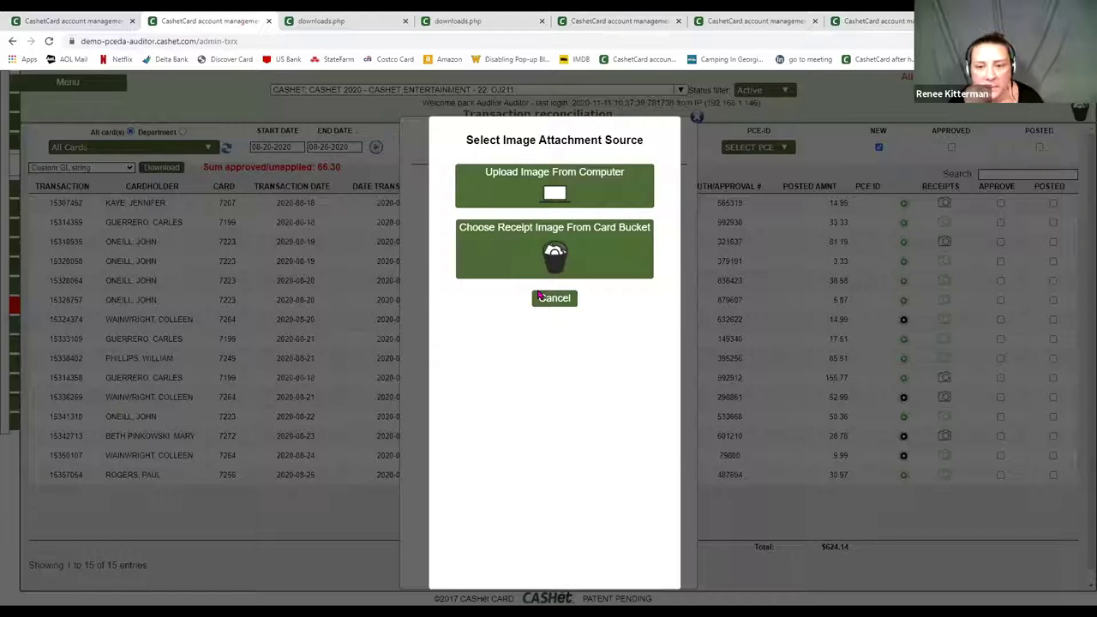
left_click(564, 300)
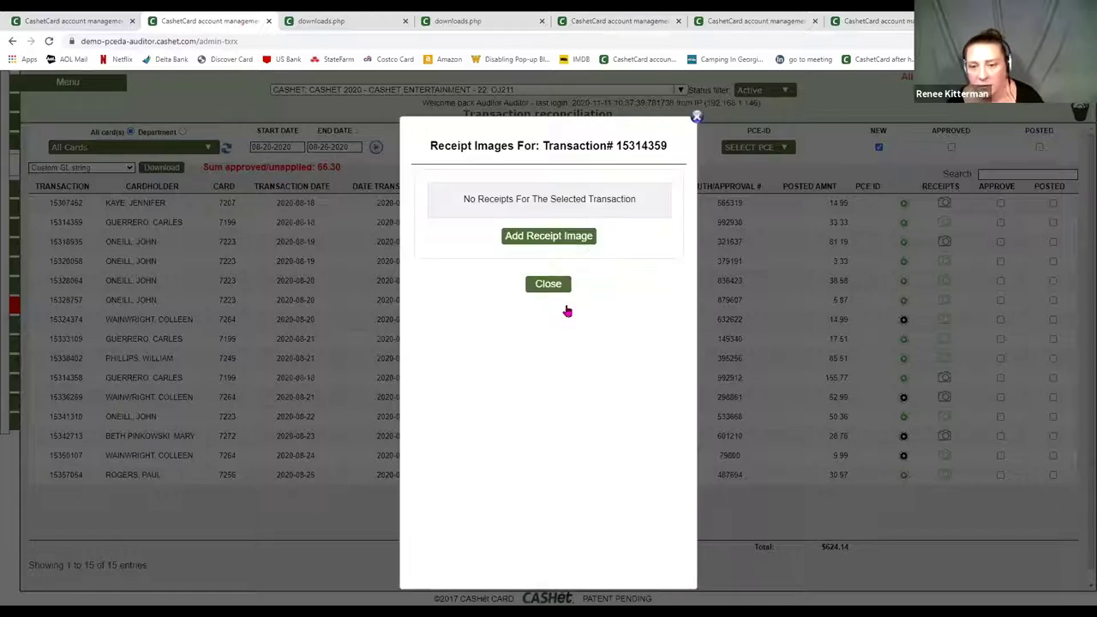
left_click(548, 283)
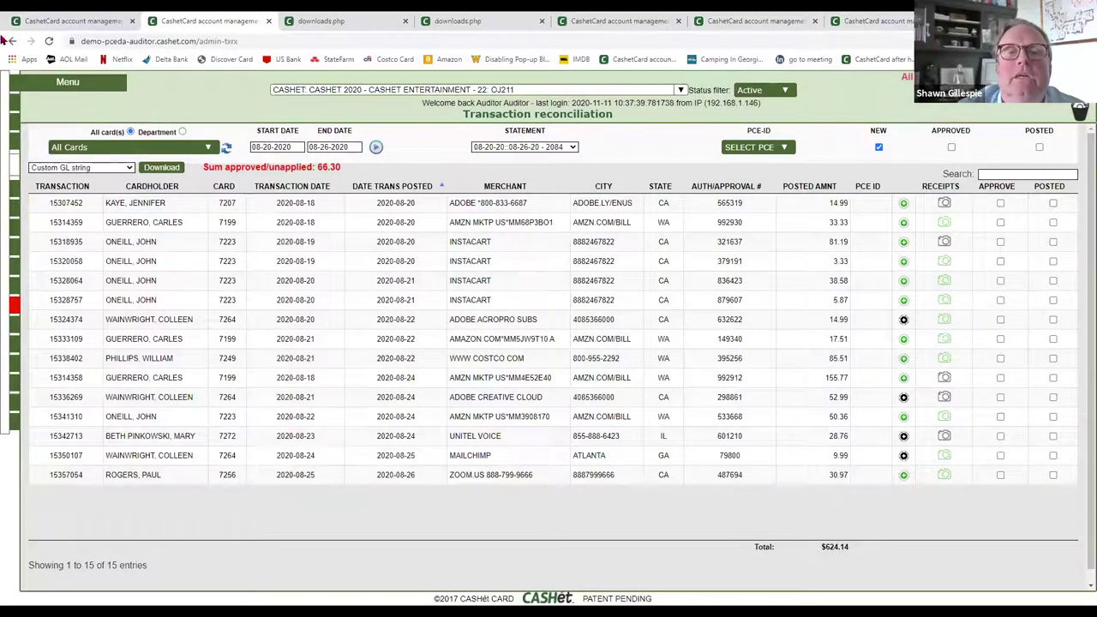
mouse_move(67, 81)
left_click(101, 146)
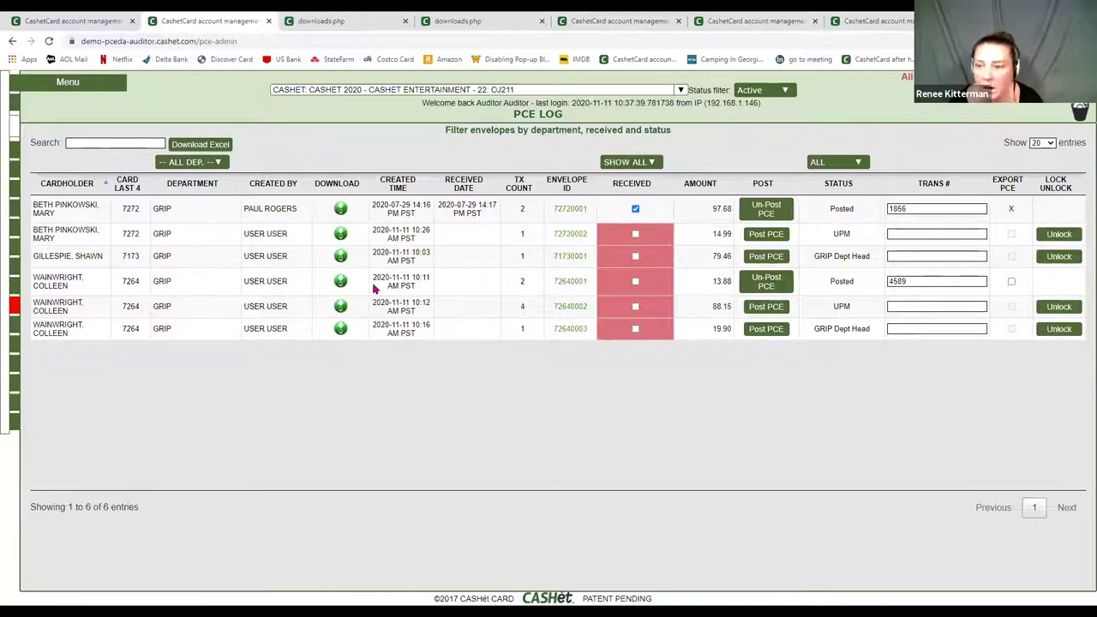
- Re-print envelope 72640001 as a P-Card cover sheet PDF without receipt images
left_click(341, 281)
left_click(401, 374)
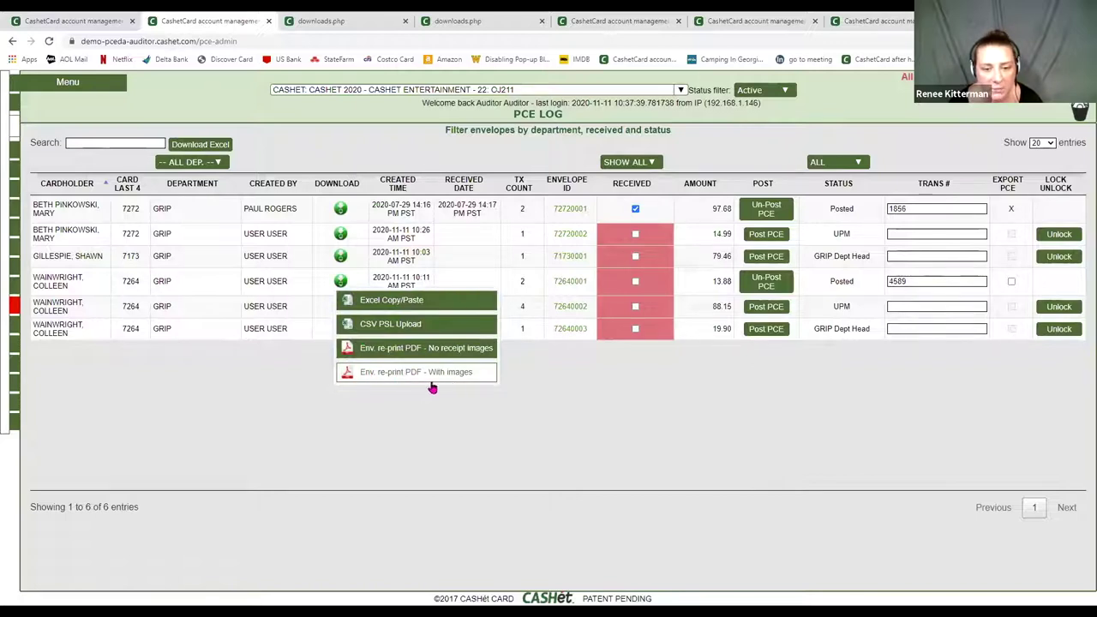
left_click(410, 360)
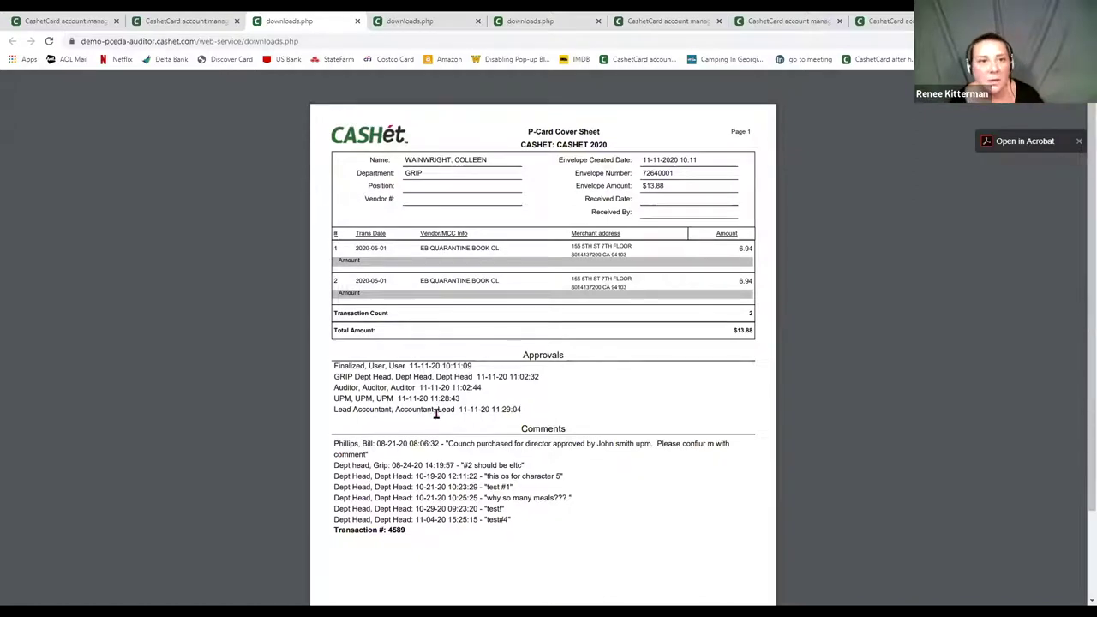
- Close the PDF, open PCE Approval, and search 'gri' before clearing the search box
left_click(357, 20)
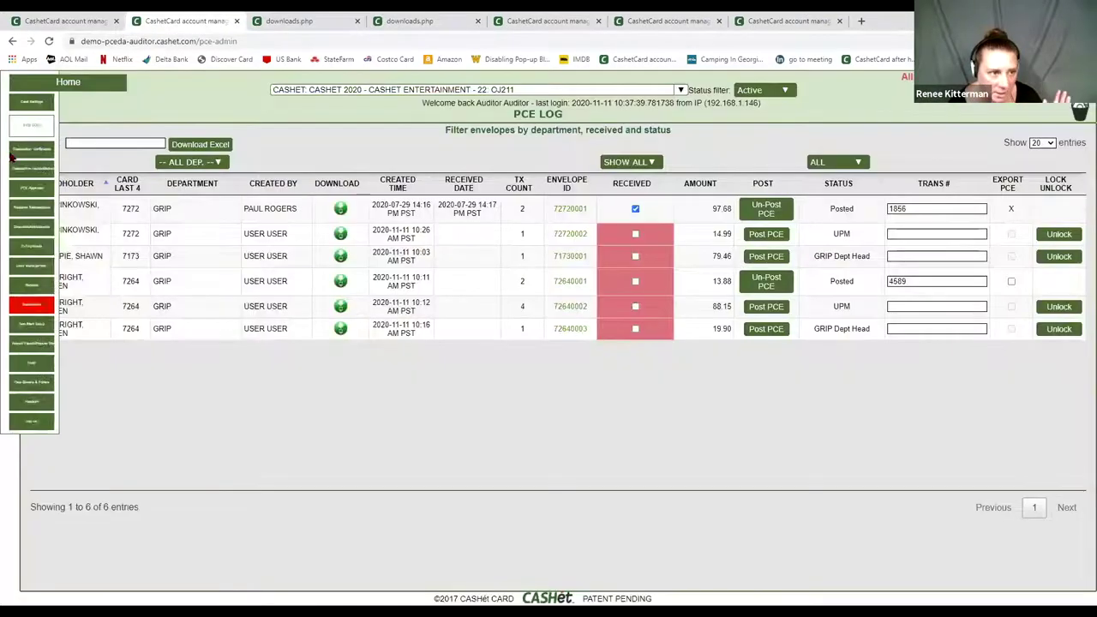
left_click(47, 189)
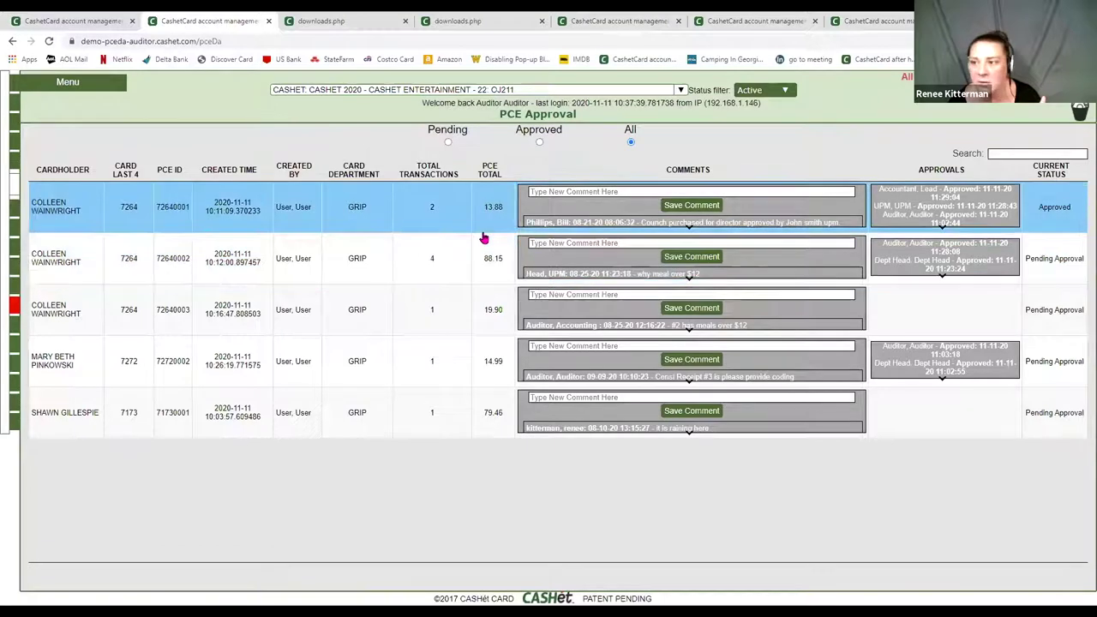
left_click(1009, 154)
type("gri")
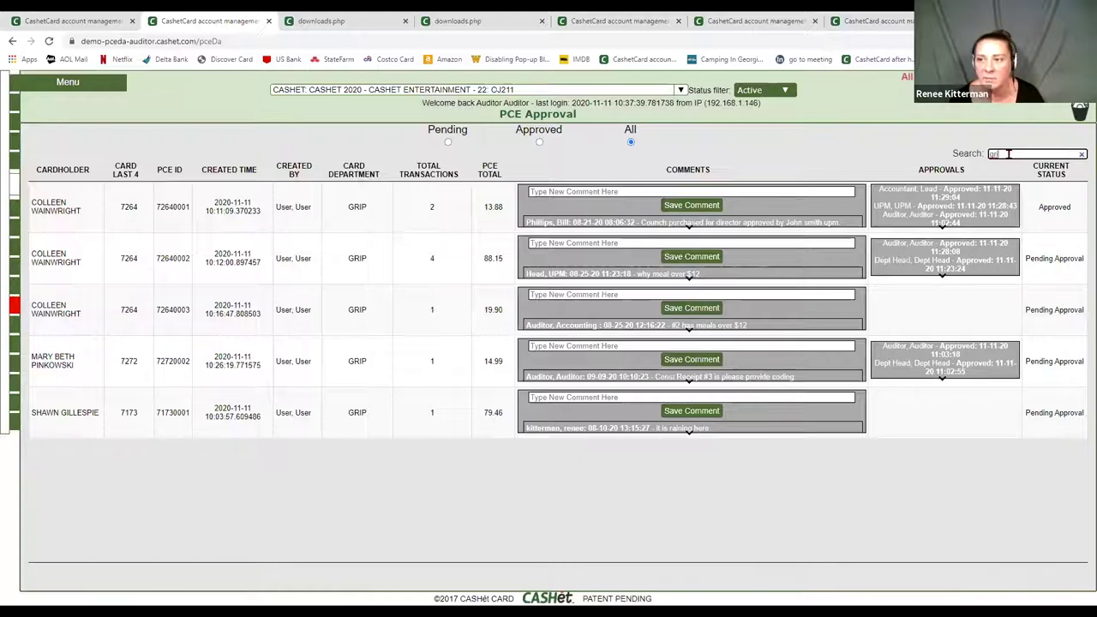
left_click_drag(1002, 153, 928, 144)
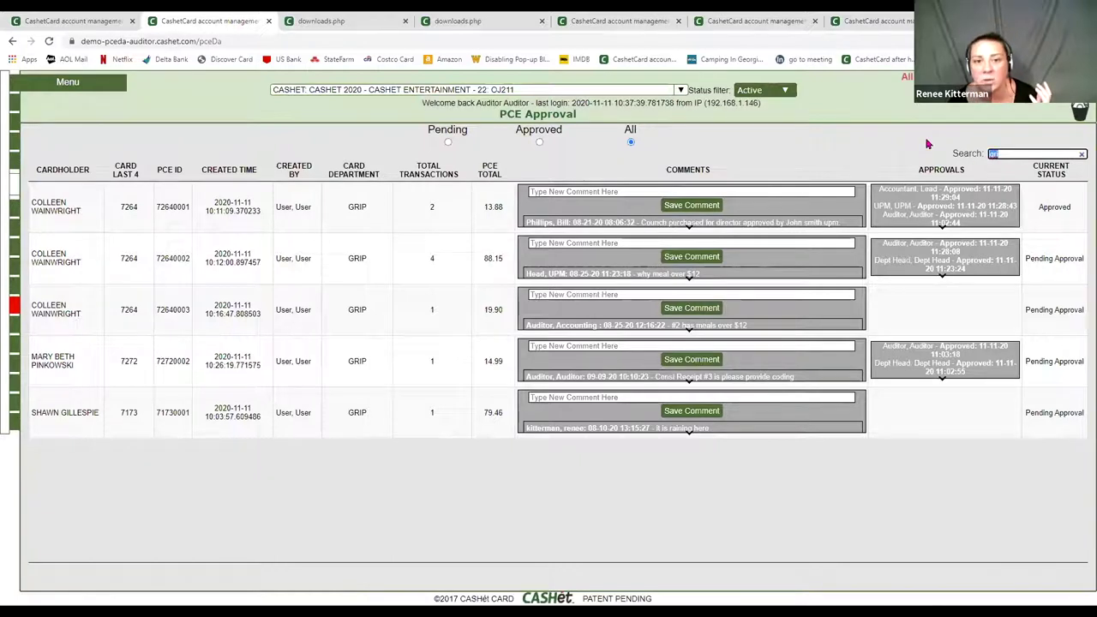
key("BackSpace")
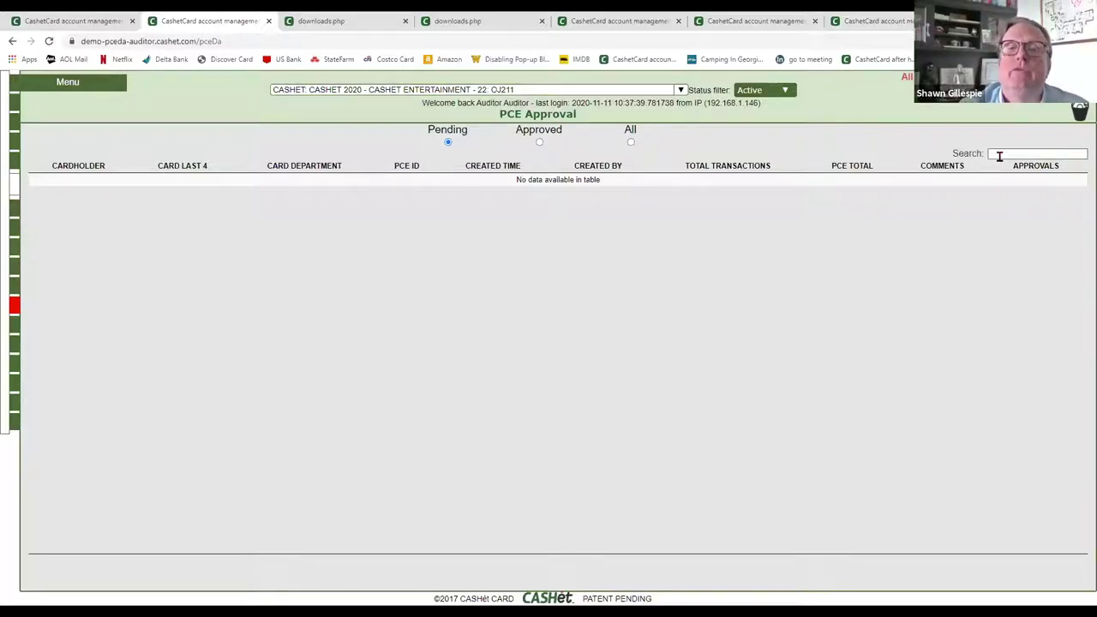
- Filter PCE Approval to Approved envelopes, then switch to All to list all five
left_click(999, 157)
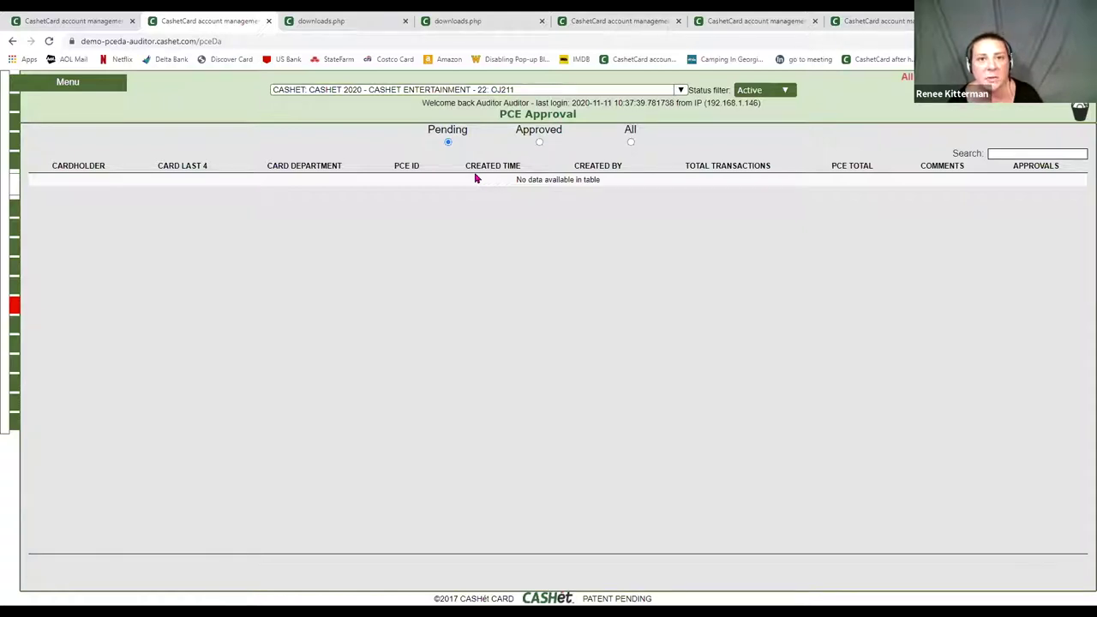
left_click(540, 143)
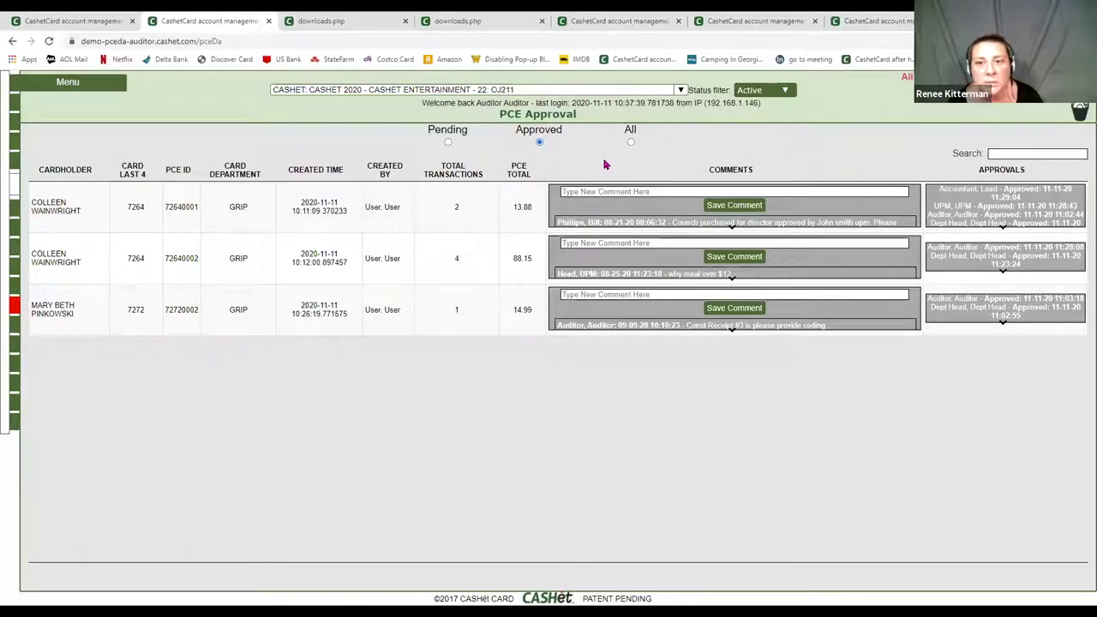
left_click(631, 143)
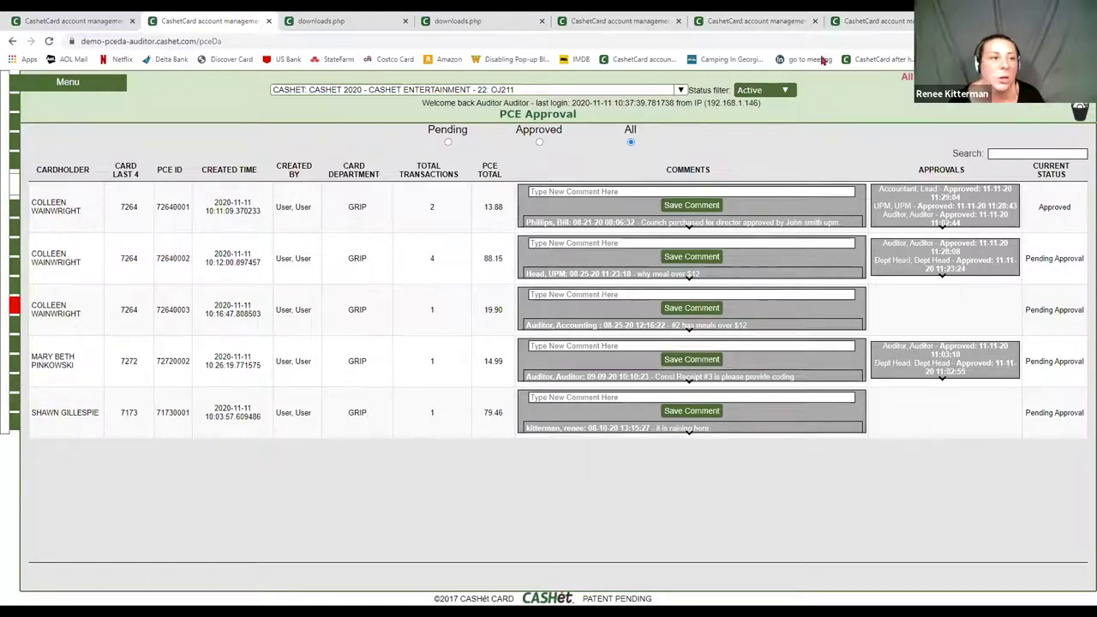
mouse_move(69, 81)
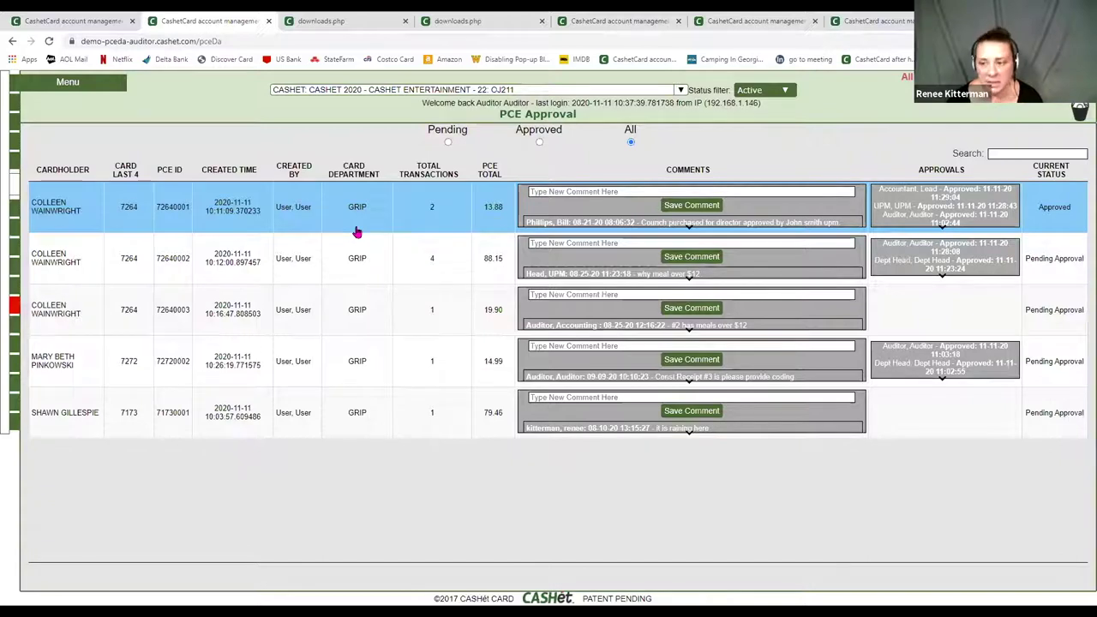
- Return to the PCE LOG showing envelopes 72720001 and 72640001 with transactions 1856 and 4589
left_click(67, 81)
left_click(57, 124)
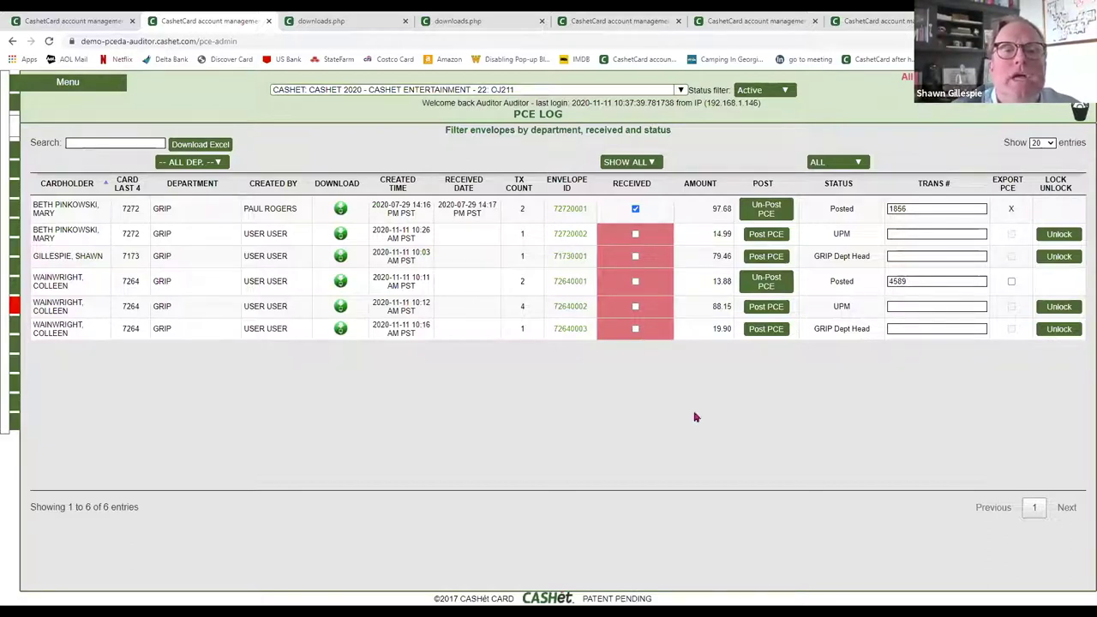
- Open envelope 72640001's re-print PDF without receipt images and scroll to its approvals and comments
left_click(341, 283)
left_click(387, 349)
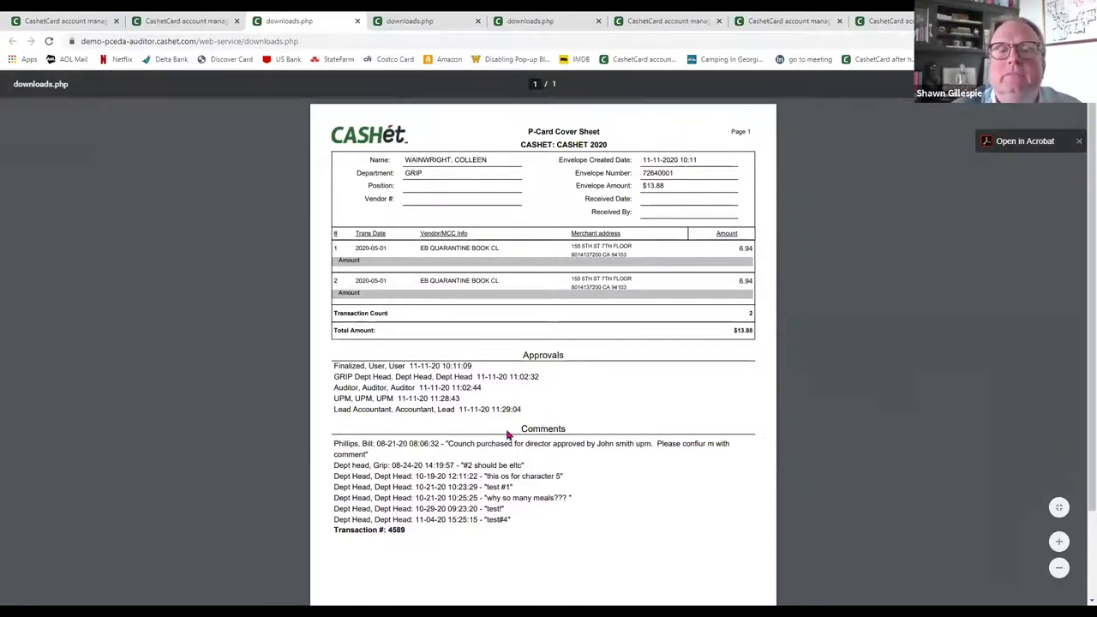
scroll(507, 435, "down", 1)
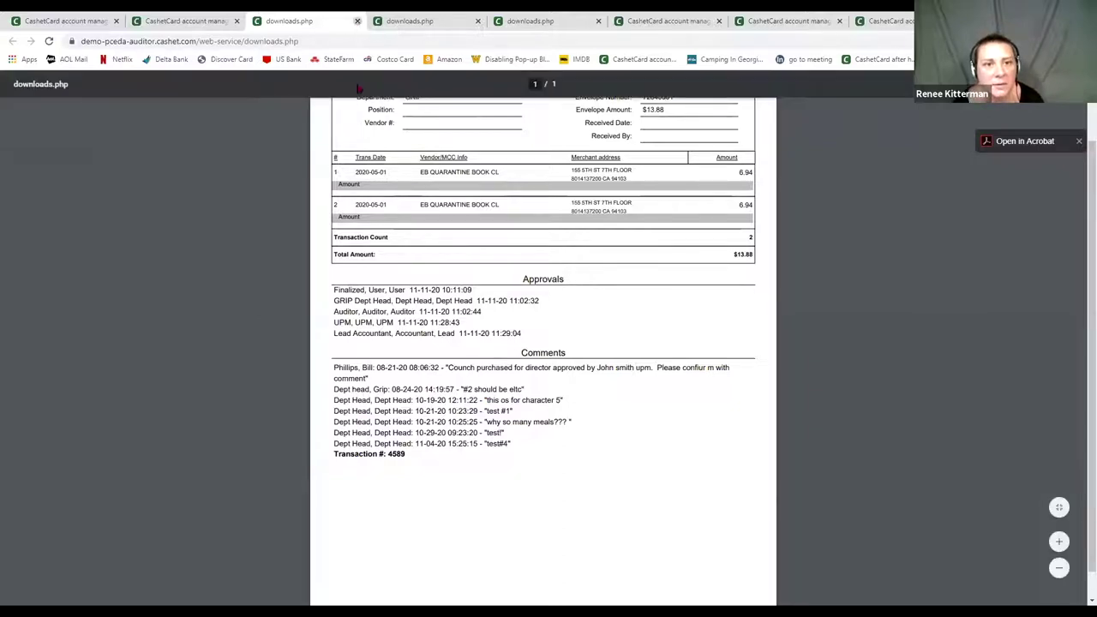
- Close the envelope 72640001 cover sheet PDF tab
left_click(358, 20)
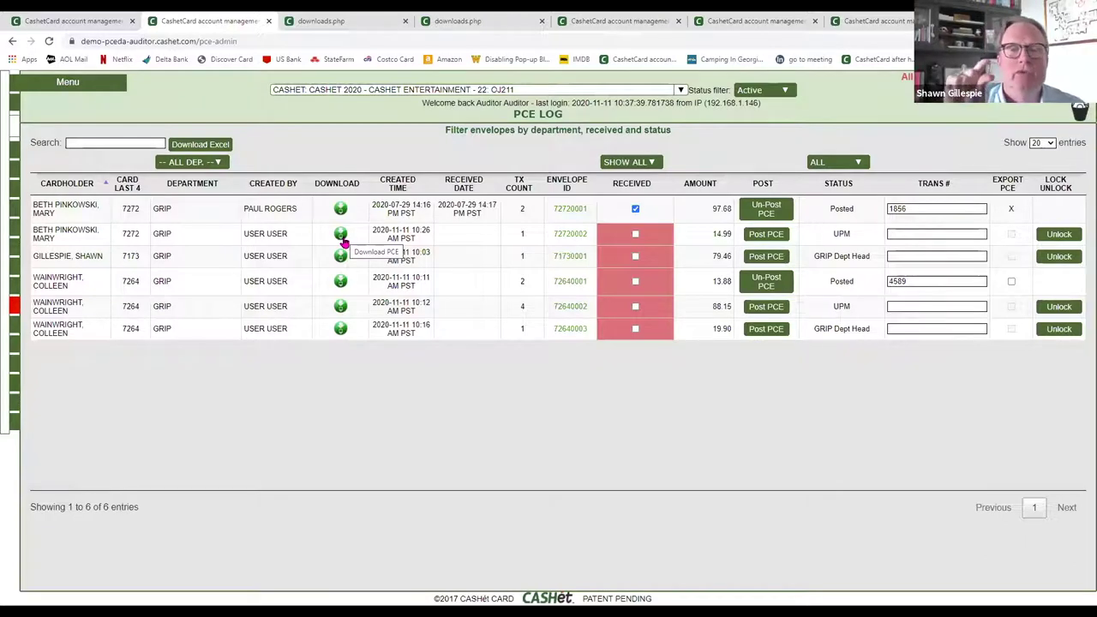
- In Transaction Reconciliation, review transaction 15307452's details, then collapse the first Adobe $14.99 coding row
left_click(28, 172)
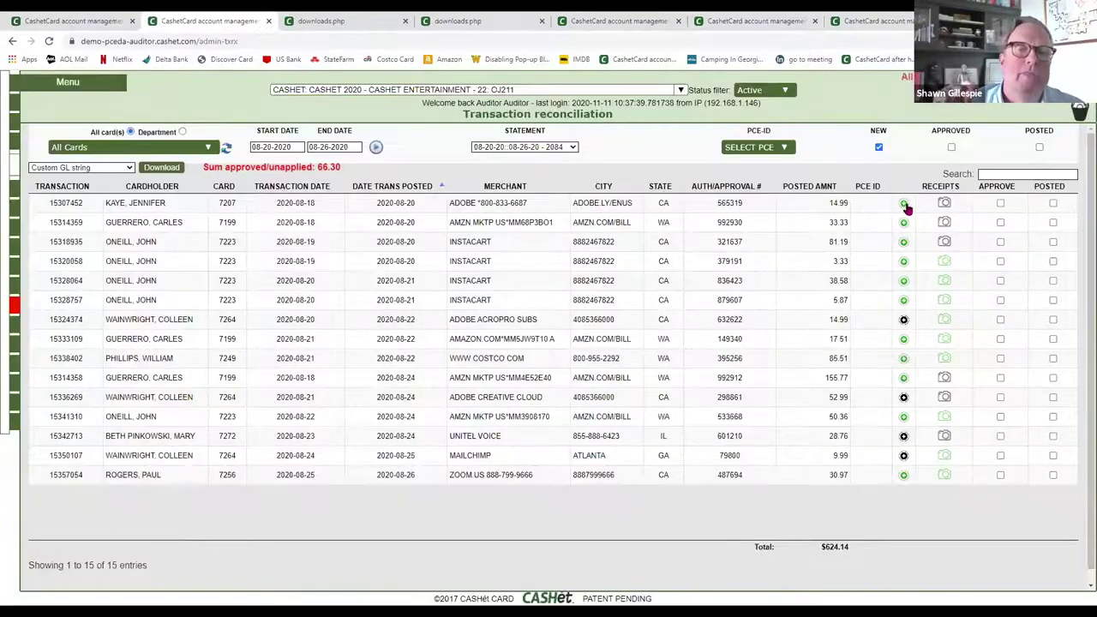
left_click(904, 205)
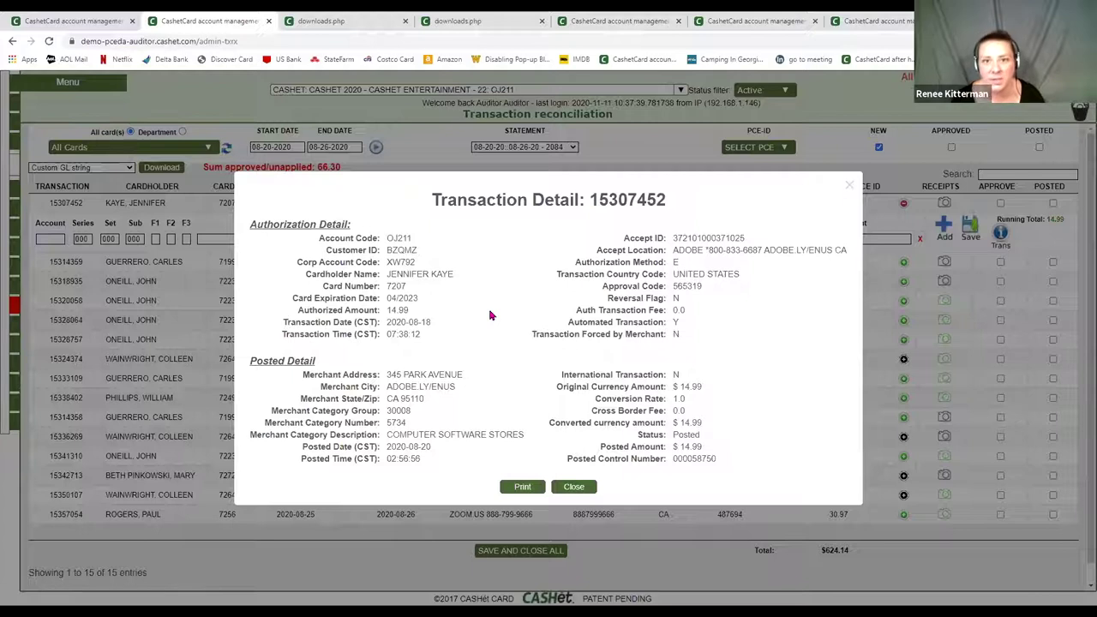
left_click(558, 488)
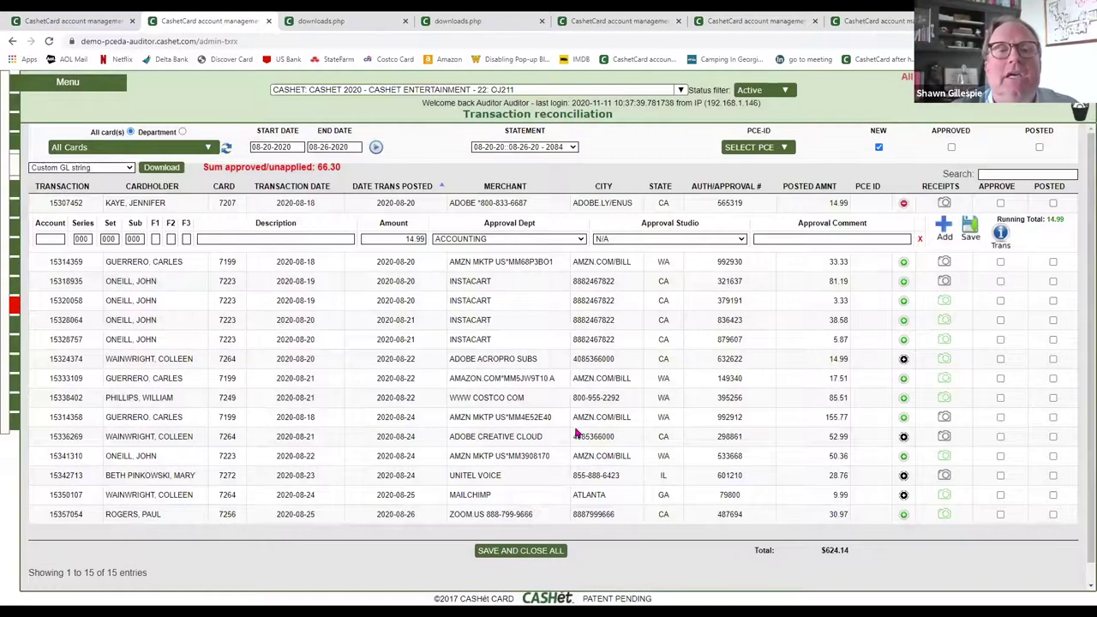
left_click(904, 206)
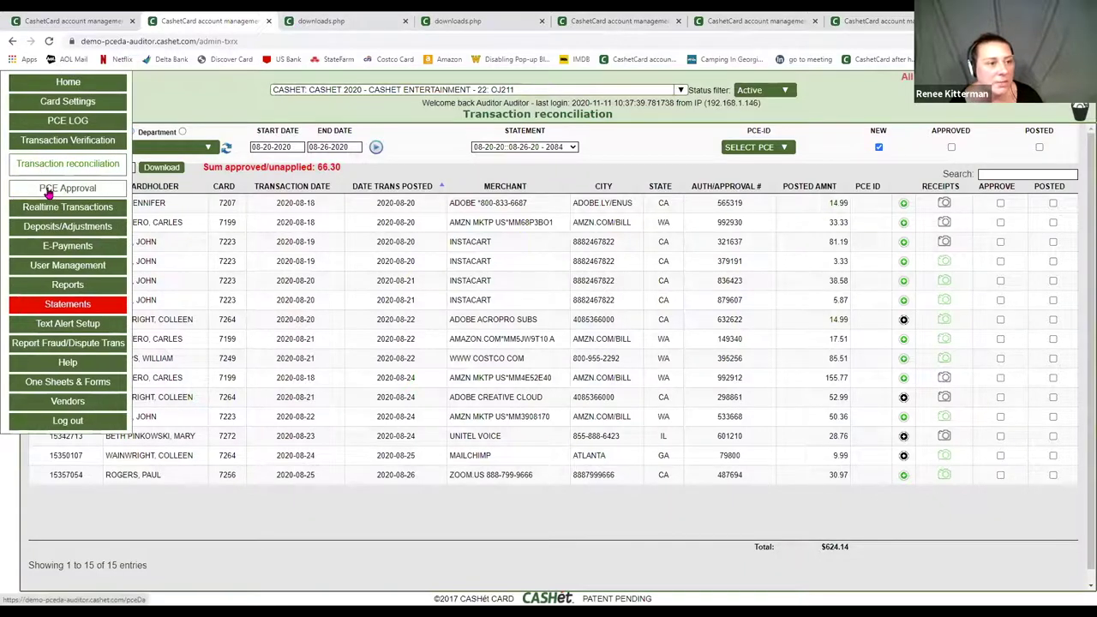
- Open PCE Approval and, on the department head's tab, start logging back in after session expiry
left_click(53, 188)
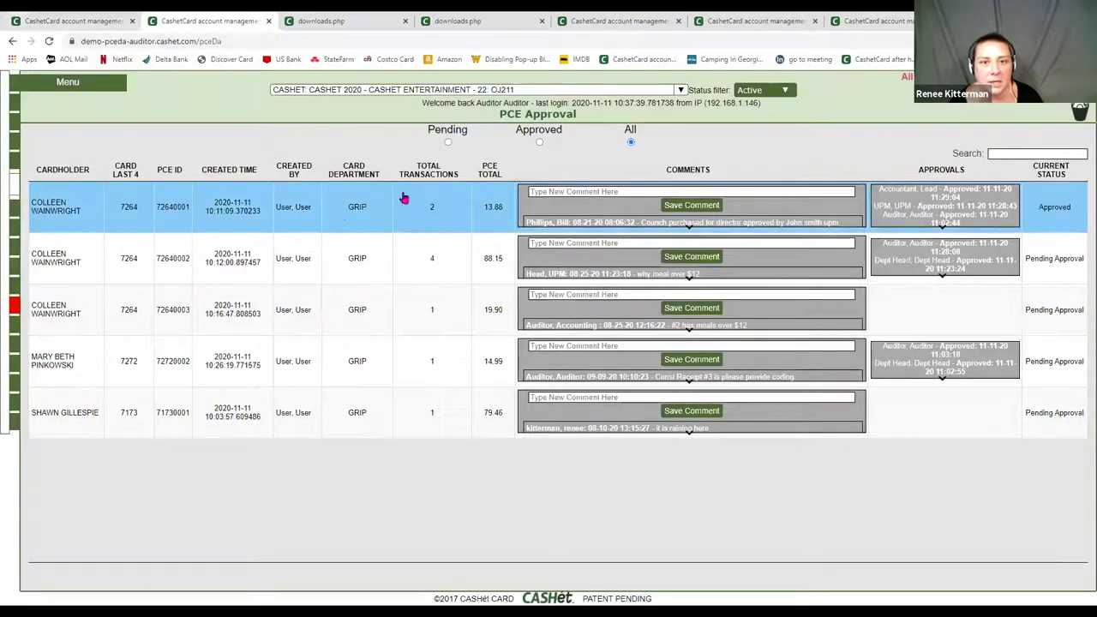
left_click(100, 28)
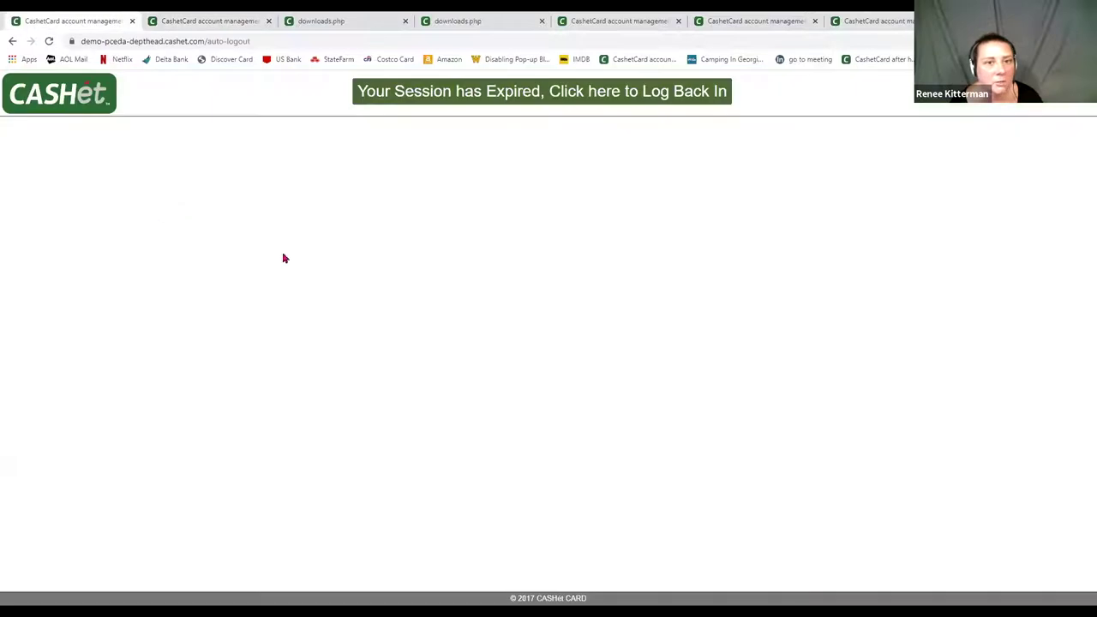
left_click(416, 97)
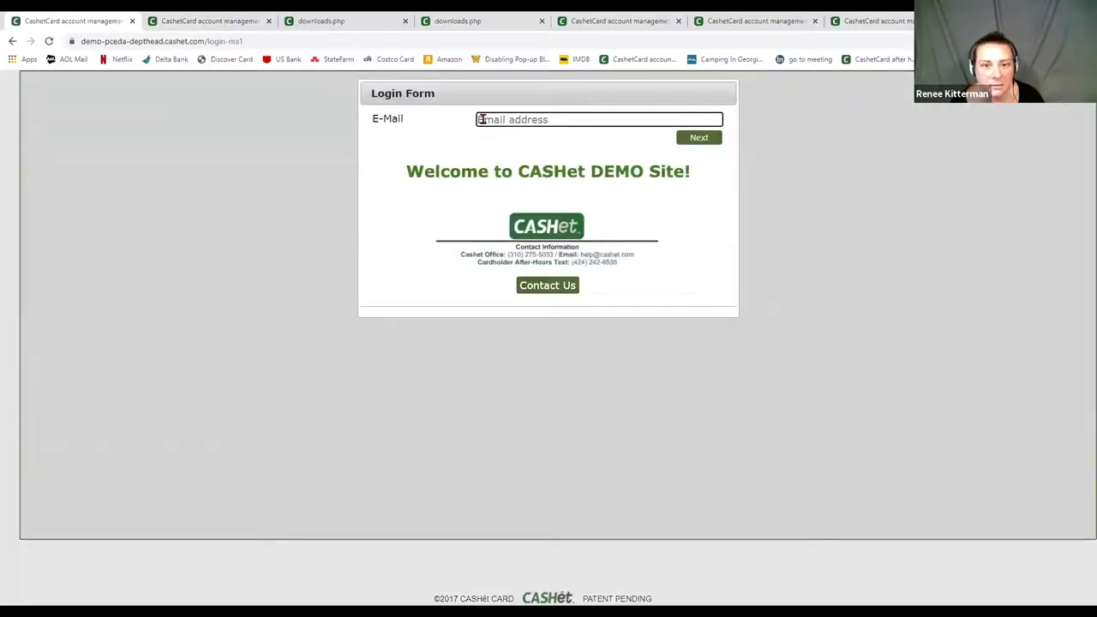
- Sign in with the department head's e-mail address and saved password
left_click(481, 119)
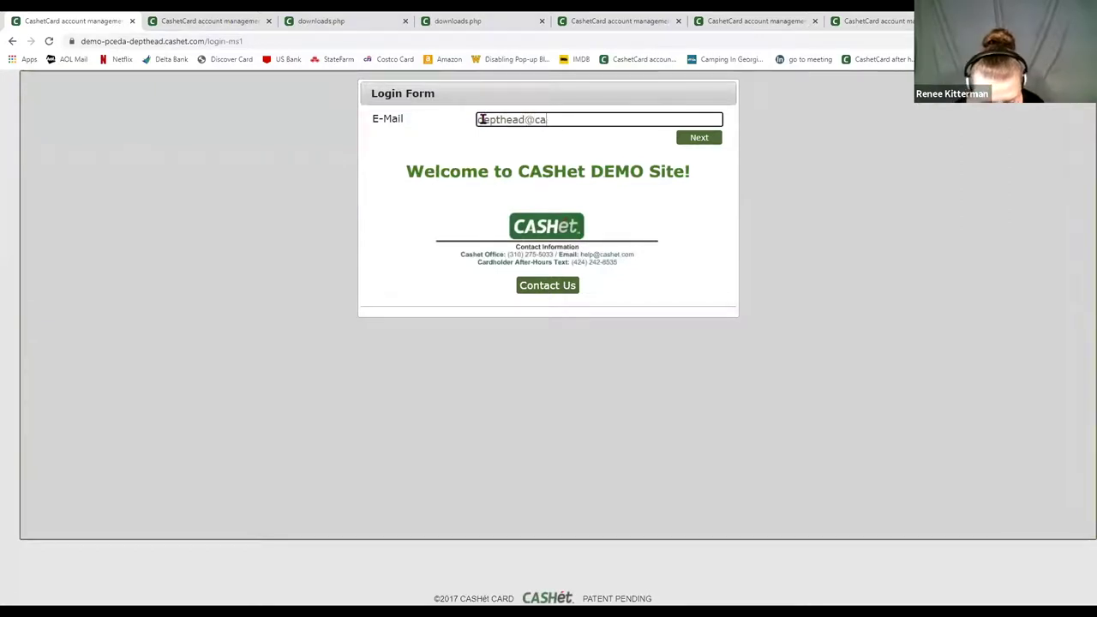
key("Return")
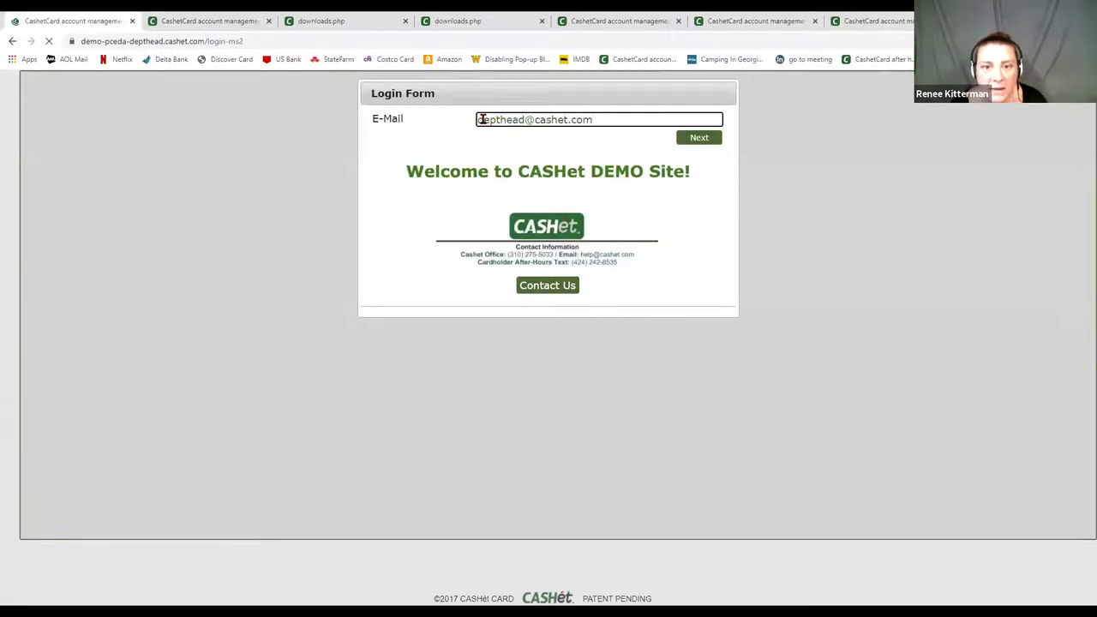
key("Return")
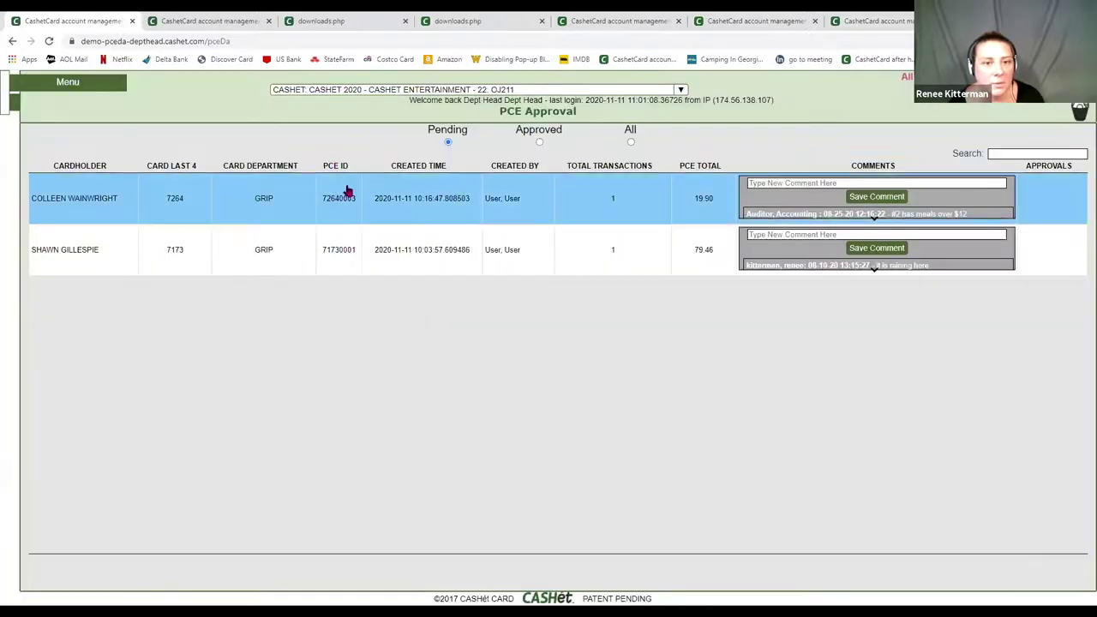
- Approve and close the cardholder's $19.90 PCE 72640003, then reload the auditor's PCE Approval list
left_click(347, 190)
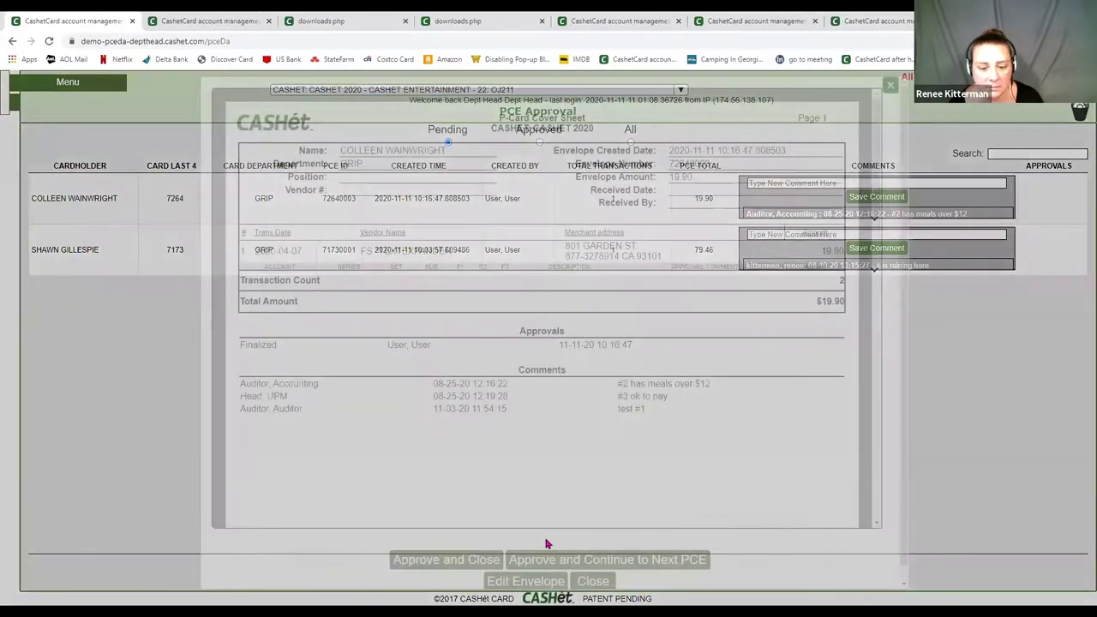
left_click(480, 558)
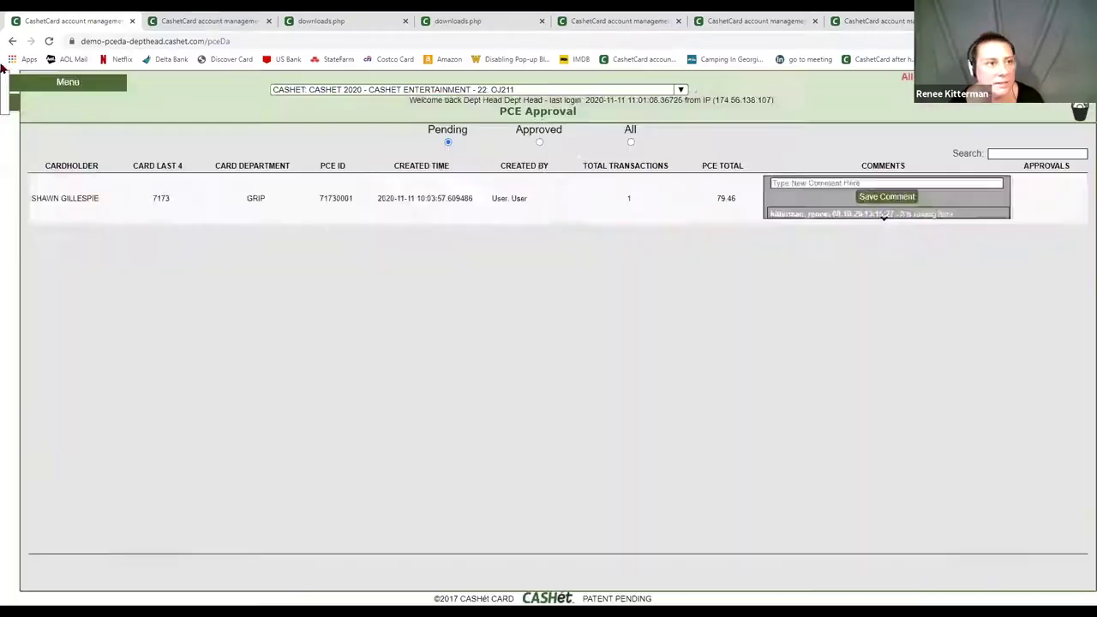
left_click(216, 19)
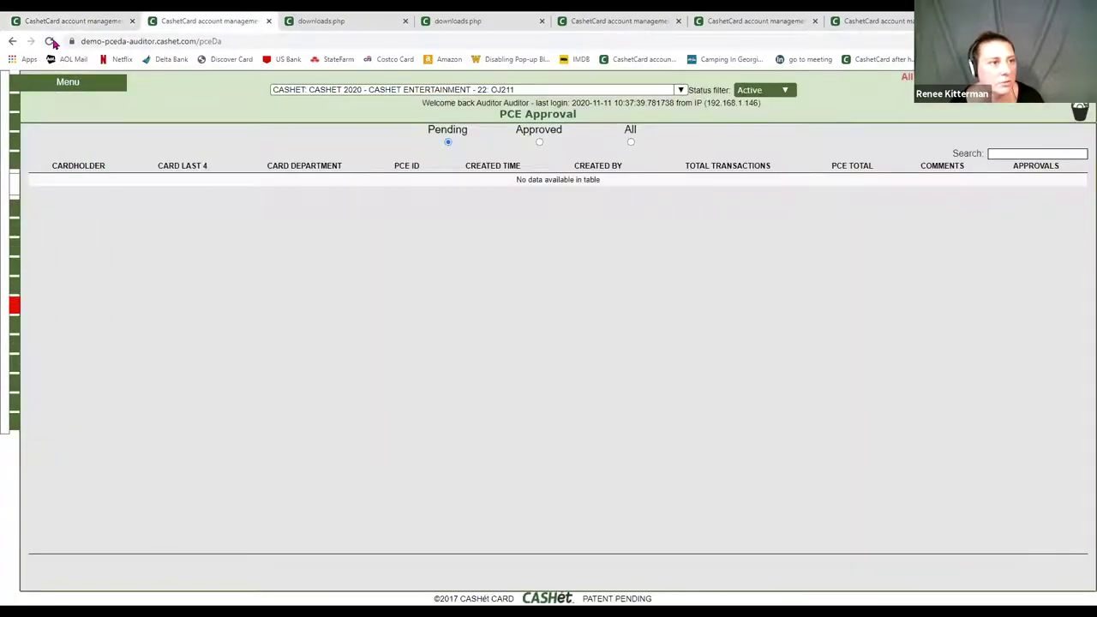
left_click(50, 41)
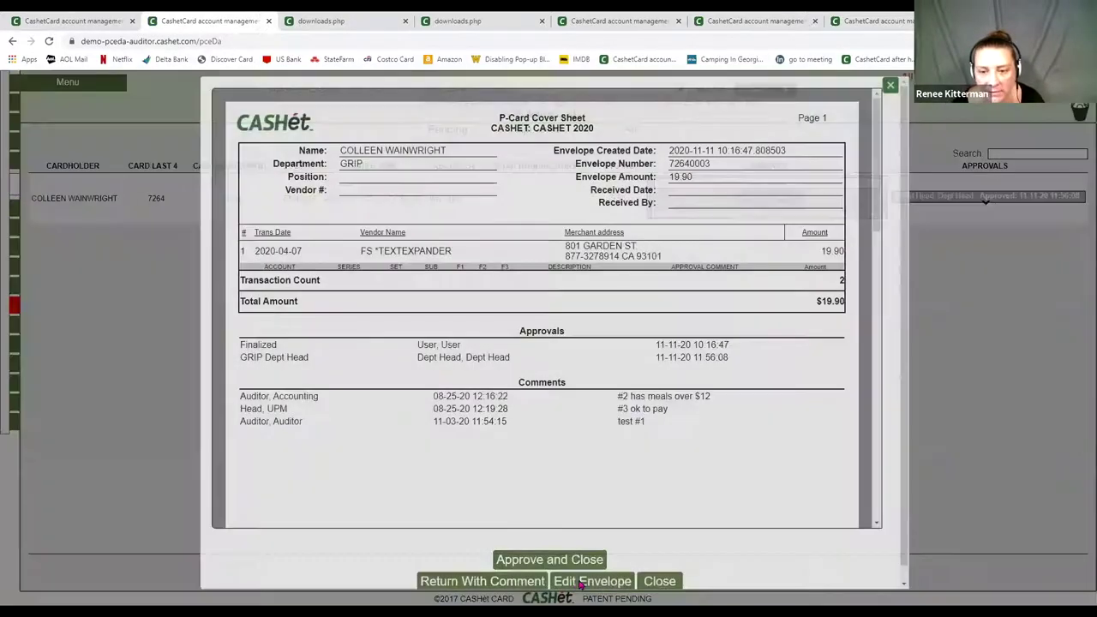
- Open pending PCE 72640003 in the PCE Editor, leaving the TextExpander transaction's approval studio at N/A
left_click(579, 583)
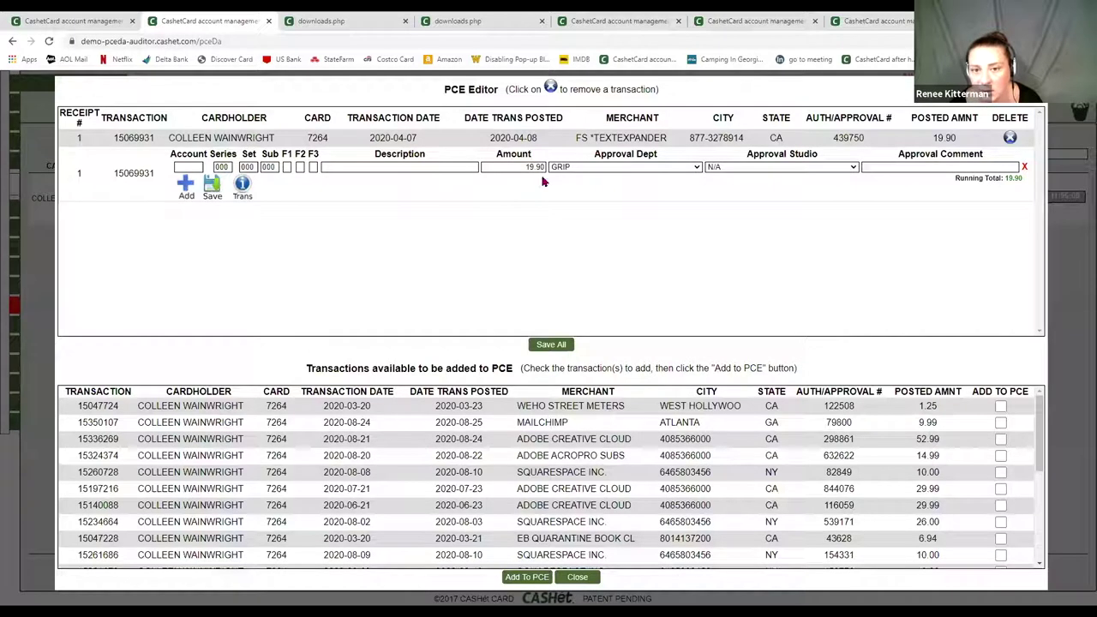
left_click(734, 172)
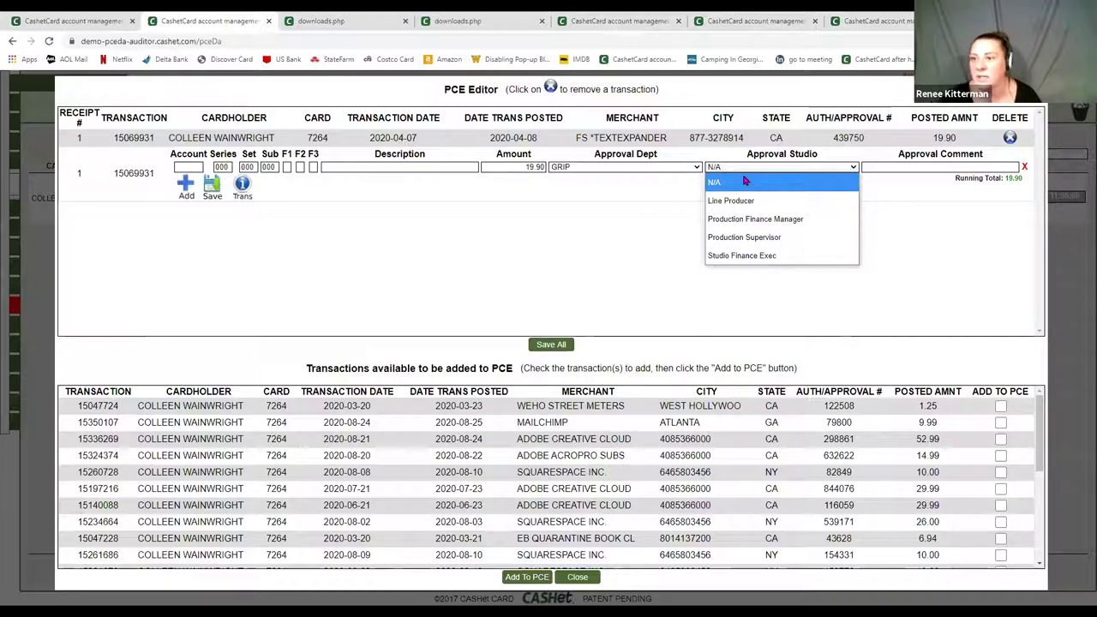
left_click(614, 236)
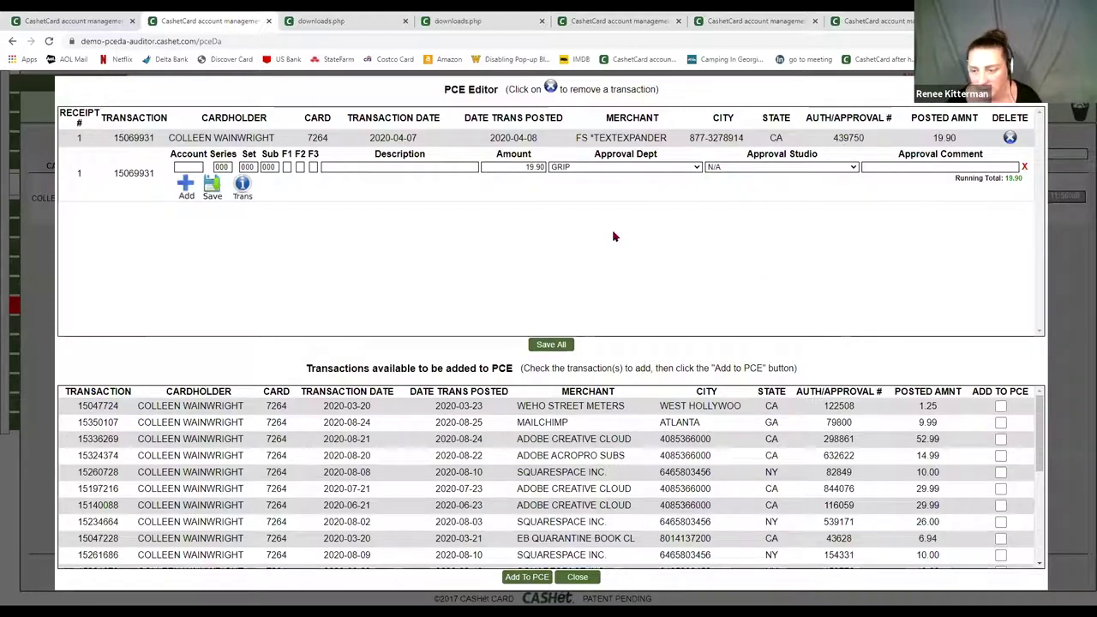